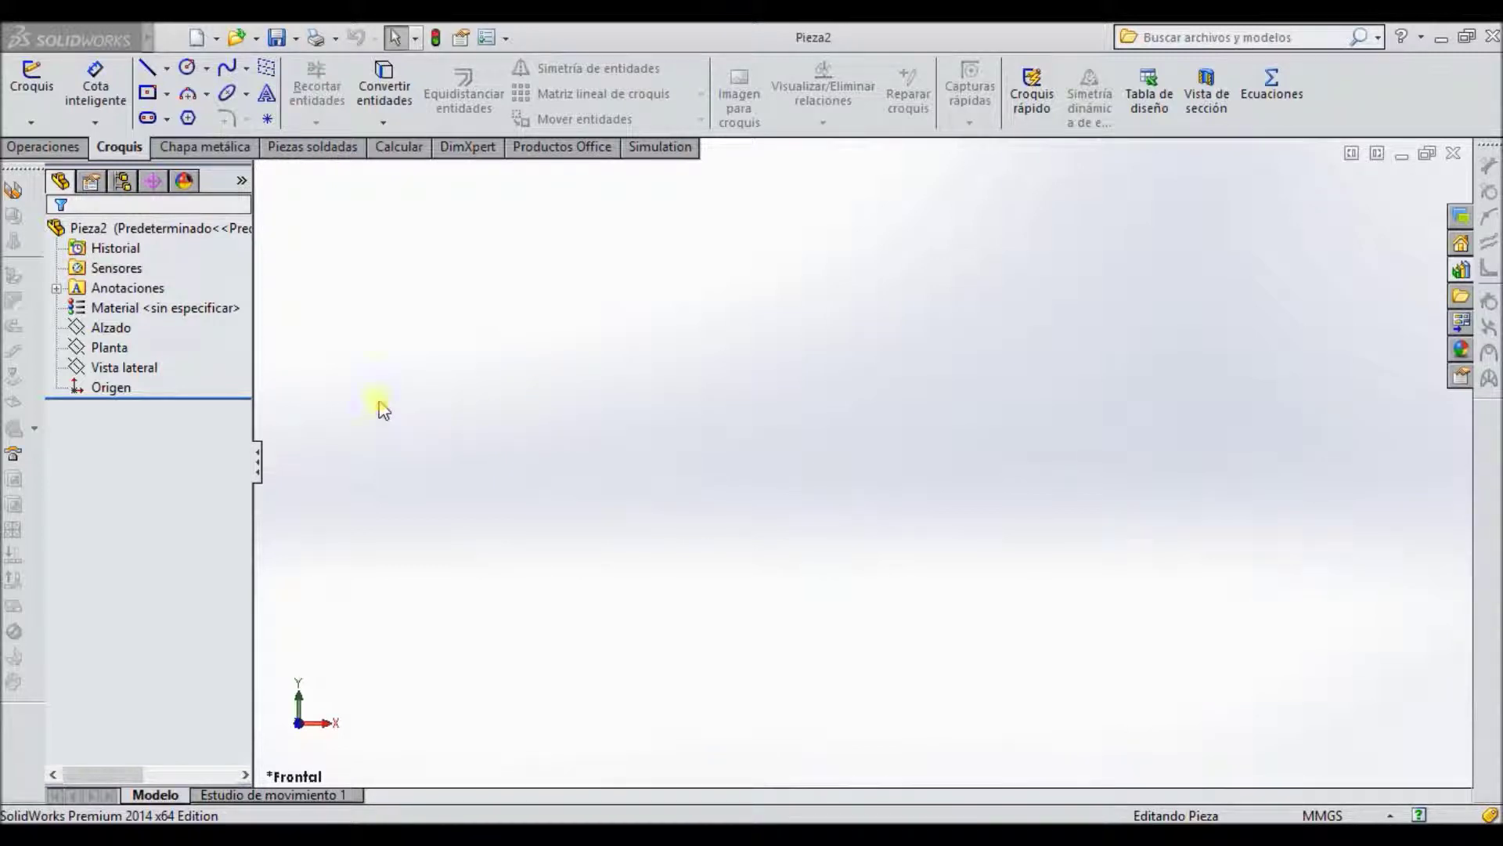
Step: Start a new sketch in part Pieza2 so the reference planes are shown
left_click(31, 78)
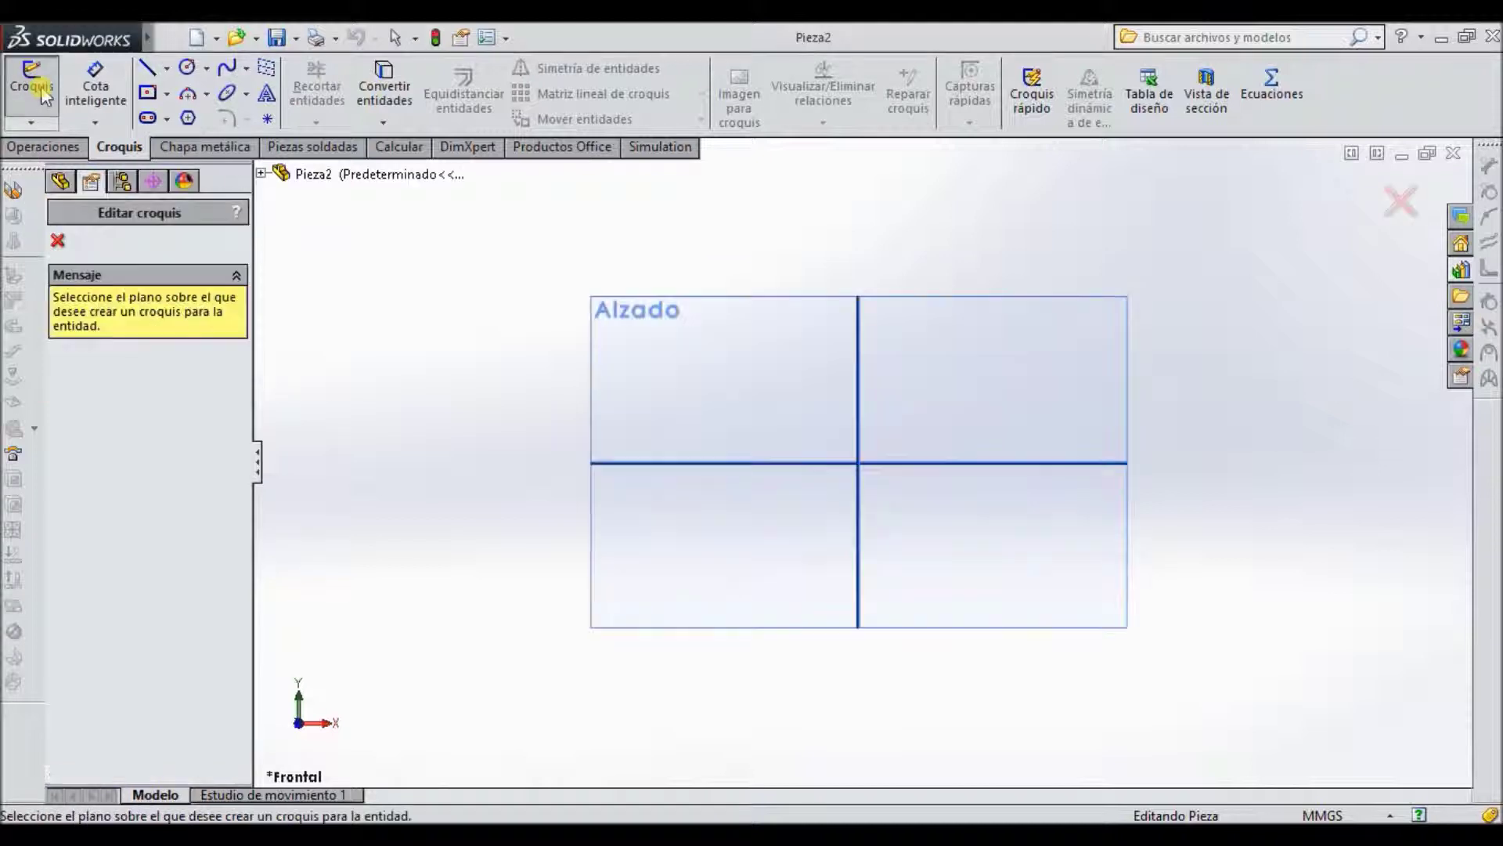
Step: On the Alzado plane, draw two concentric circles centred on the origin
left_click(745, 376)
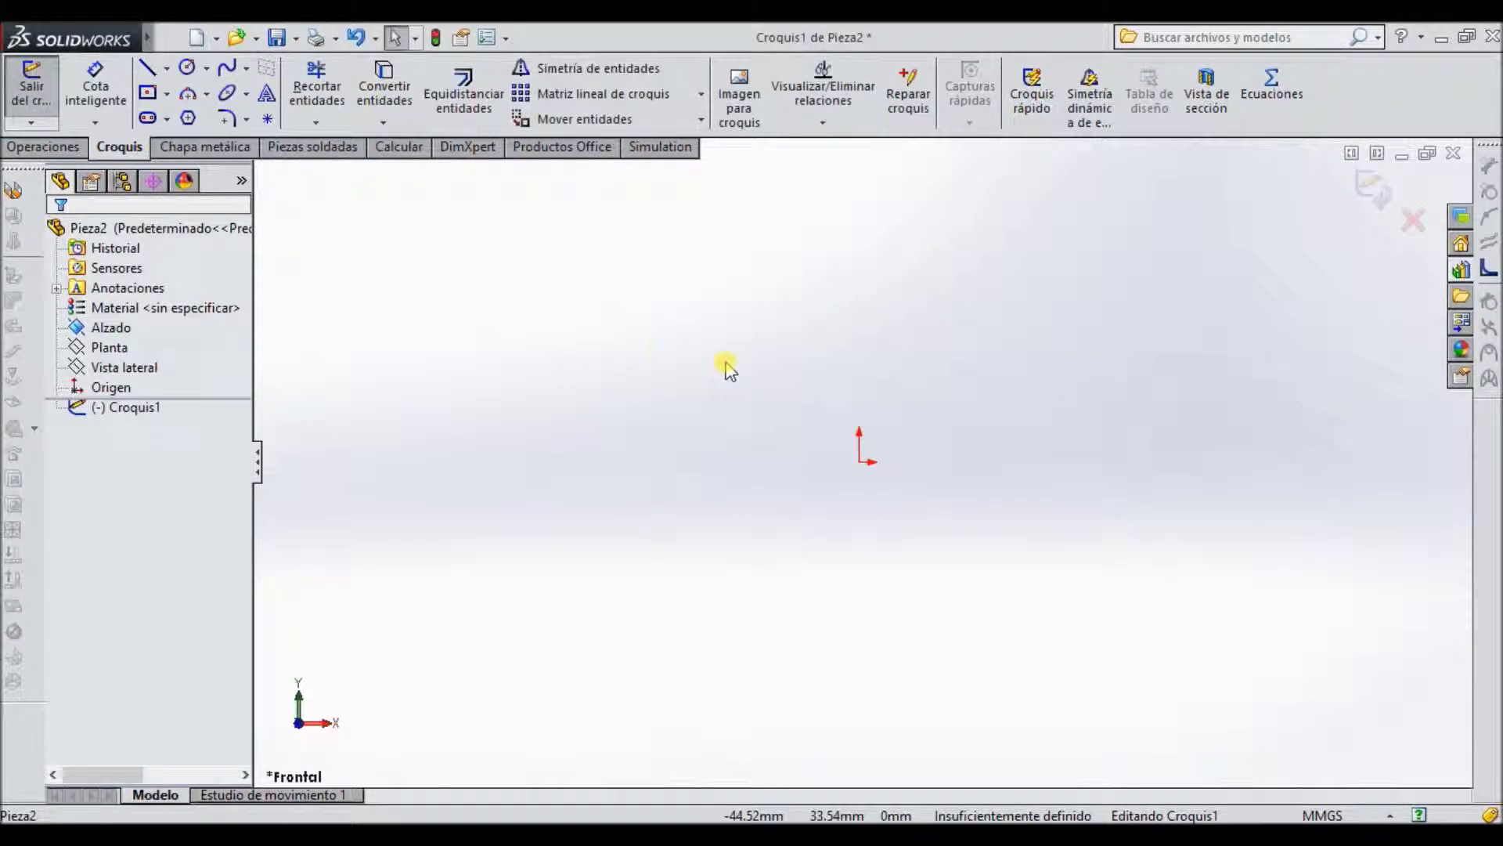
left_click(188, 69)
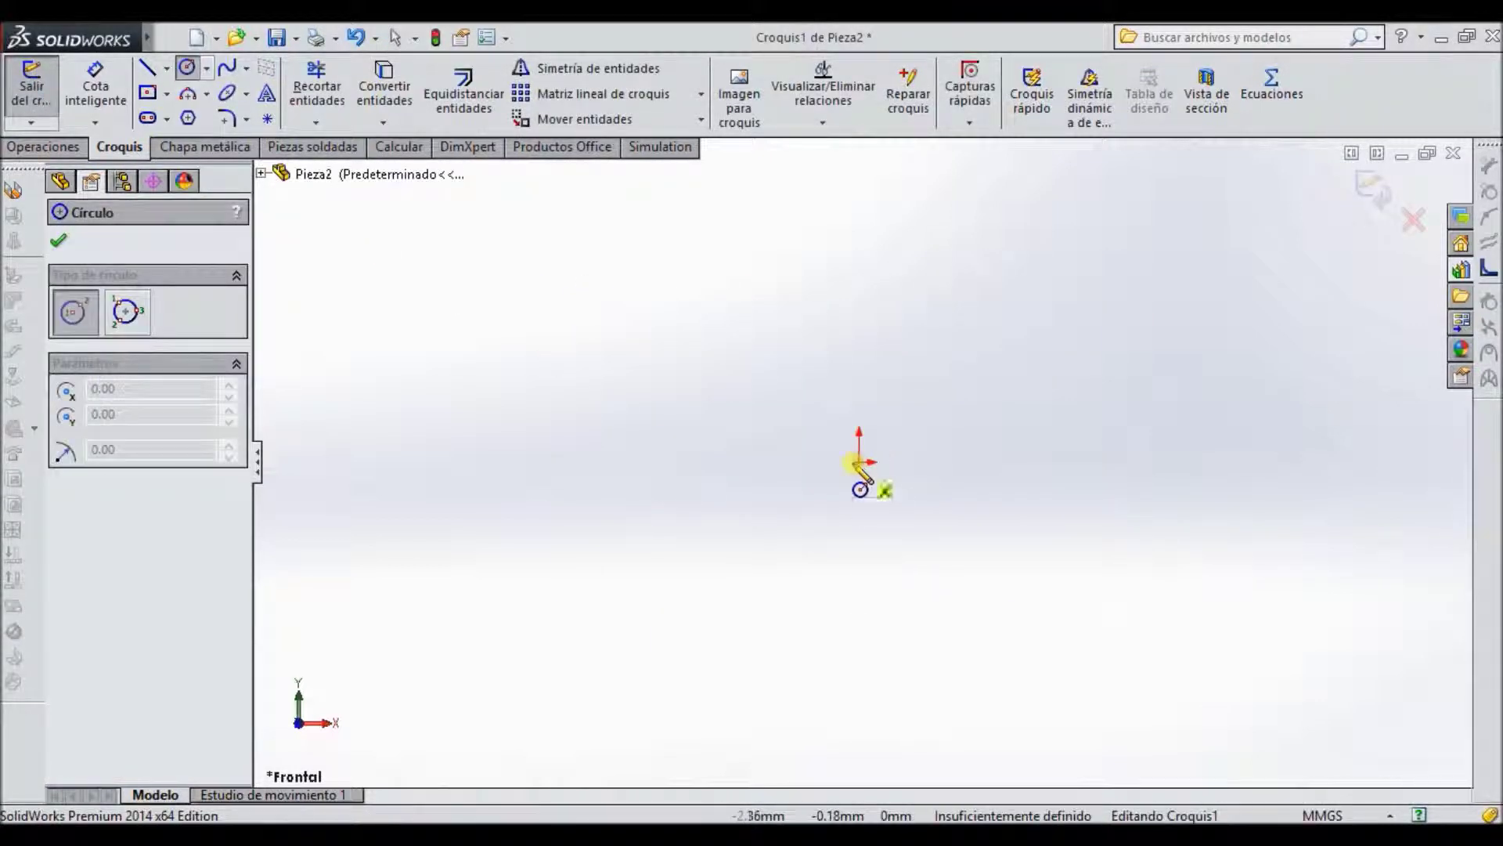
left_click_drag(859, 462, 859, 278)
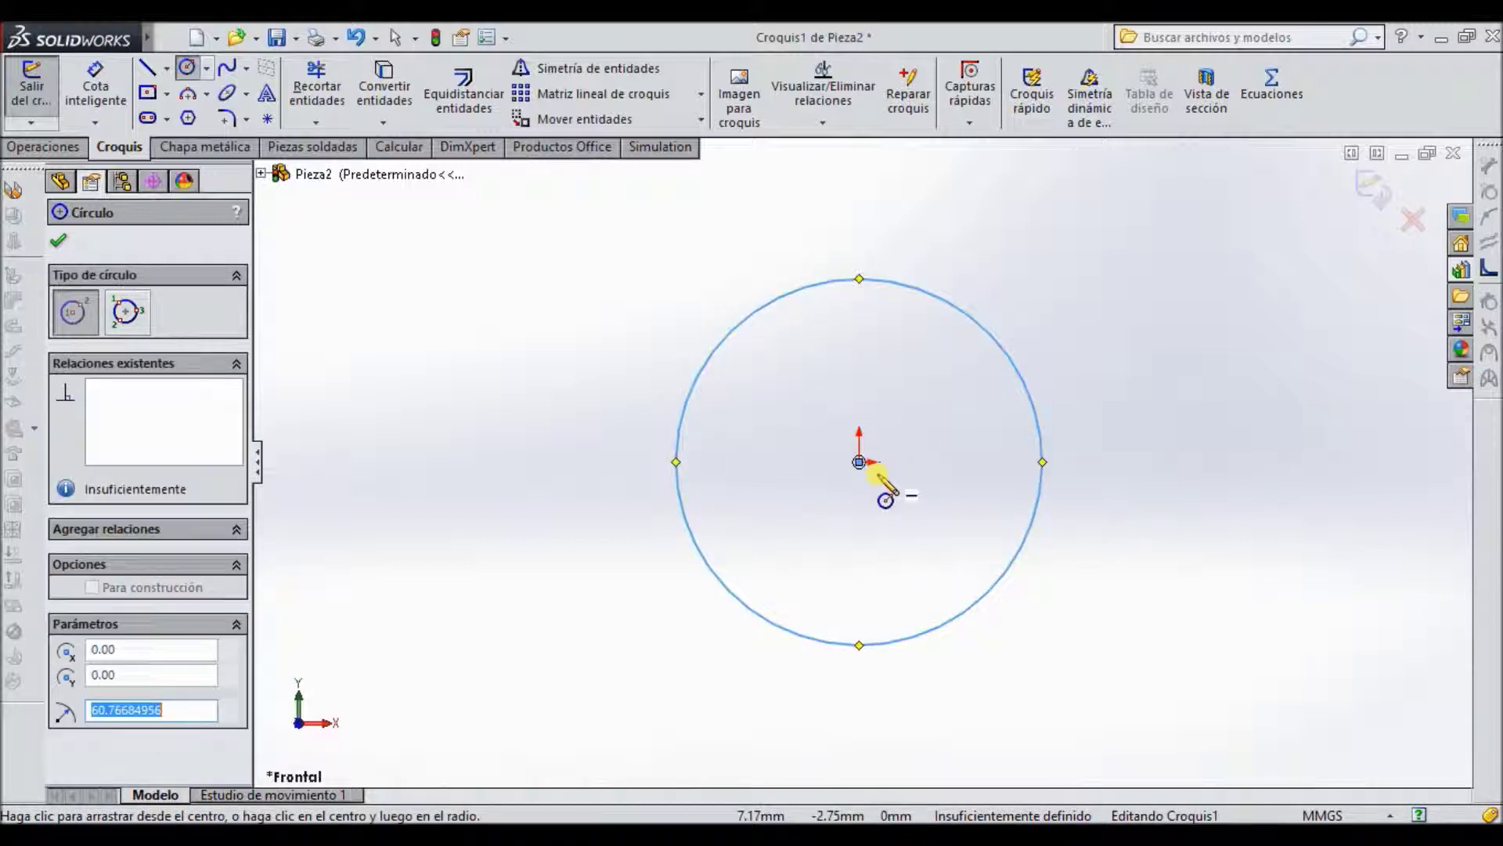
left_click_drag(859, 462, 859, 342)
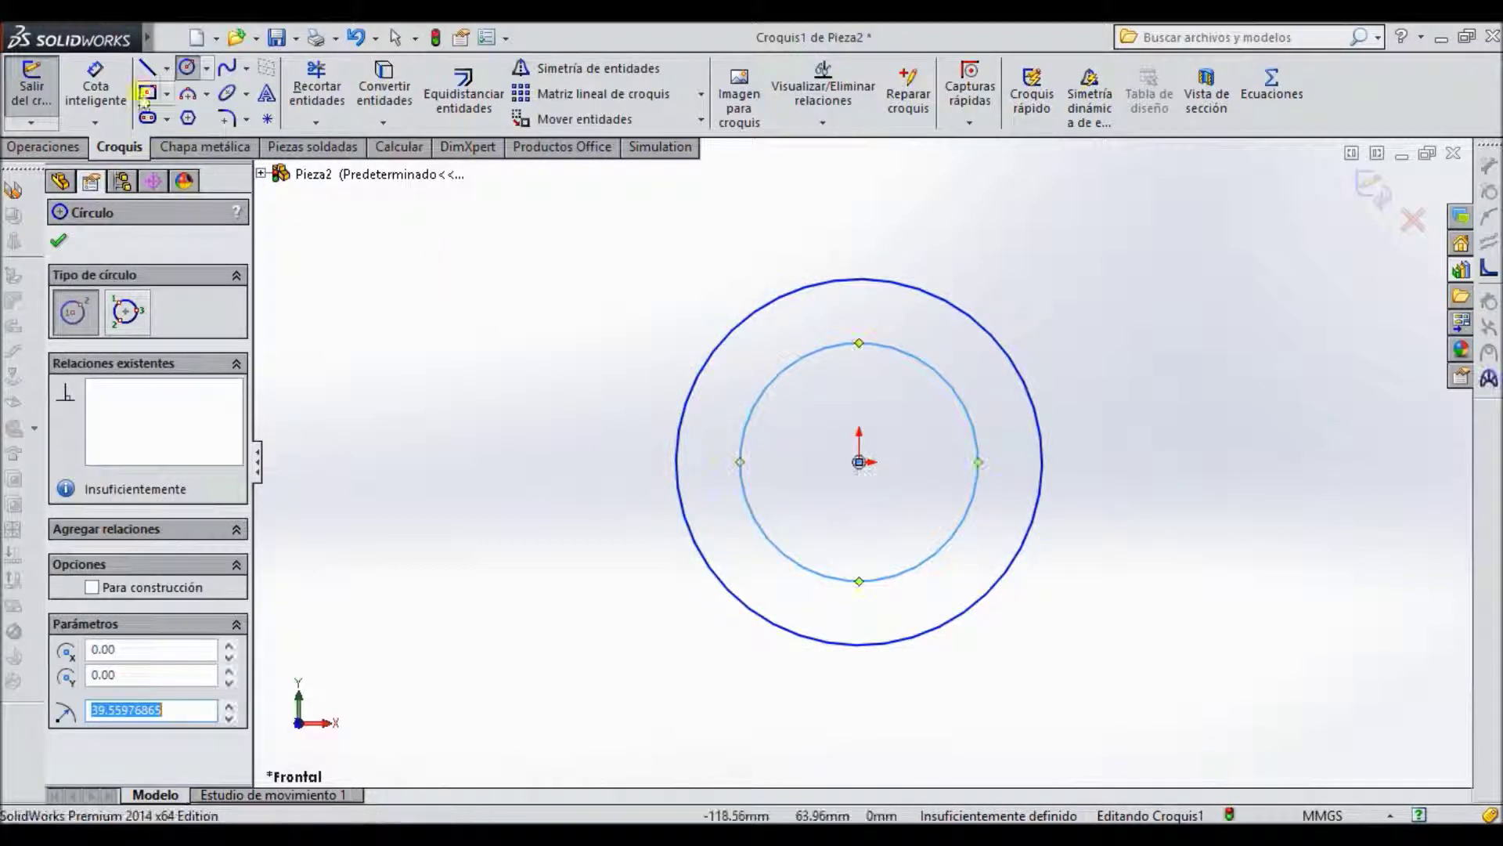
key("Escape")
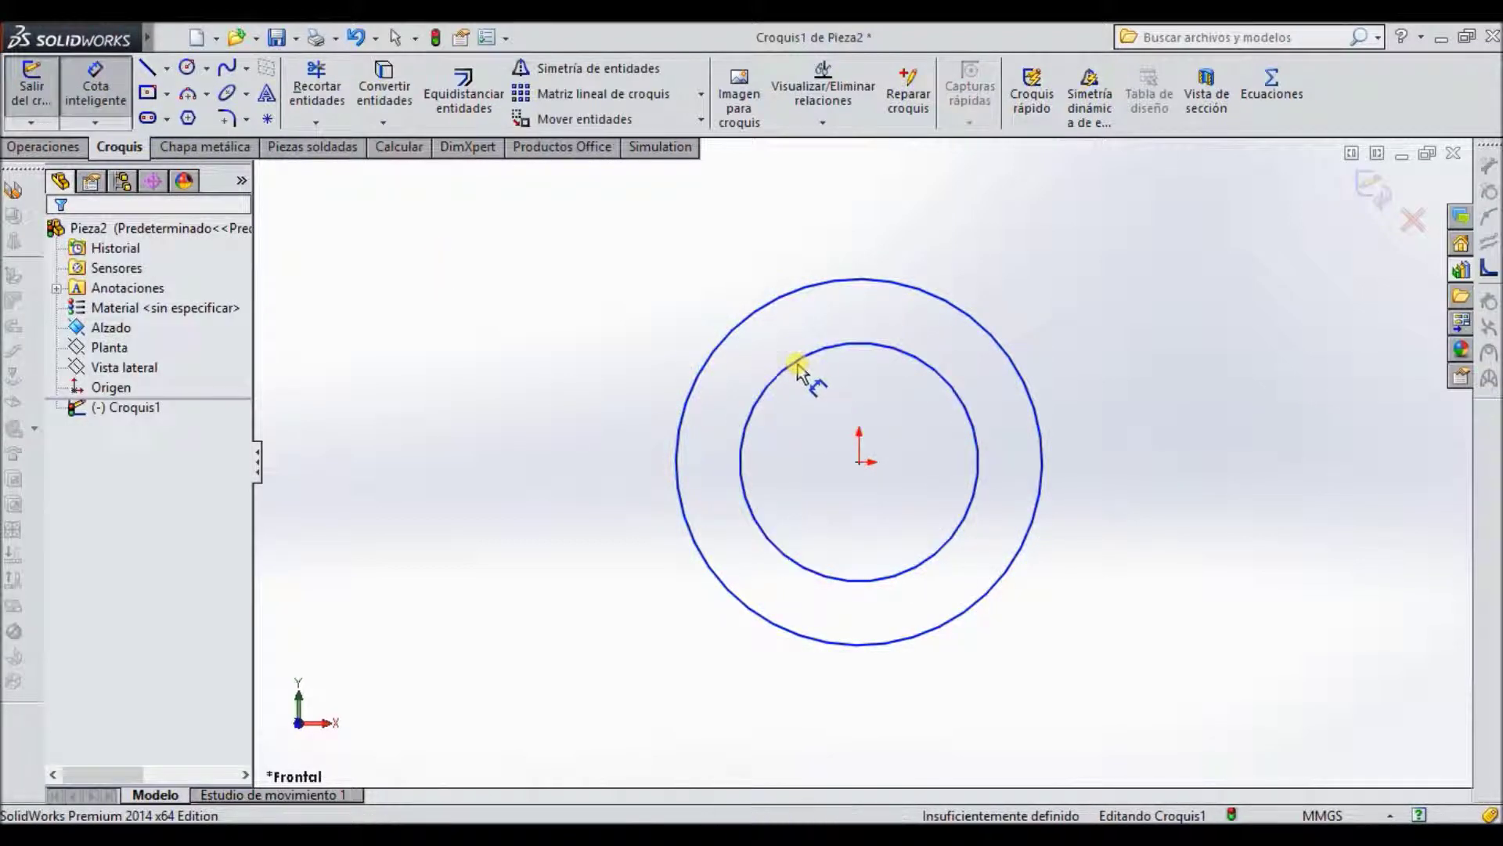
Step: Dimension the circles to 2 in (50.80 mm) and 5 in (127 mm) diameter
left_click(805, 365)
left_click(588, 446)
type("2")
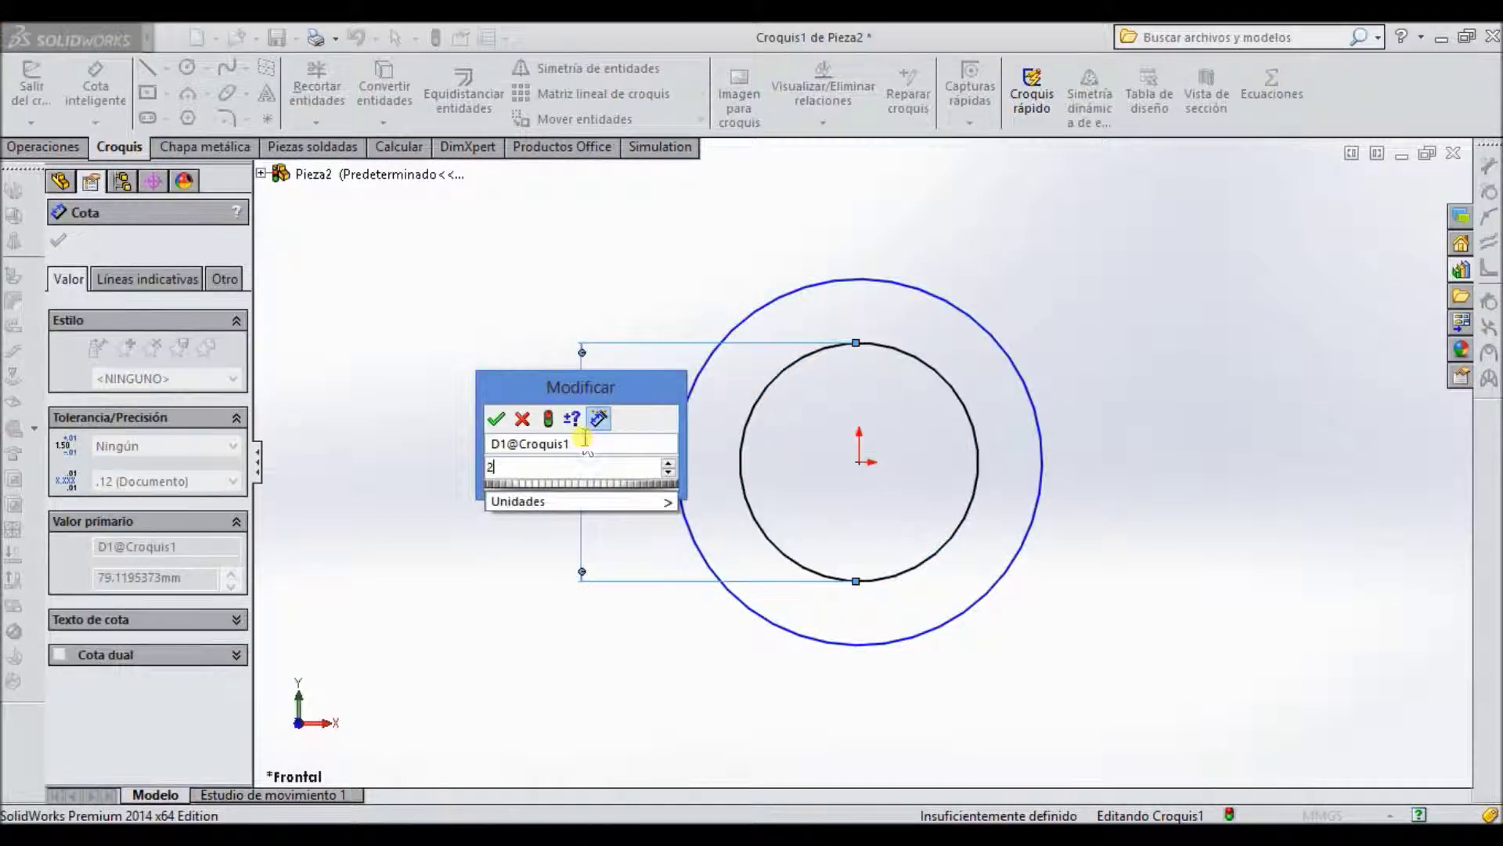
type("in")
key("Return")
left_click(749, 316)
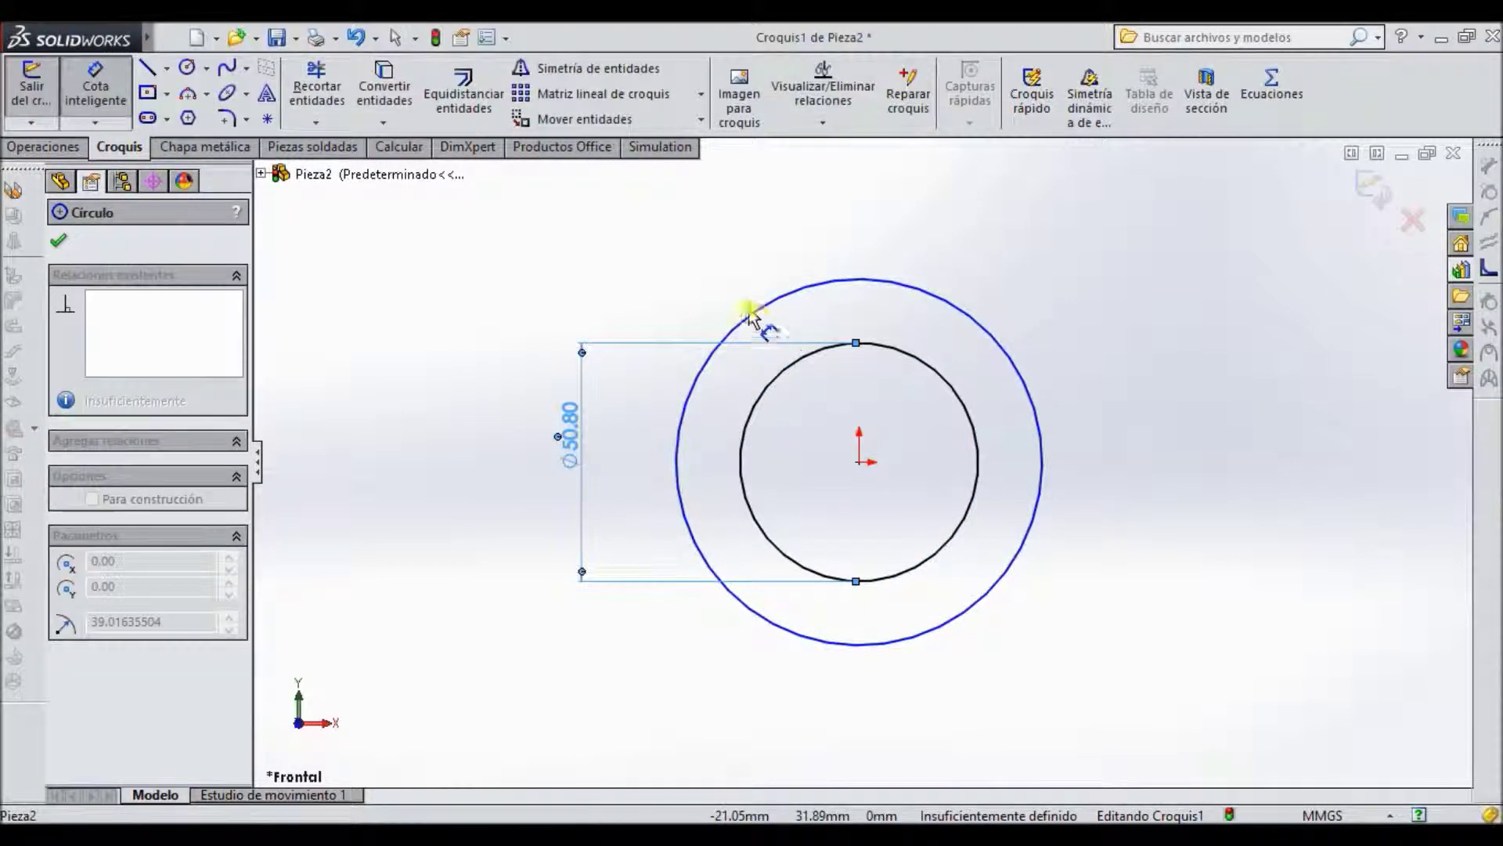
left_click(623, 254)
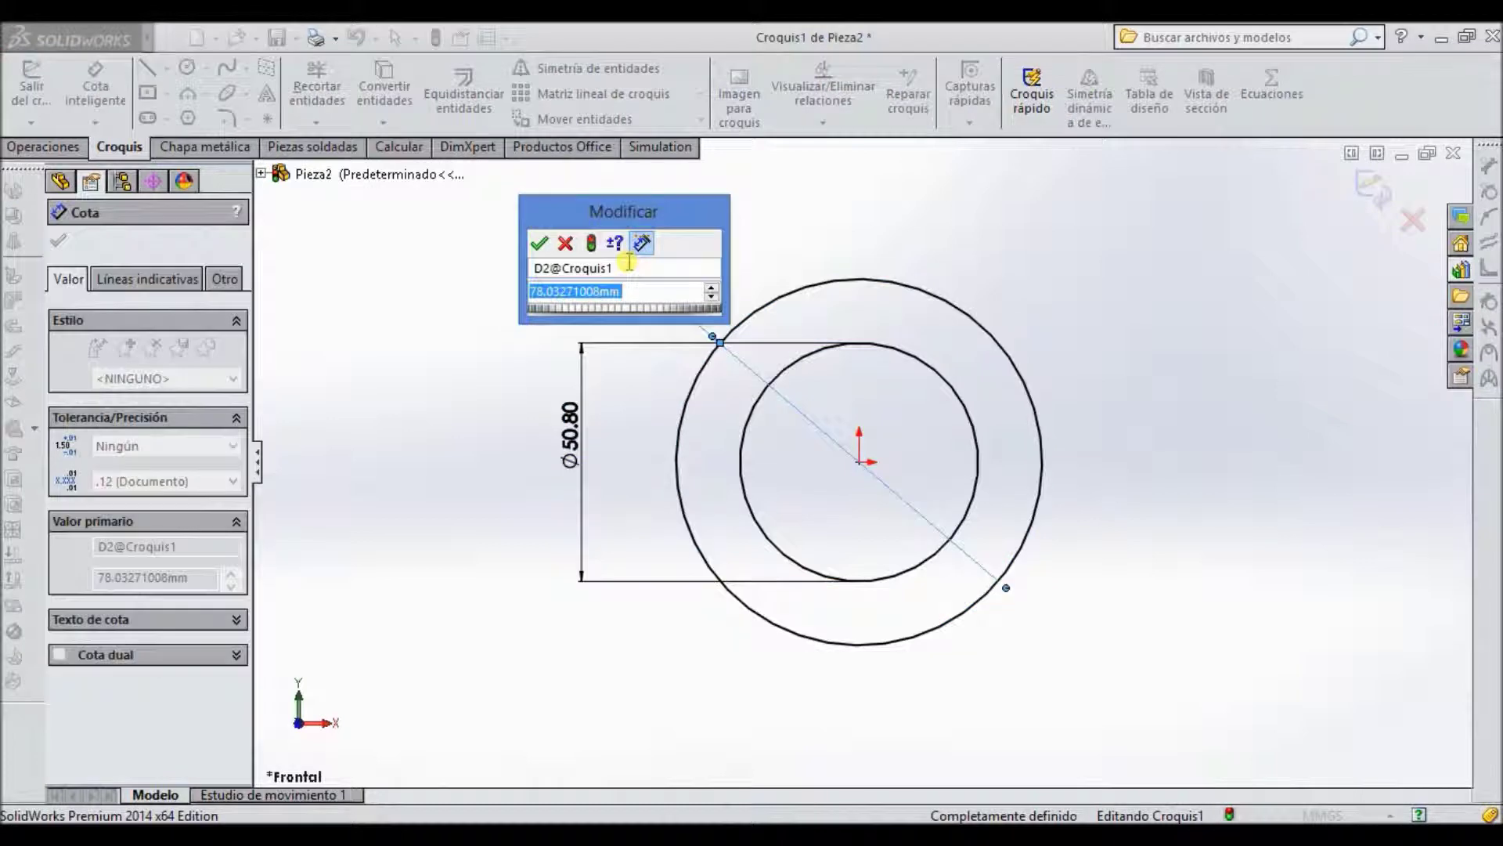
type("5in")
key("Return")
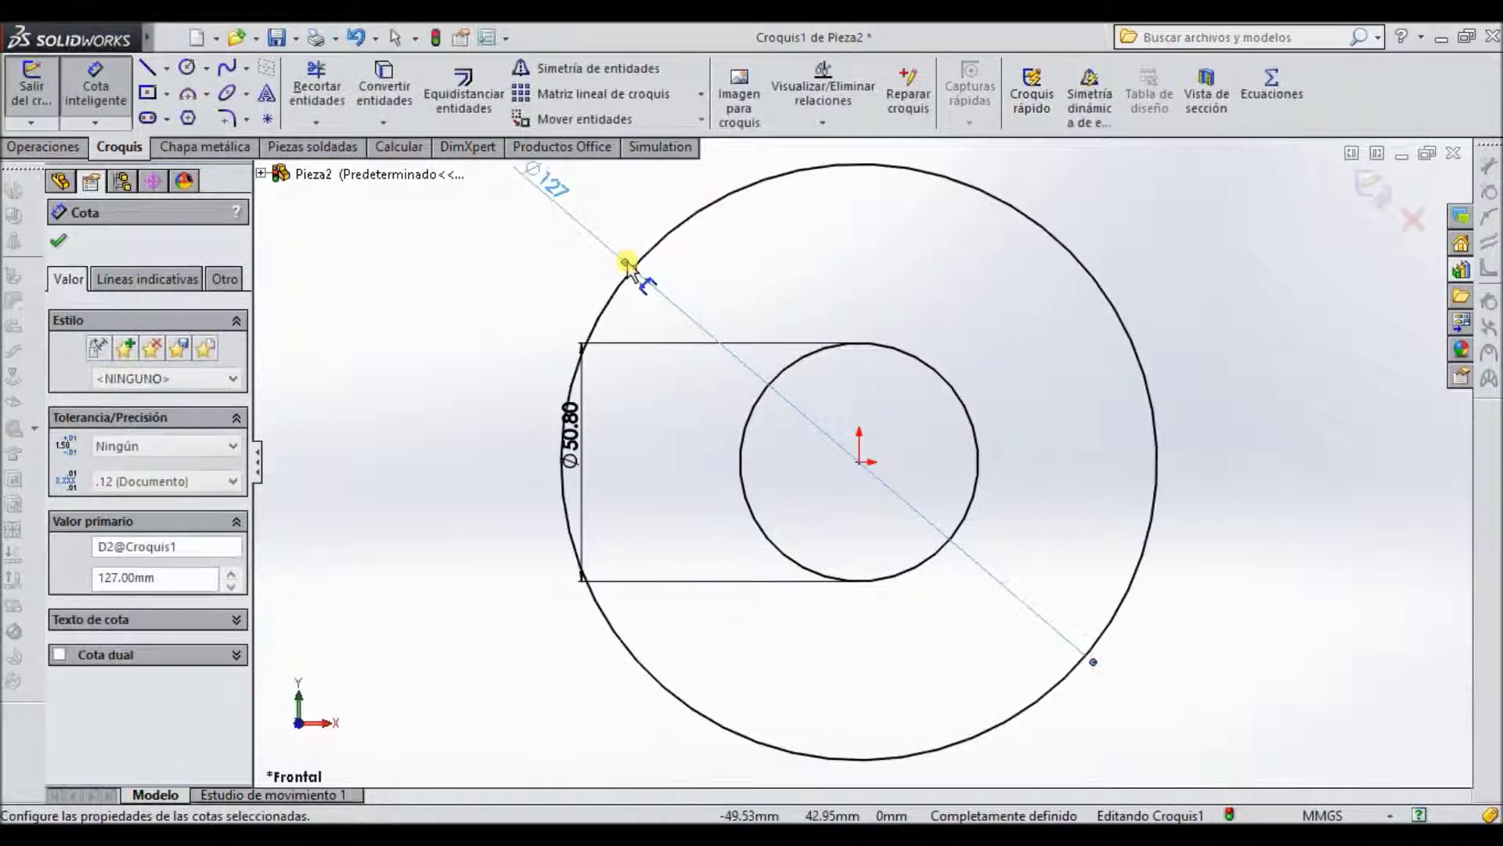
Step: Finish dimensioning, fit the sketch in view and start an extruded boss
key("f")
left_click(58, 240)
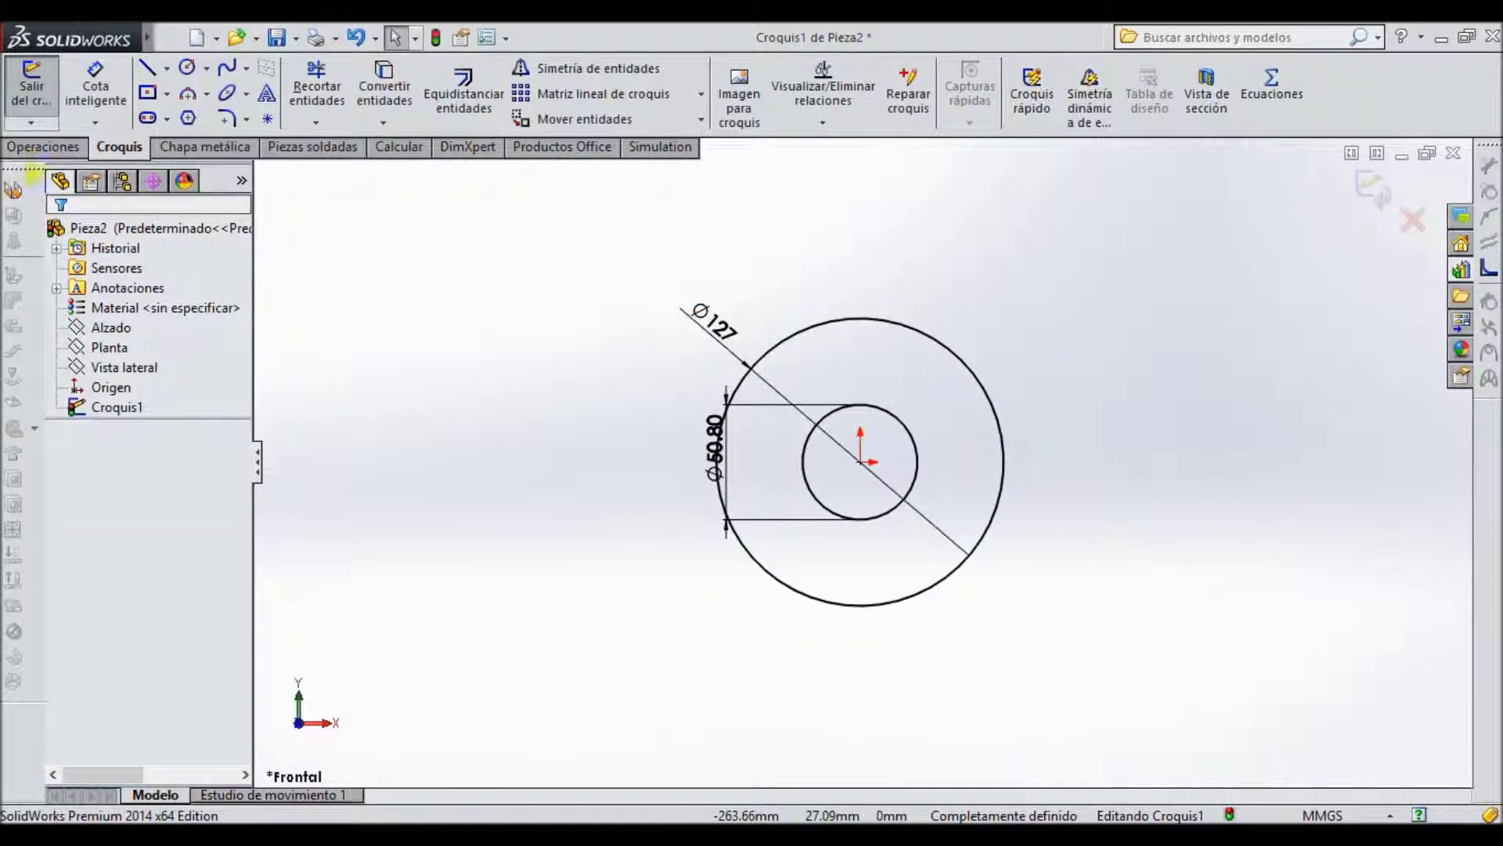
left_click(33, 148)
left_click(46, 90)
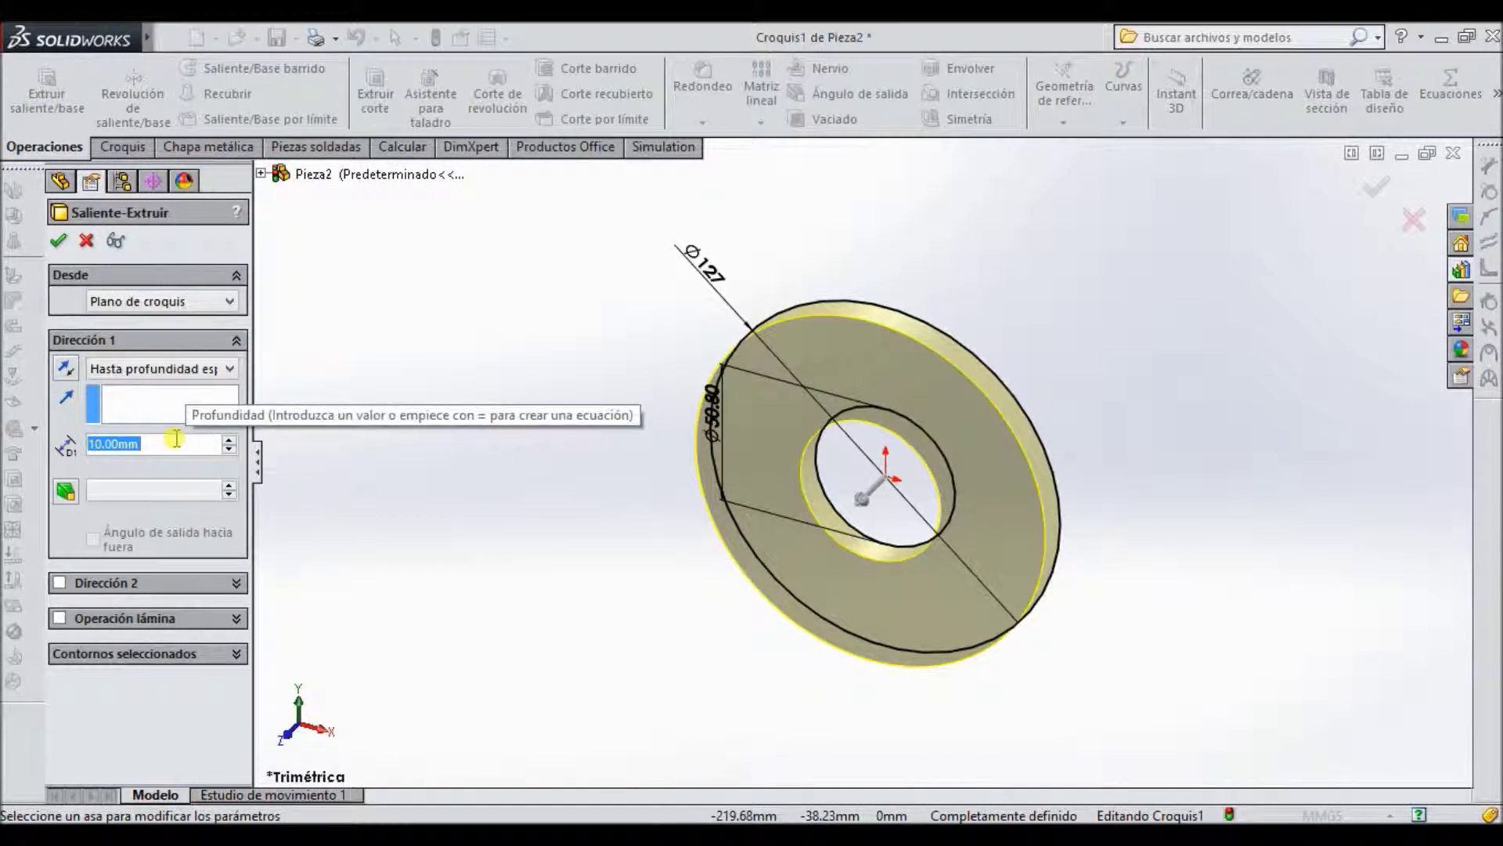
Step: Extrude the ring 4 in (101.60 mm) deep into a hollow cylinder
type("4in")
key("Return")
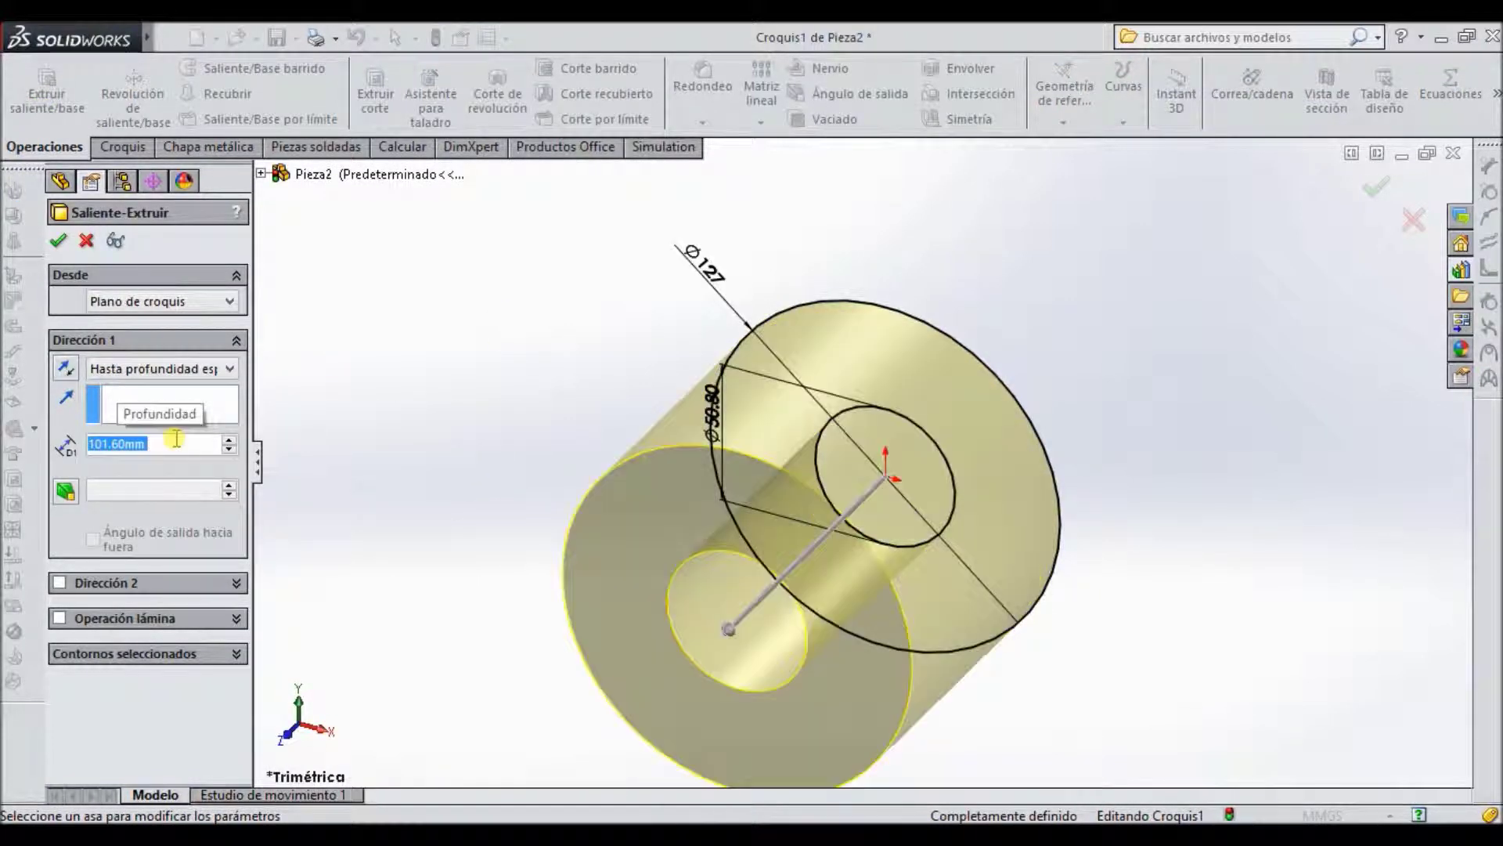
left_click(59, 241)
mouse_move(721, 537)
middle_mouse_down()
mouse_move(845, 172)
mouse_move(897, 180)
middle_mouse_up()
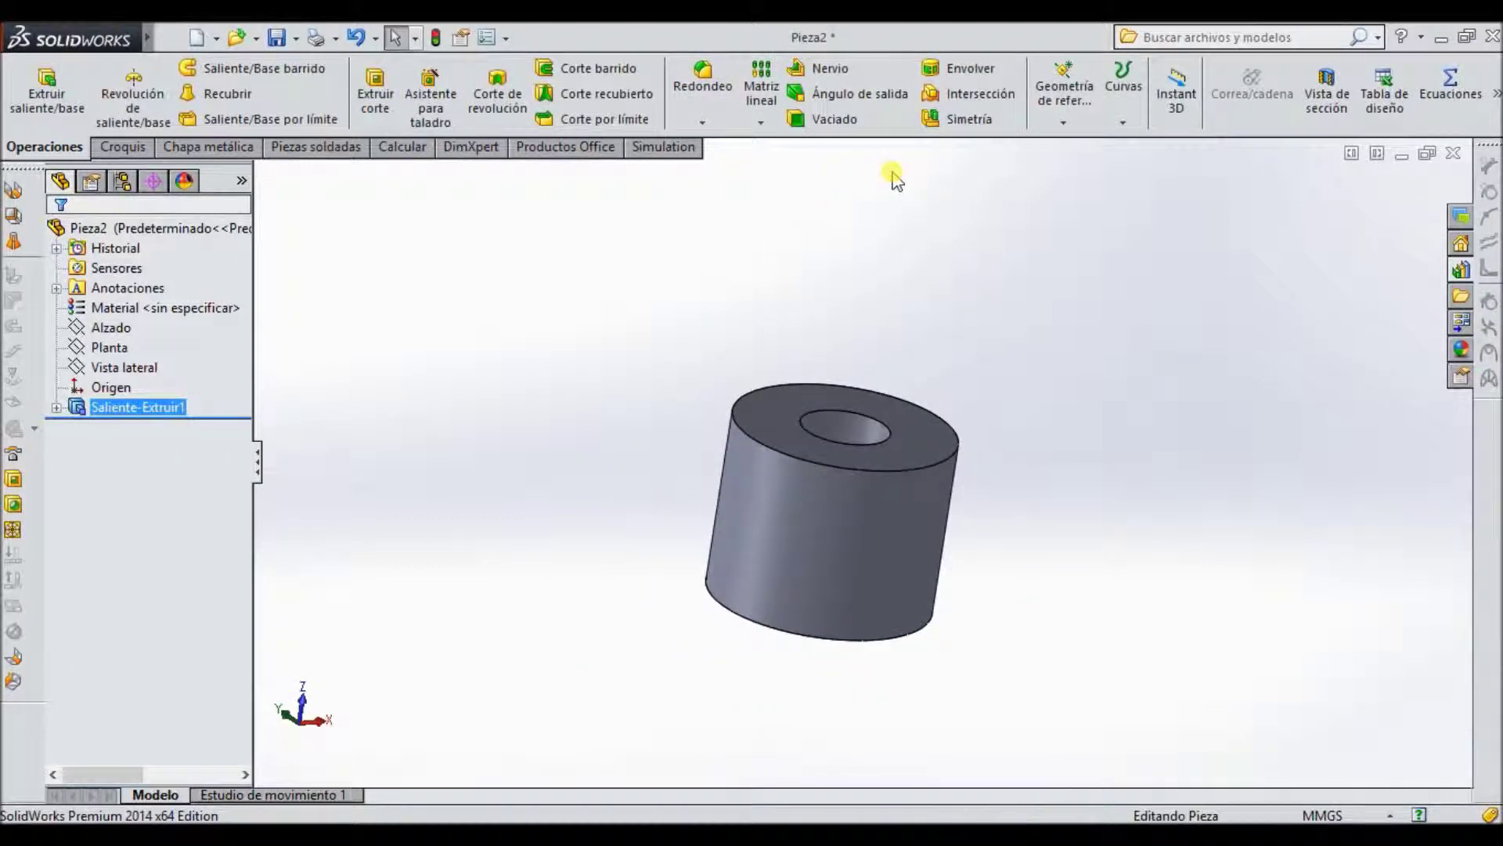
left_click(1123, 110)
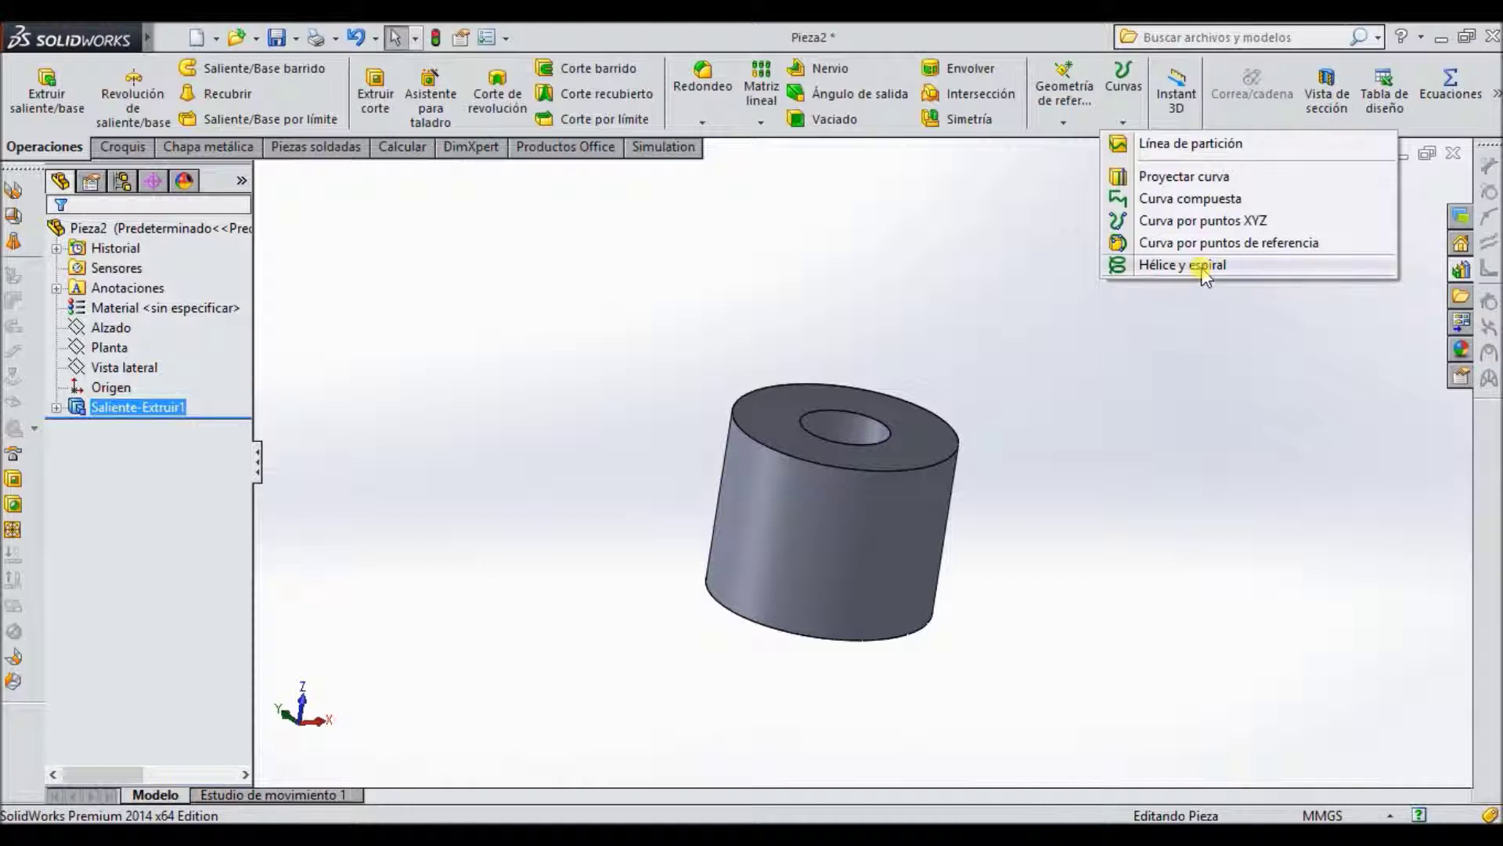
Step: Begin a helix and open a circle sketch on the cylinder's top face
left_click(1198, 269)
left_click(783, 414)
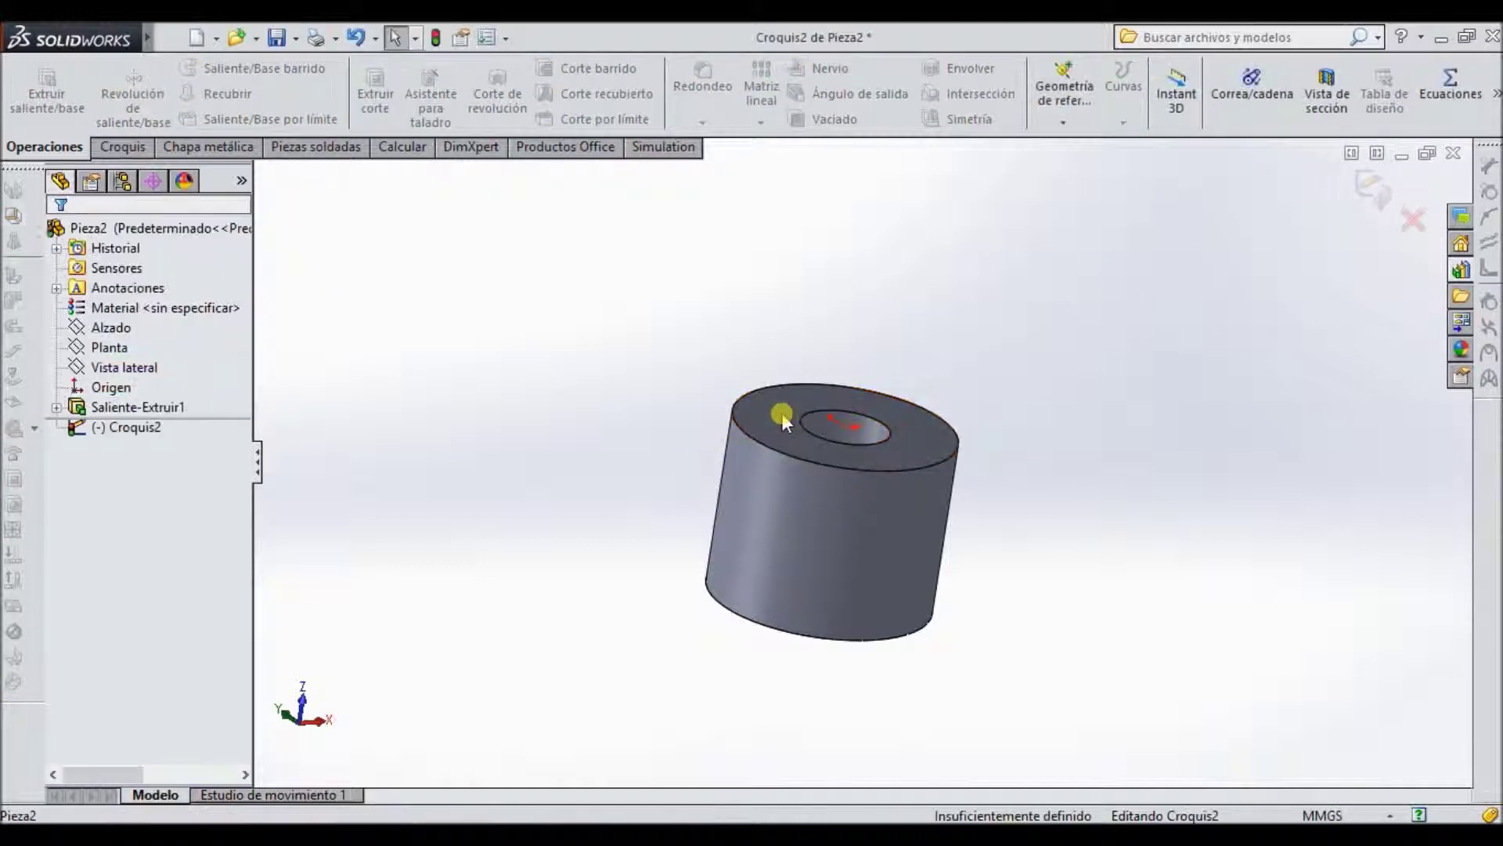
left_click(123, 149)
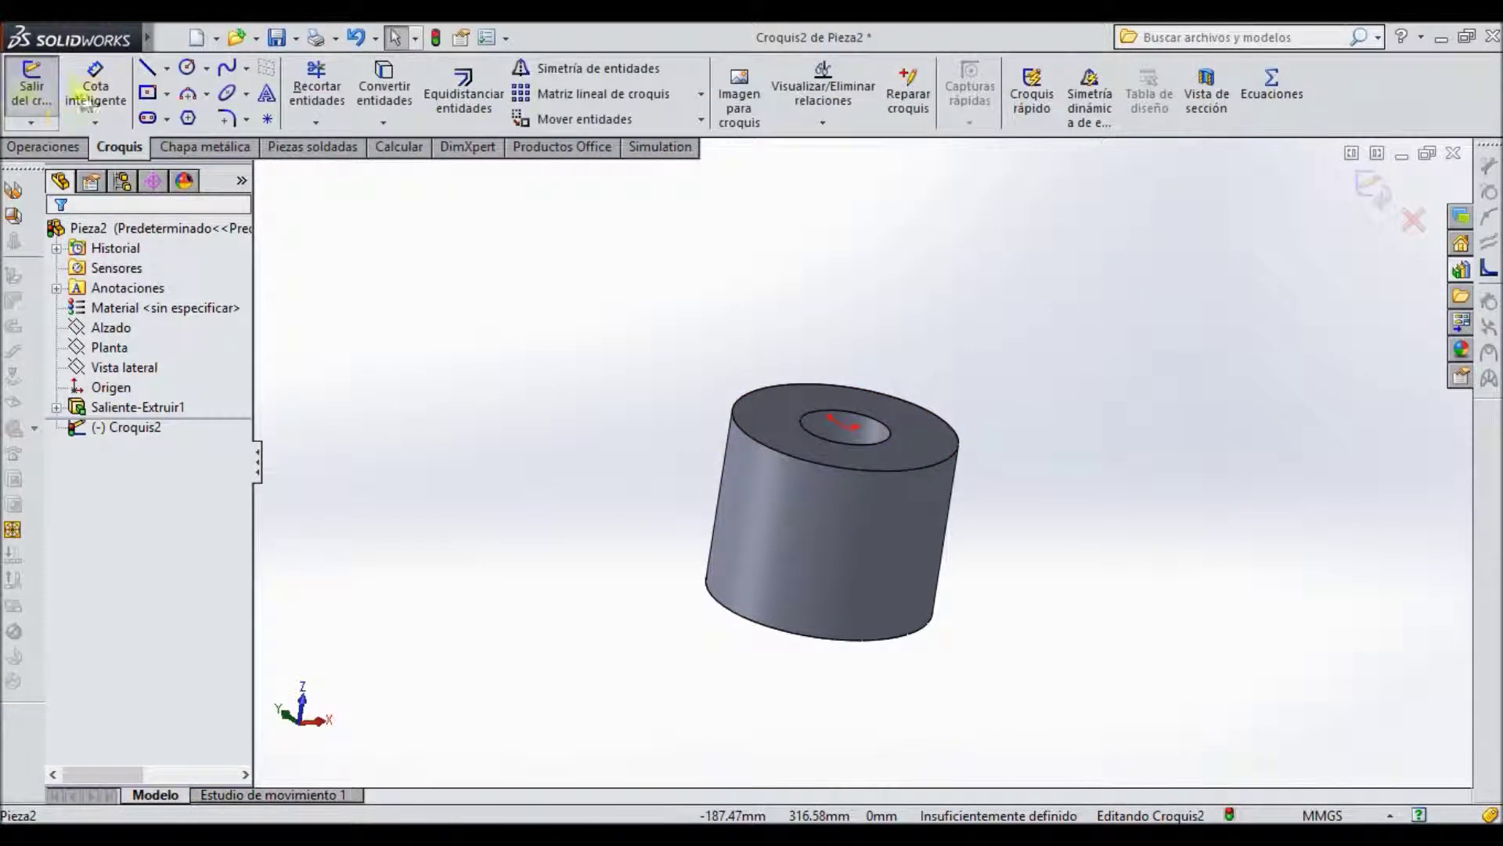
left_click(186, 67)
scroll(912, 501, "down", 3)
middle_click_drag(861, 458, 806, 474)
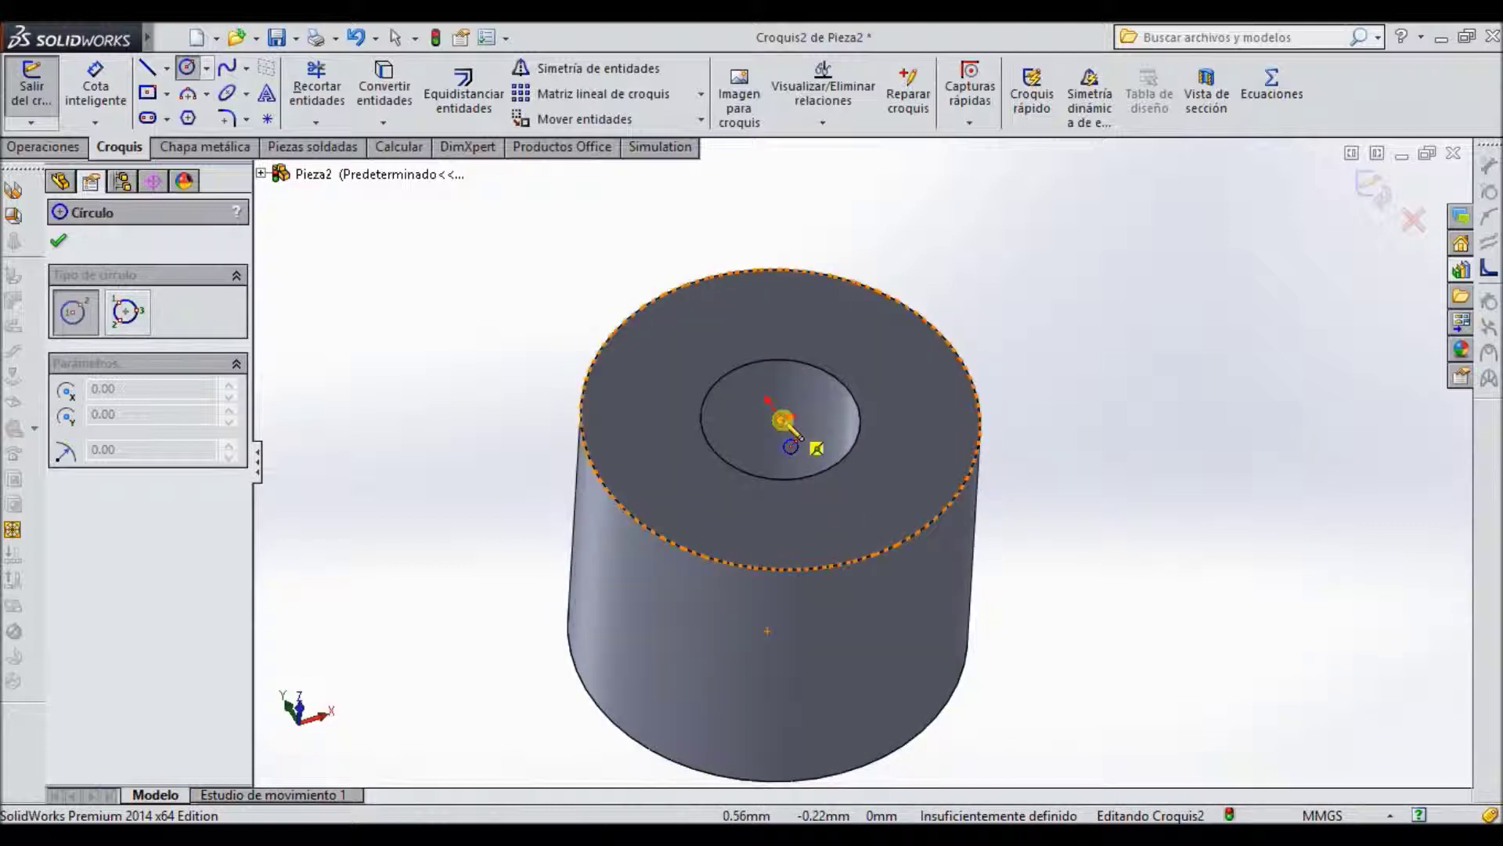
Step: Draw a circle from the origin to the outer edge and exit the sketch
left_click(787, 422)
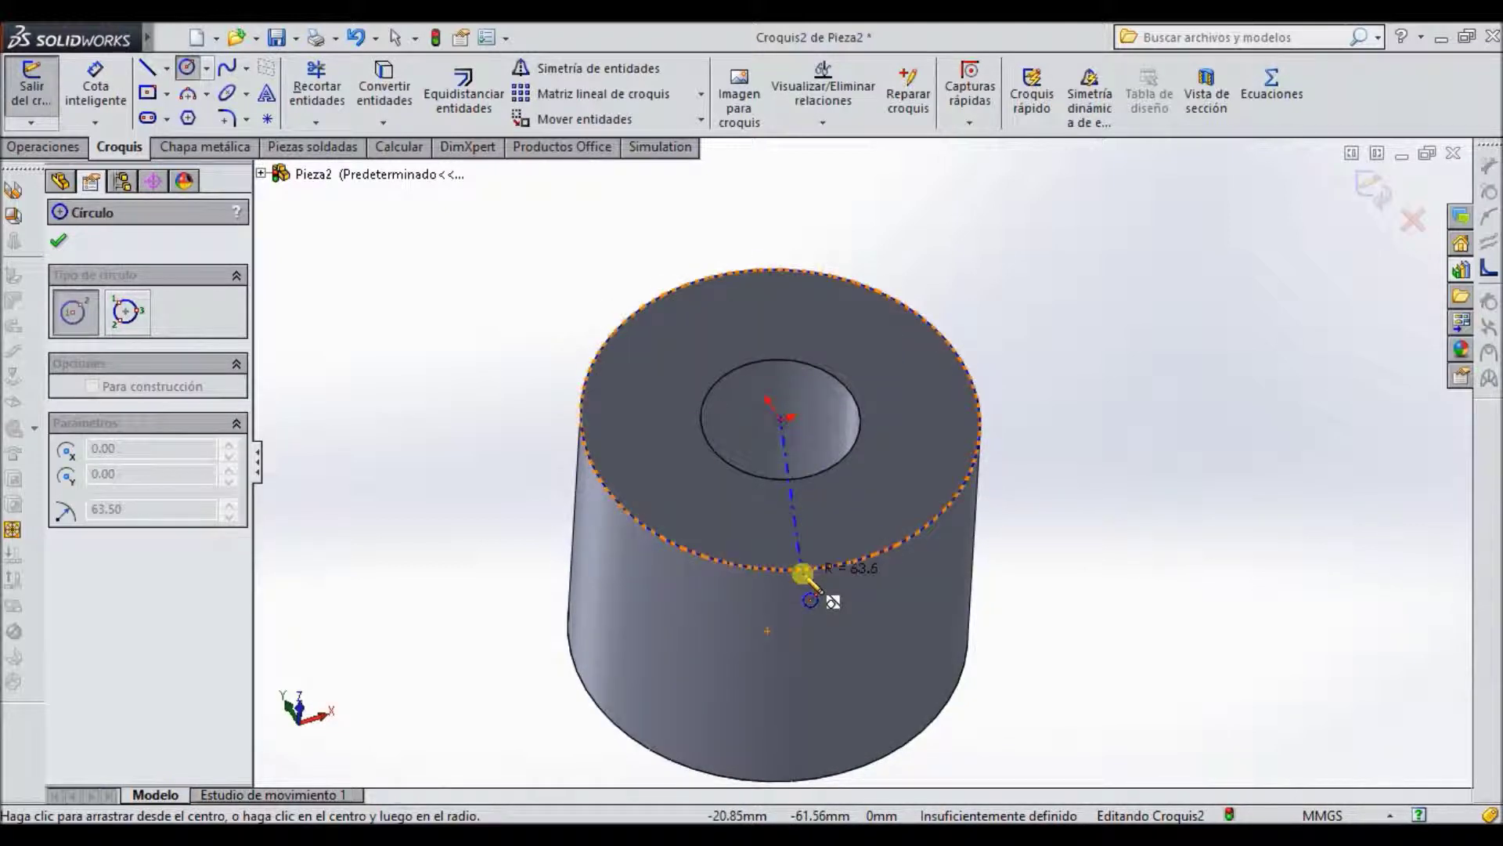
left_click(806, 570)
left_click(58, 240)
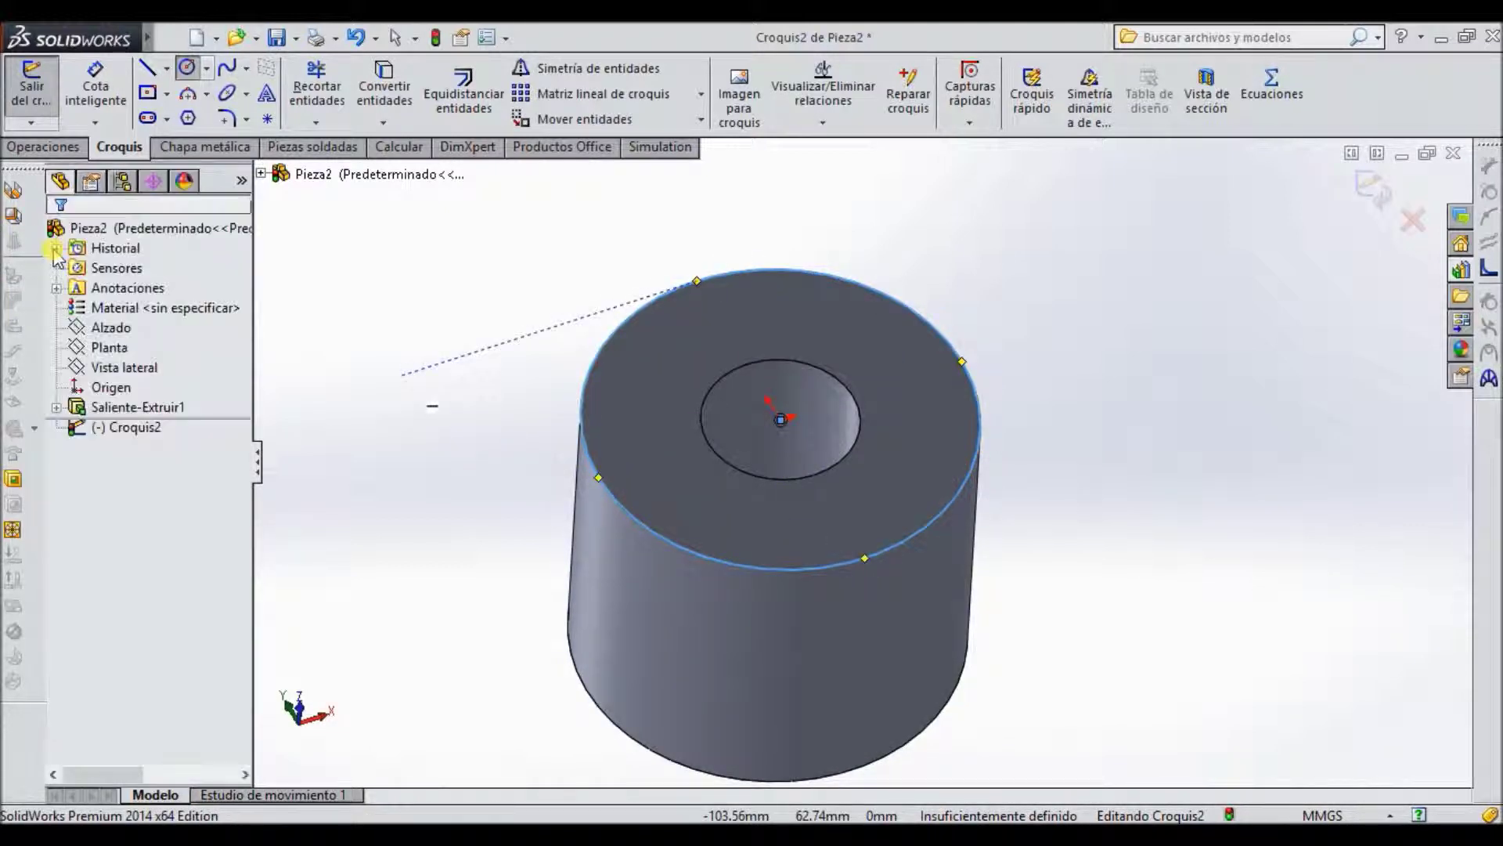
left_click(24, 88)
left_click(34, 392)
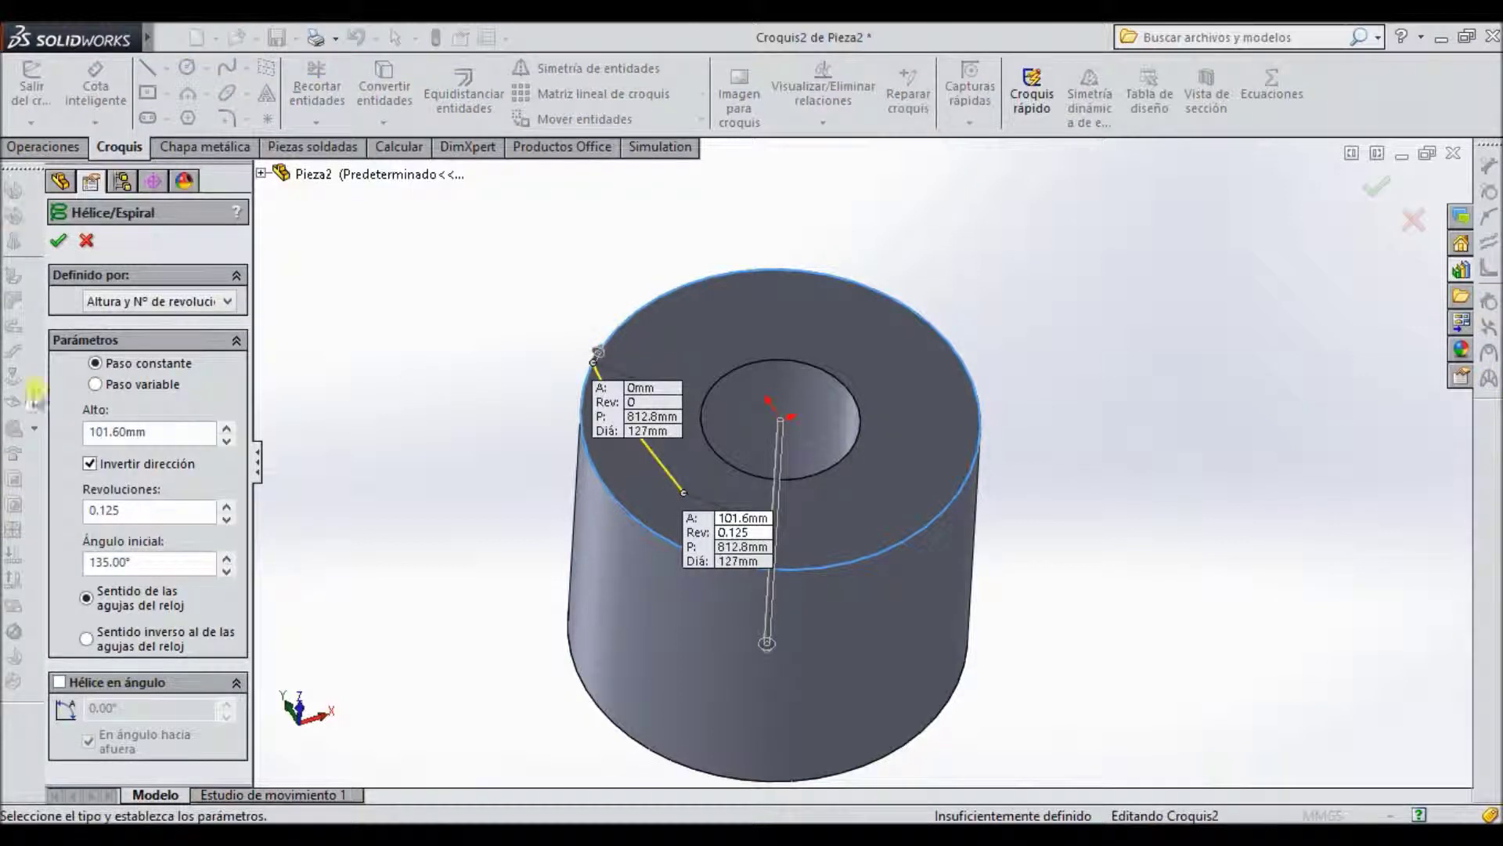
Step: Define the helix by height and revolutions: 101.60 mm high, 0.125 revolutions
scroll(557, 469, "up", 3)
mouse_move(558, 470)
middle_mouse_down()
mouse_move(654, 326)
mouse_move(806, 430)
mouse_move(897, 442)
middle_mouse_up()
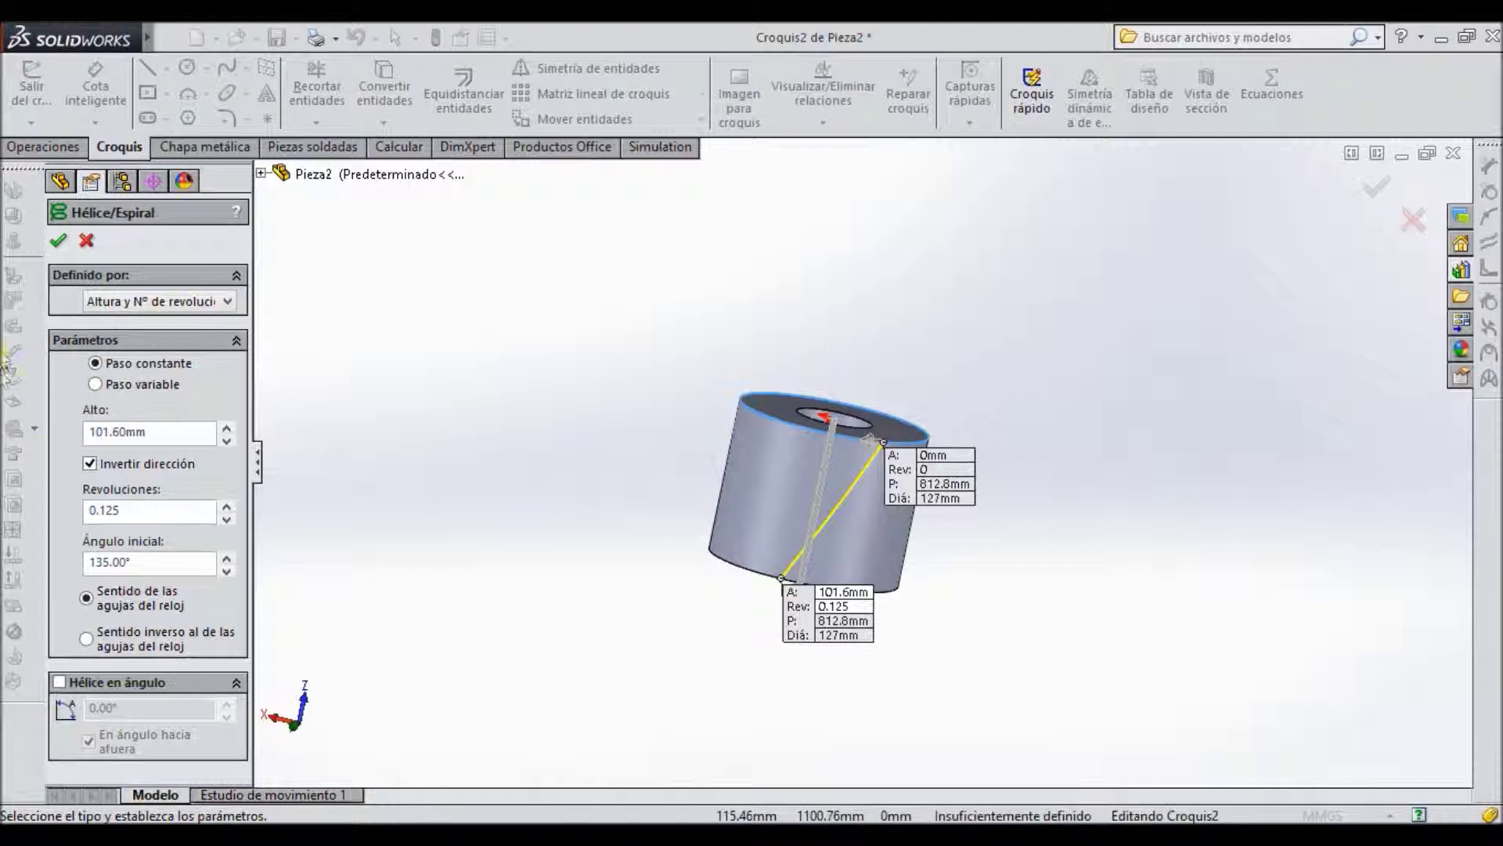
left_click(111, 304)
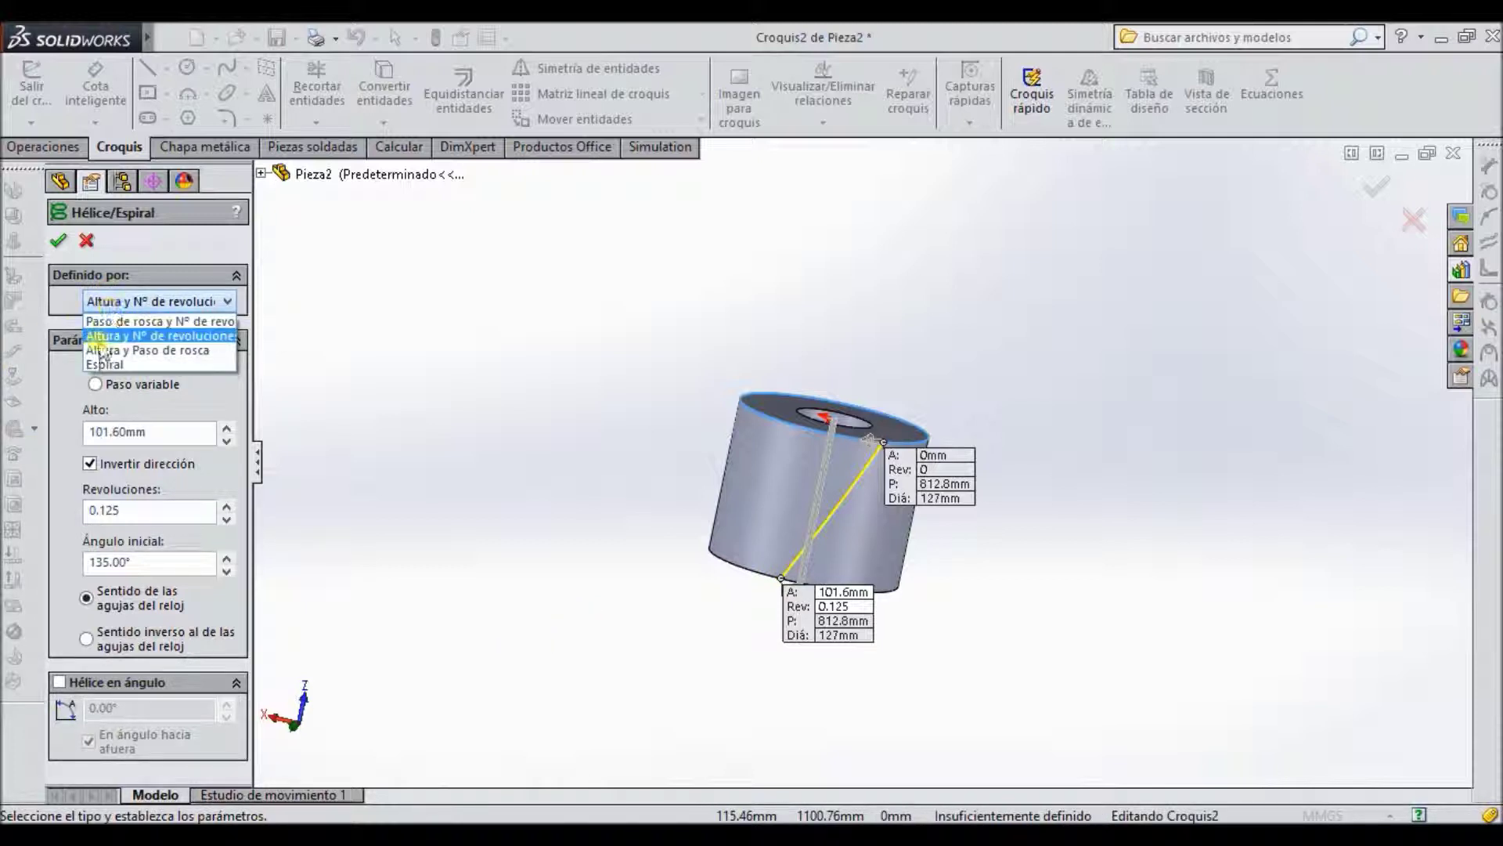
left_click(101, 340)
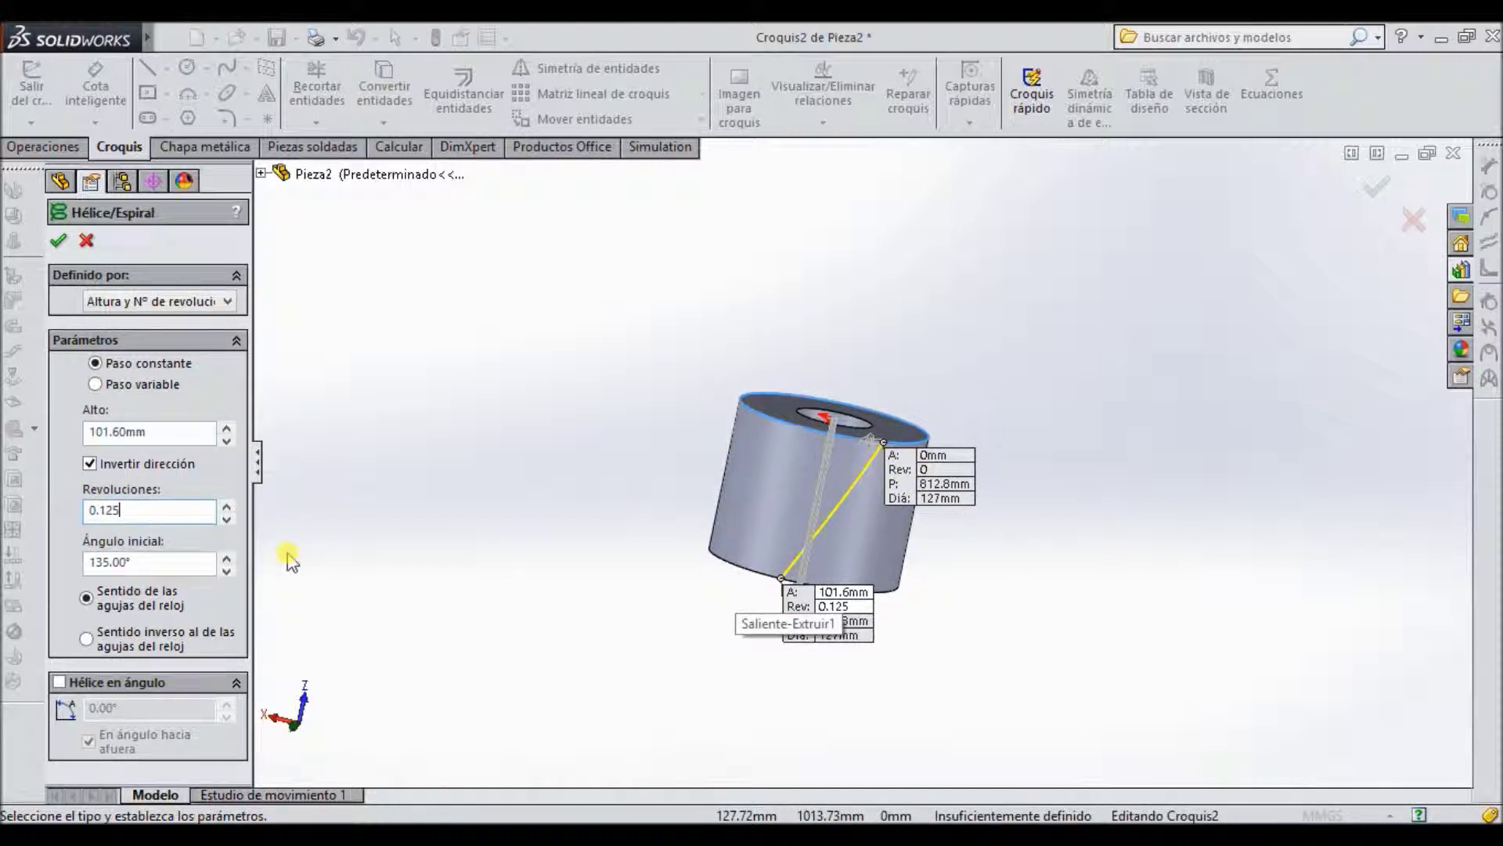
double_click(130, 508)
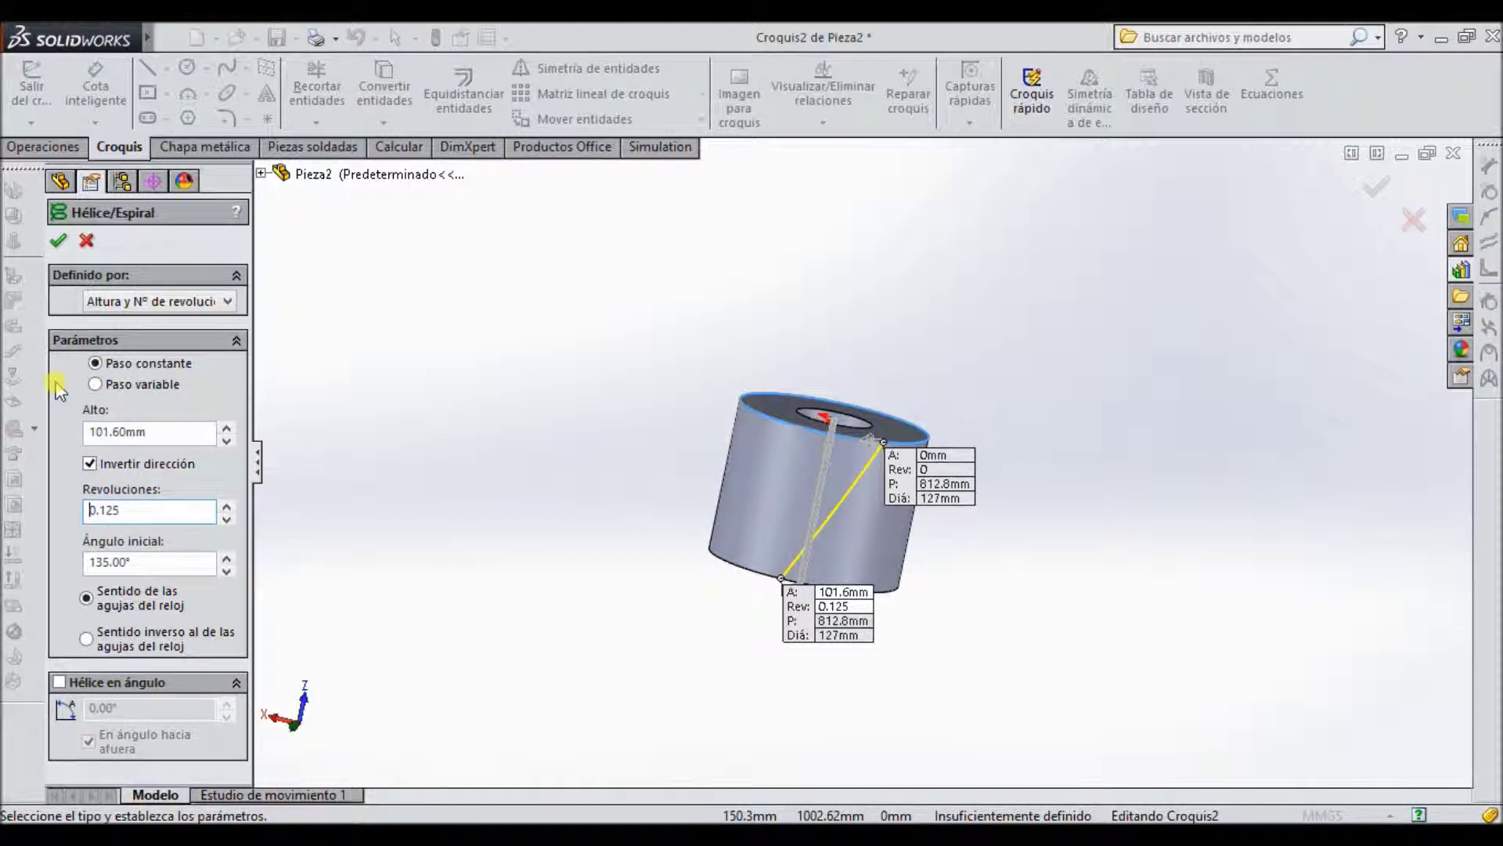
left_click(57, 243)
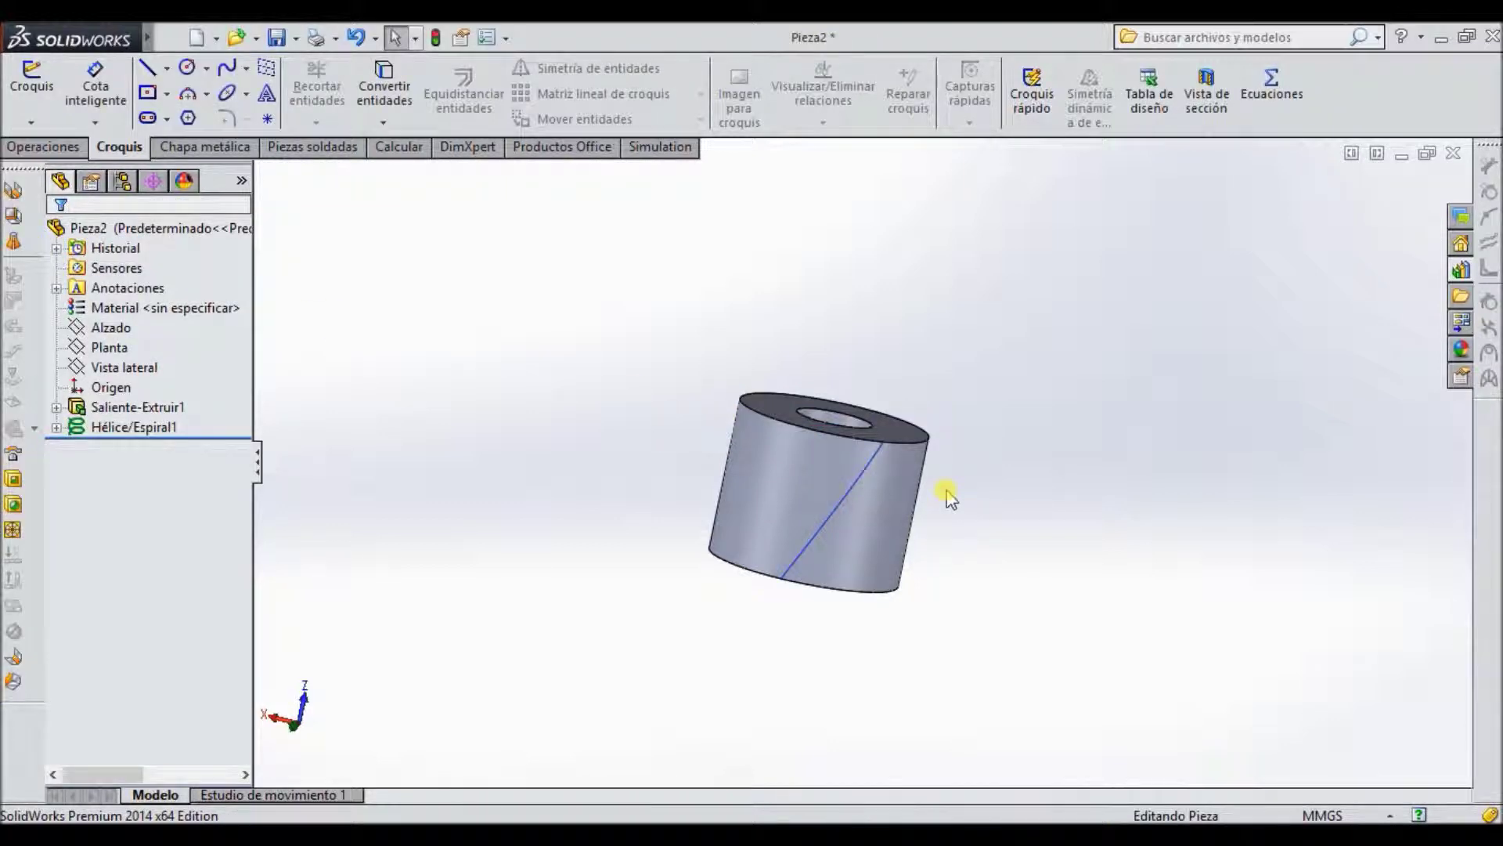
key("space")
Step: Turn to a front view and start a line sketch on the ring's front face
left_click(695, 438)
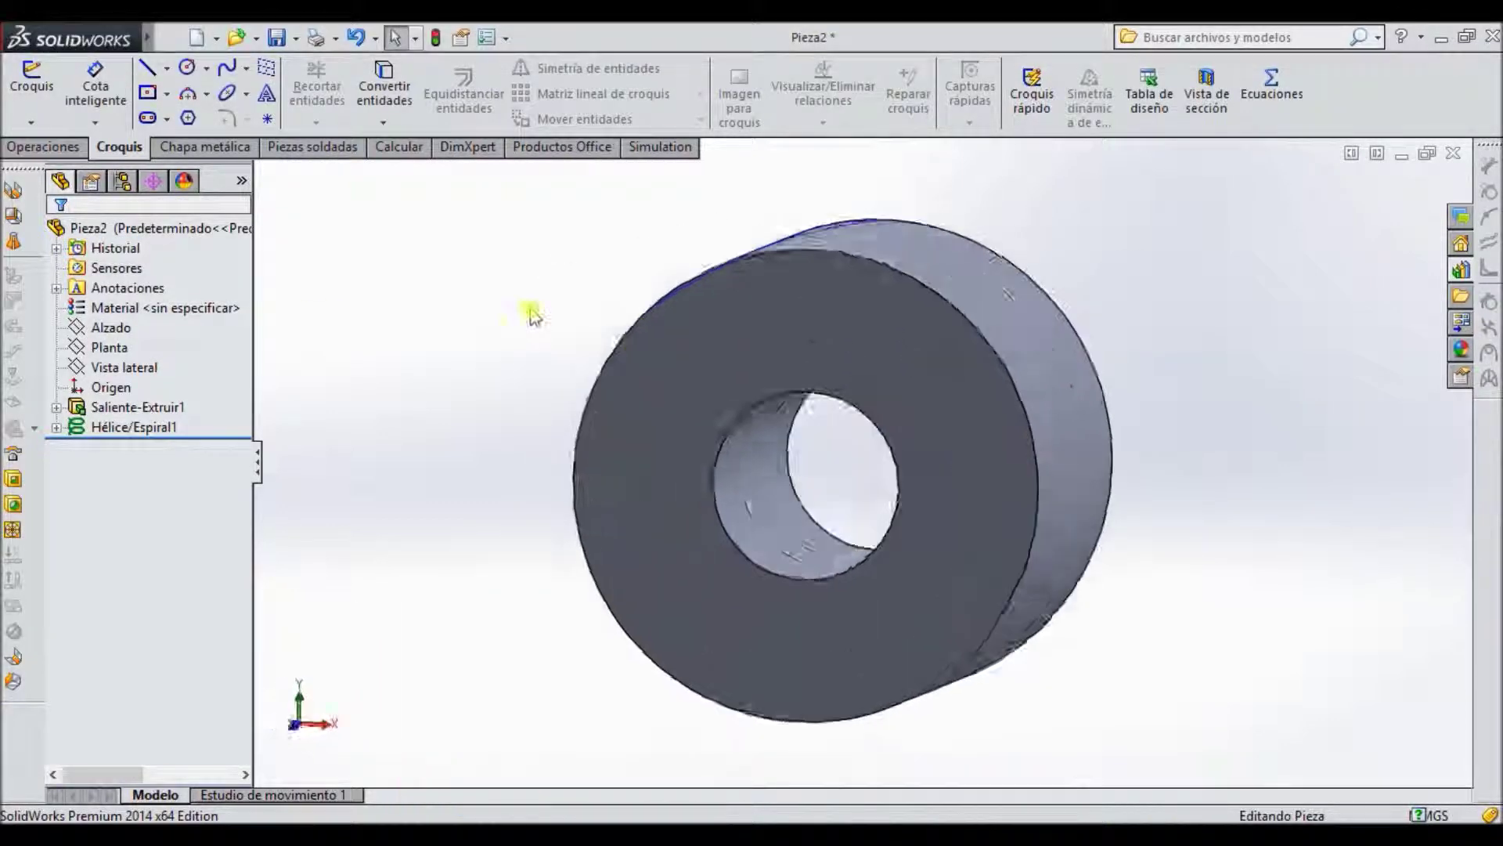
left_click(31, 83)
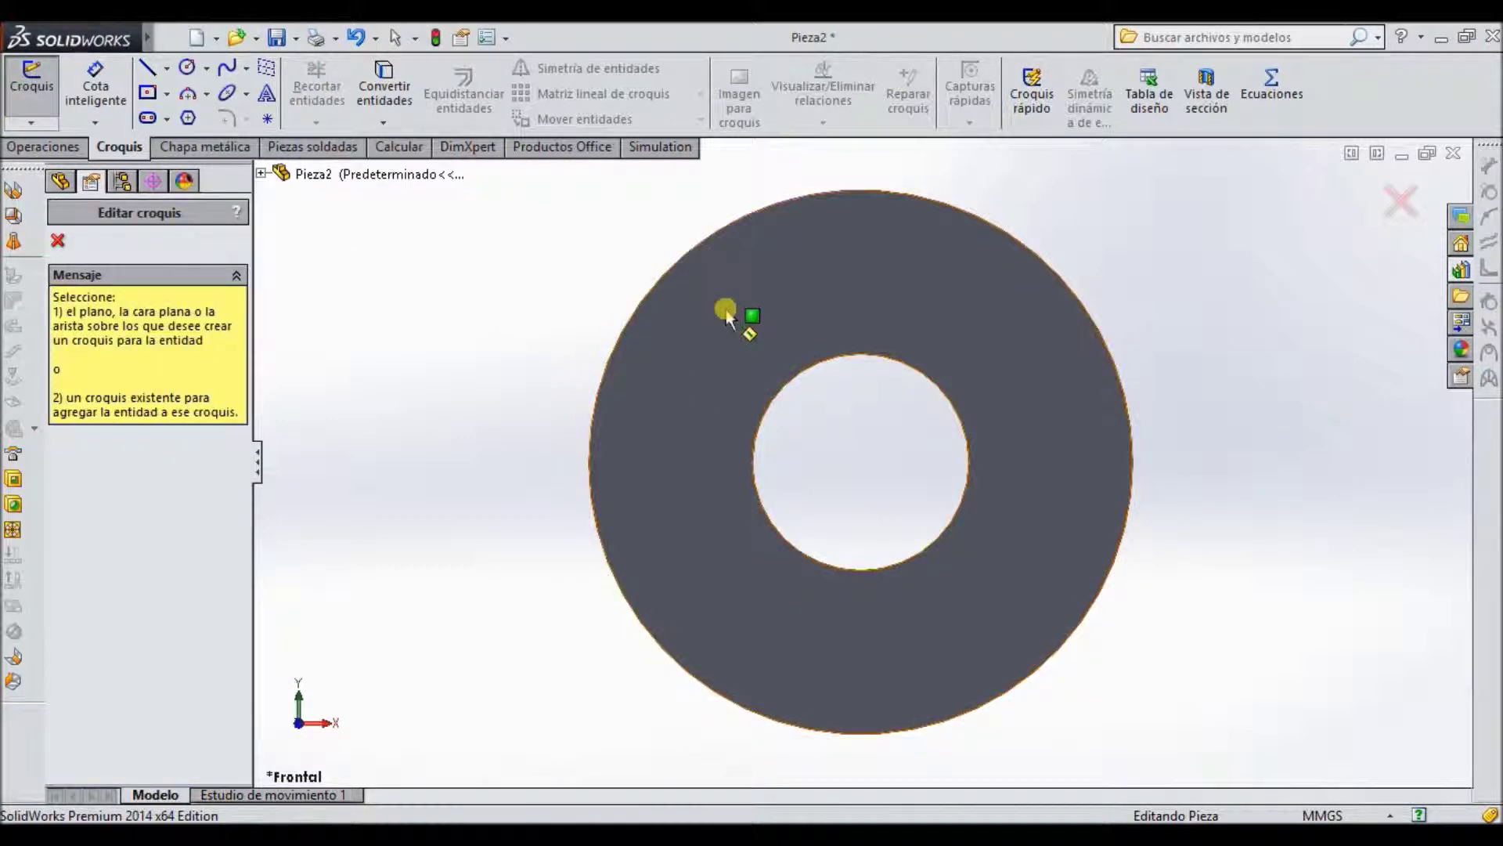
left_click(725, 314)
left_click(148, 71)
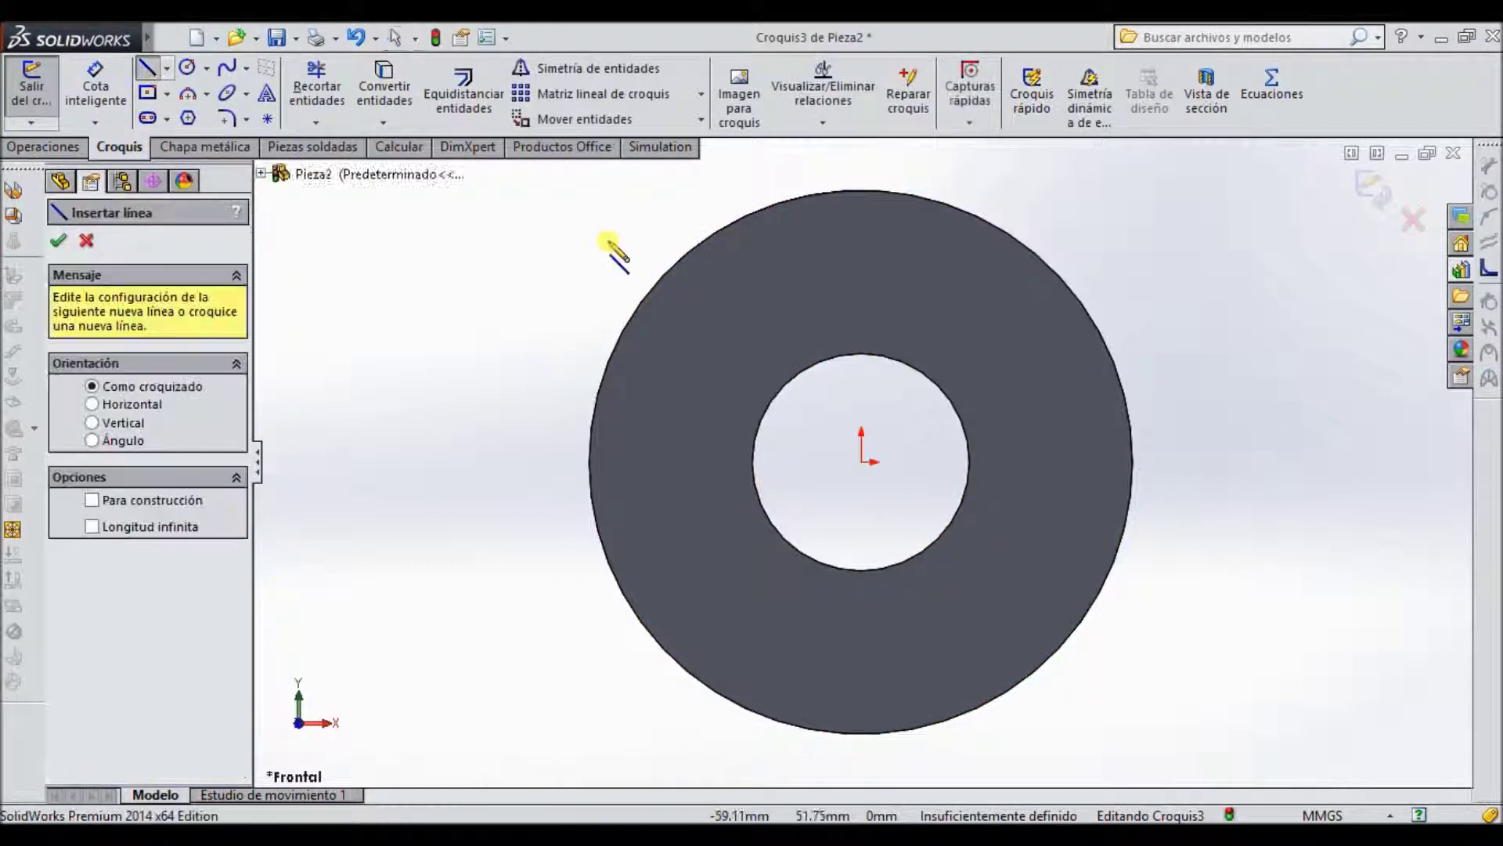
scroll(863, 309, "up", 3)
scroll(722, 356, "down", 2)
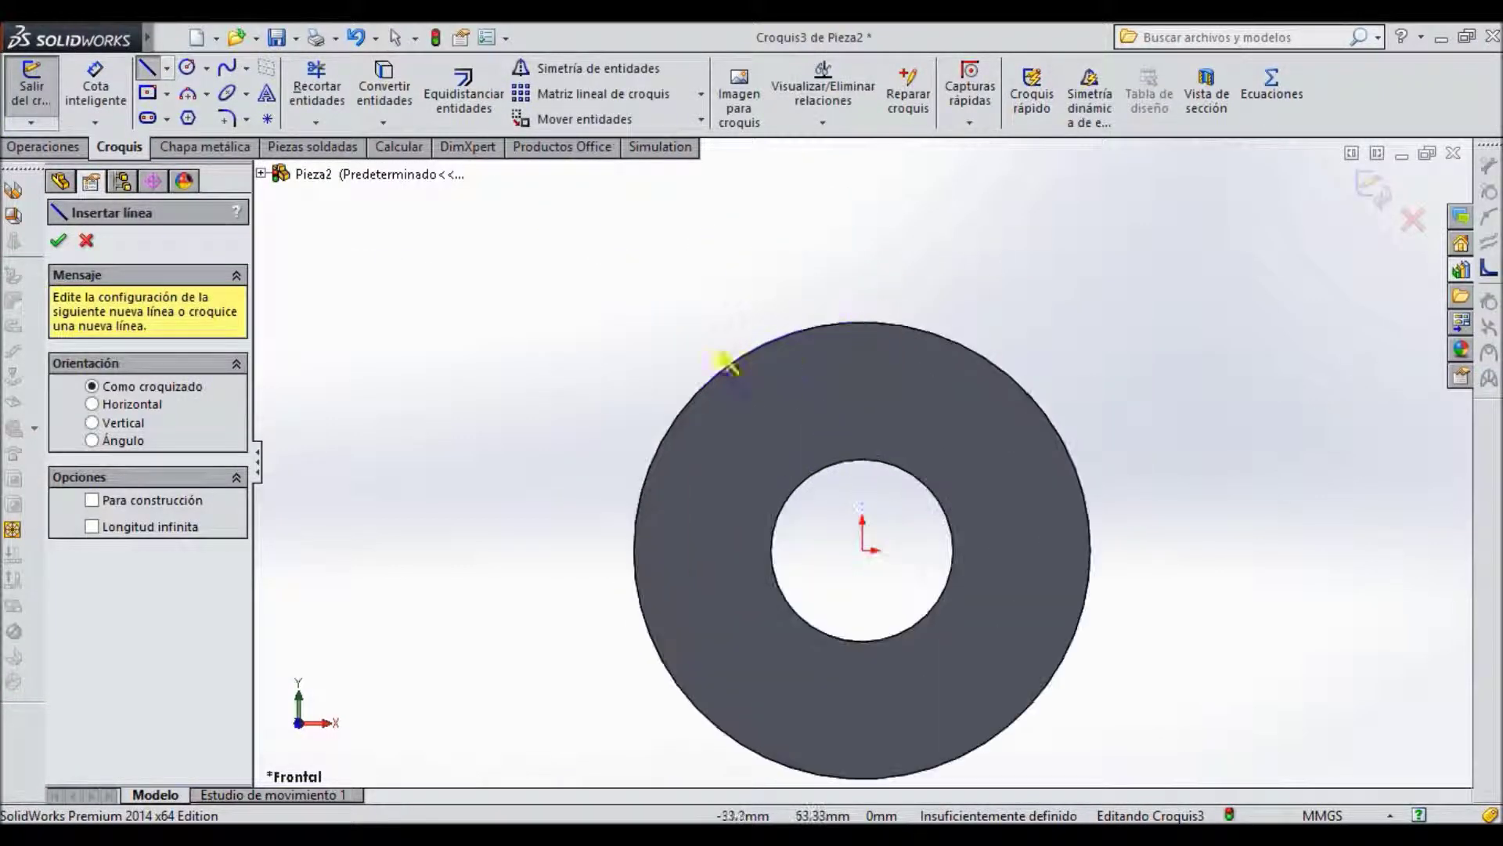
Step: Draw a closed four-line blade outline jutting out from the ring's outer edge
left_click(595, 242)
left_click(722, 368)
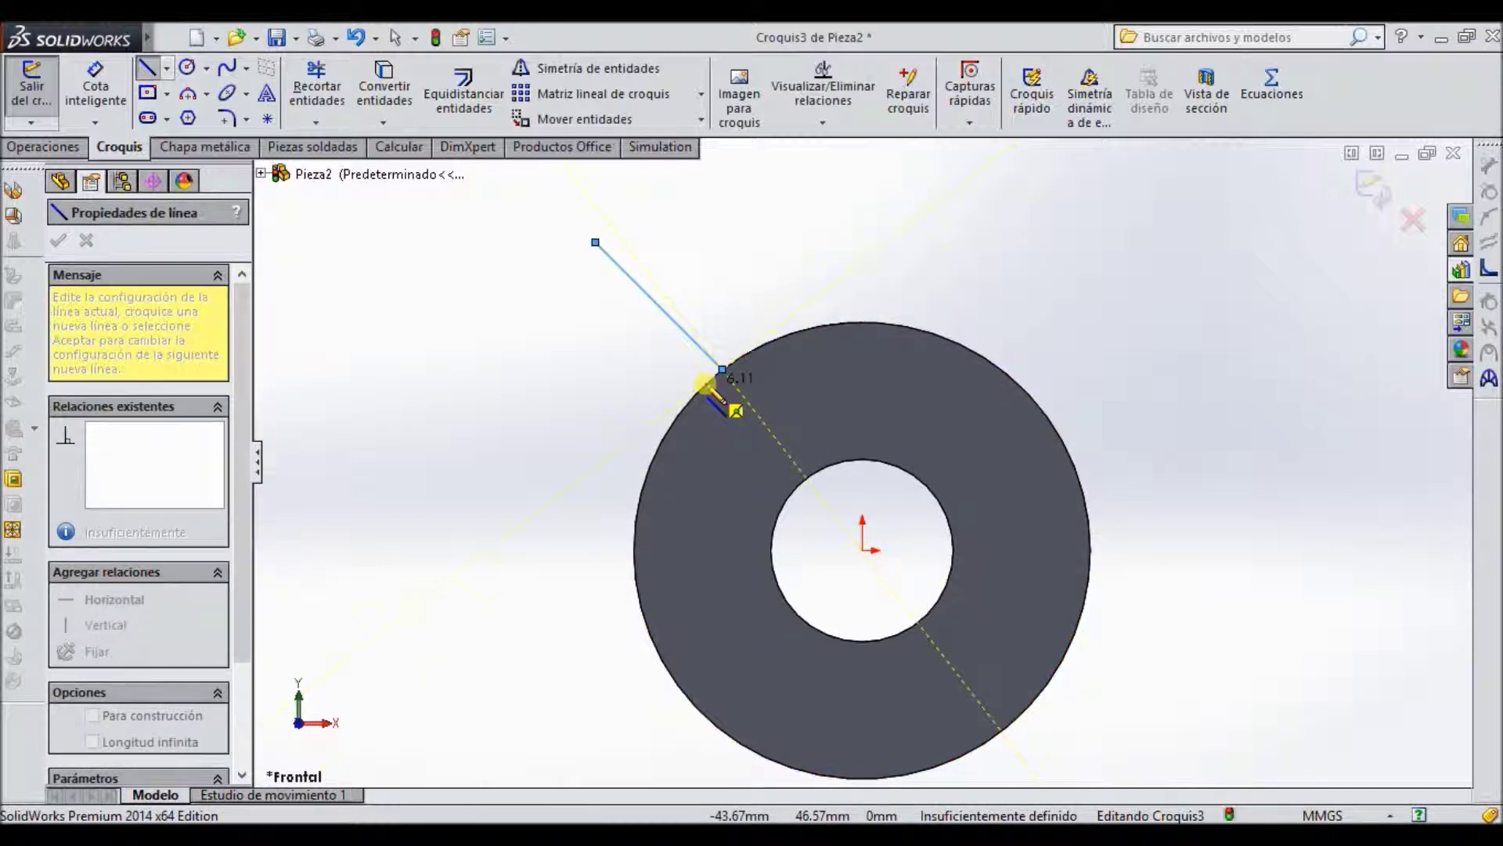
scroll(713, 389, "down", 2)
scroll(713, 391, "down", 3)
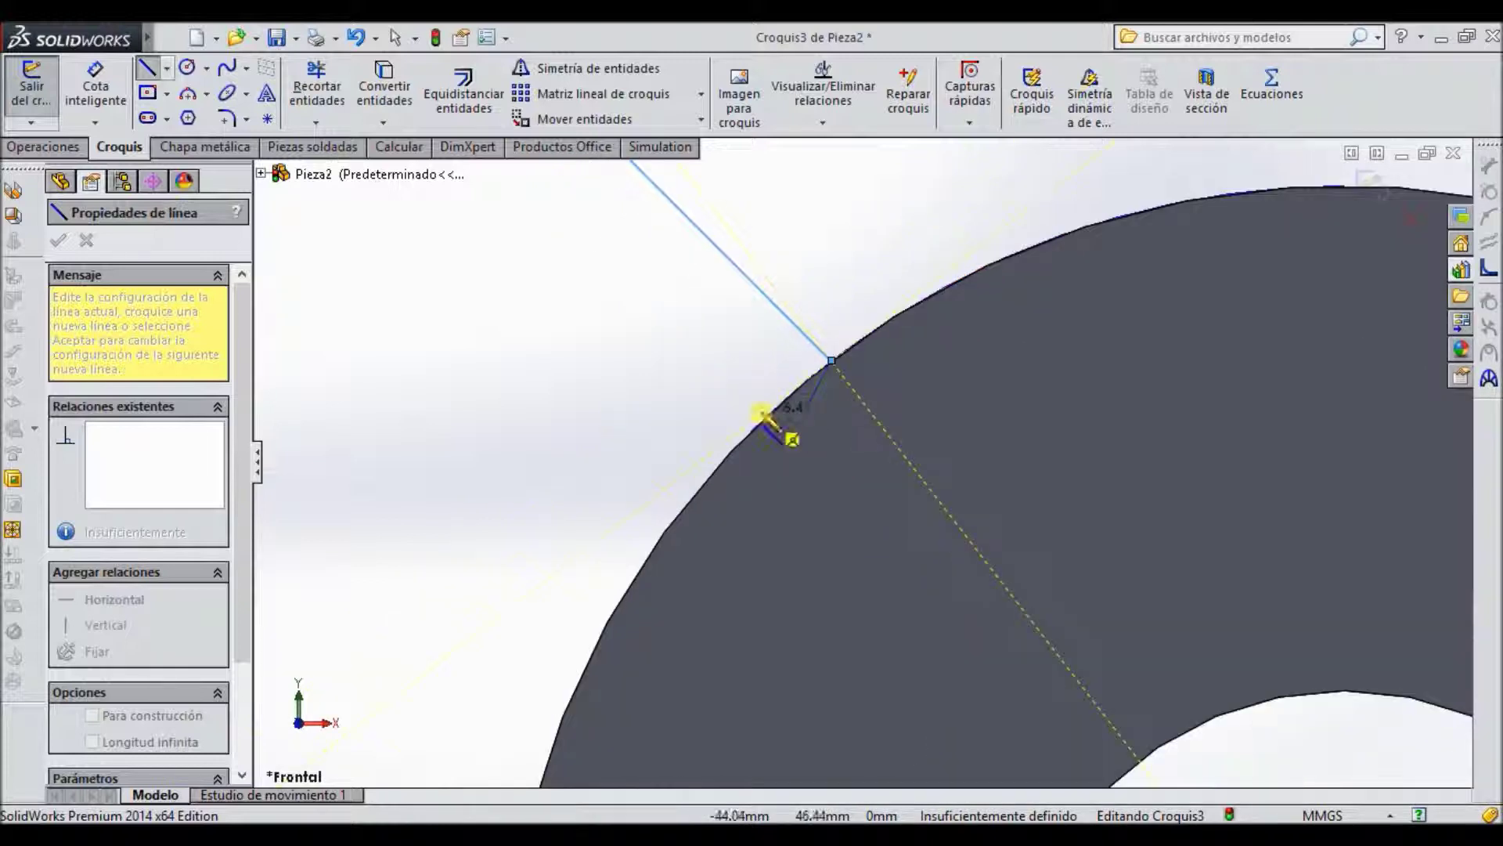
scroll(761, 407, "down", 2)
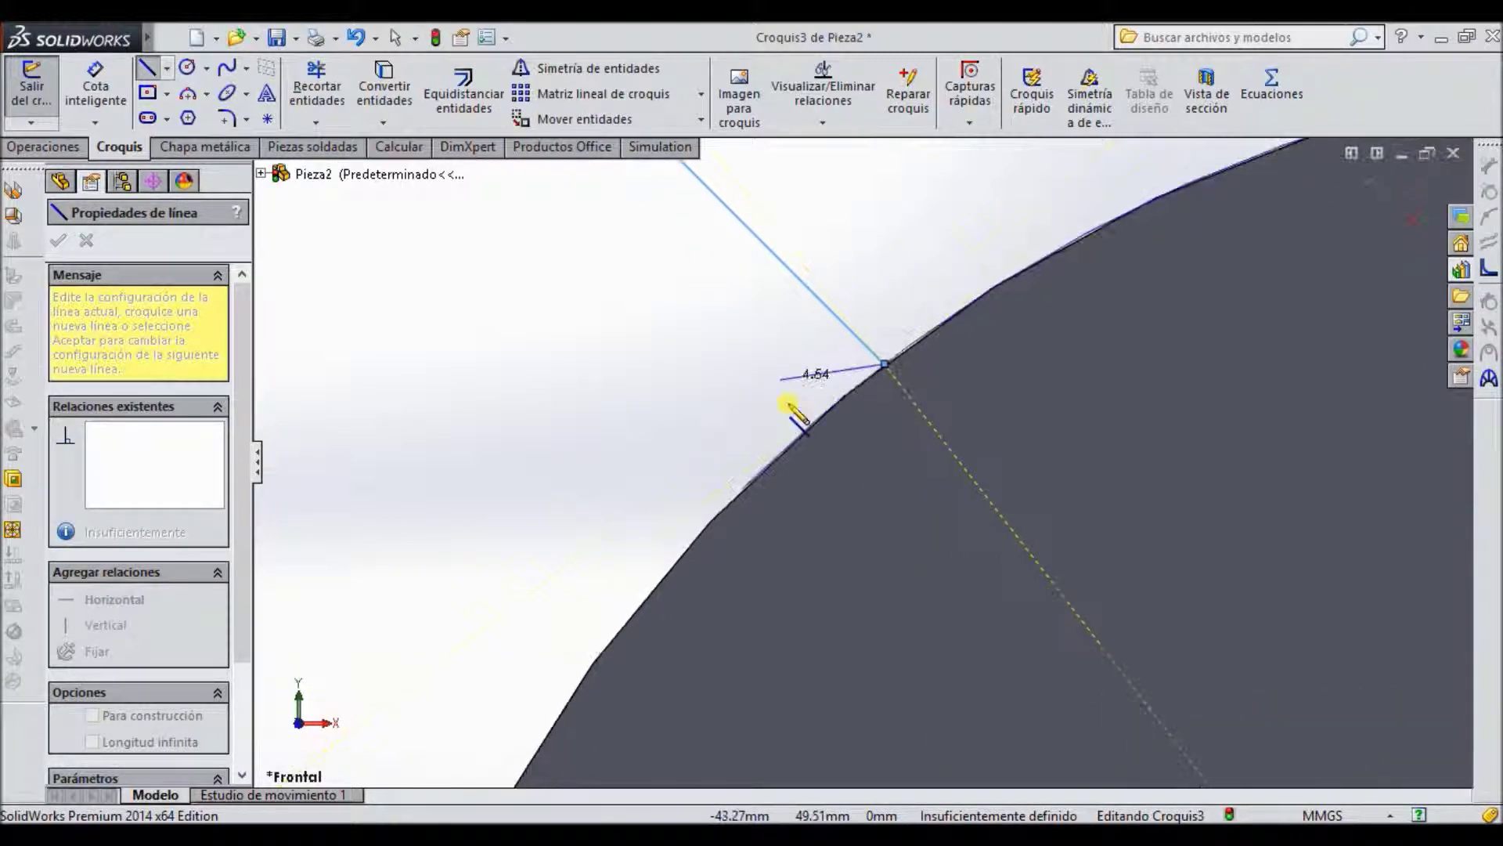
left_click(798, 441)
scroll(704, 319, "up", 2)
scroll(681, 268, "up", 2)
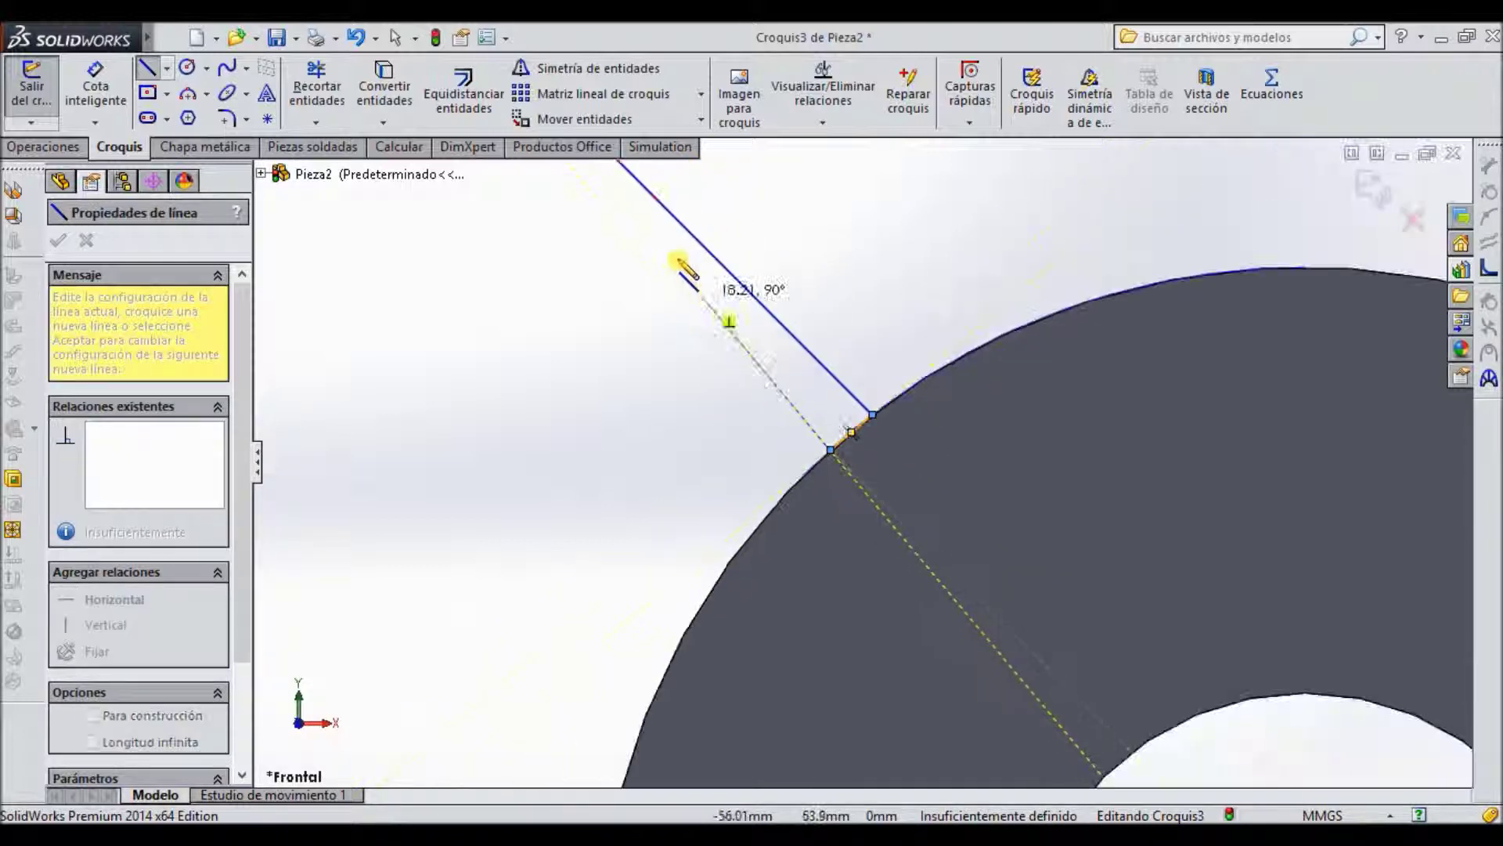
scroll(623, 274, "up", 2)
scroll(624, 274, "up", 1)
left_click(648, 308)
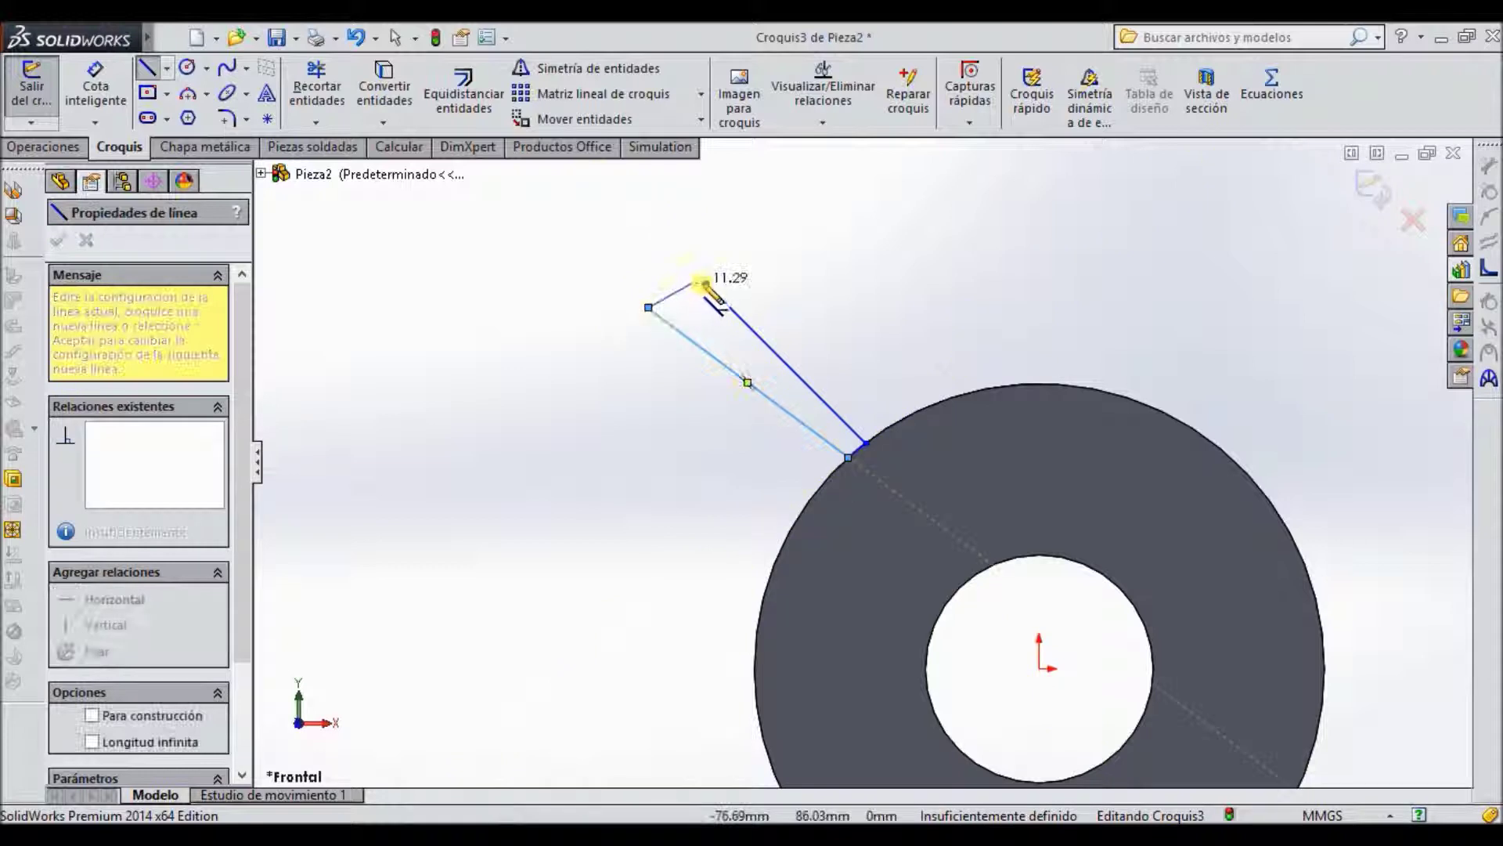
left_click(707, 284)
key("Escape")
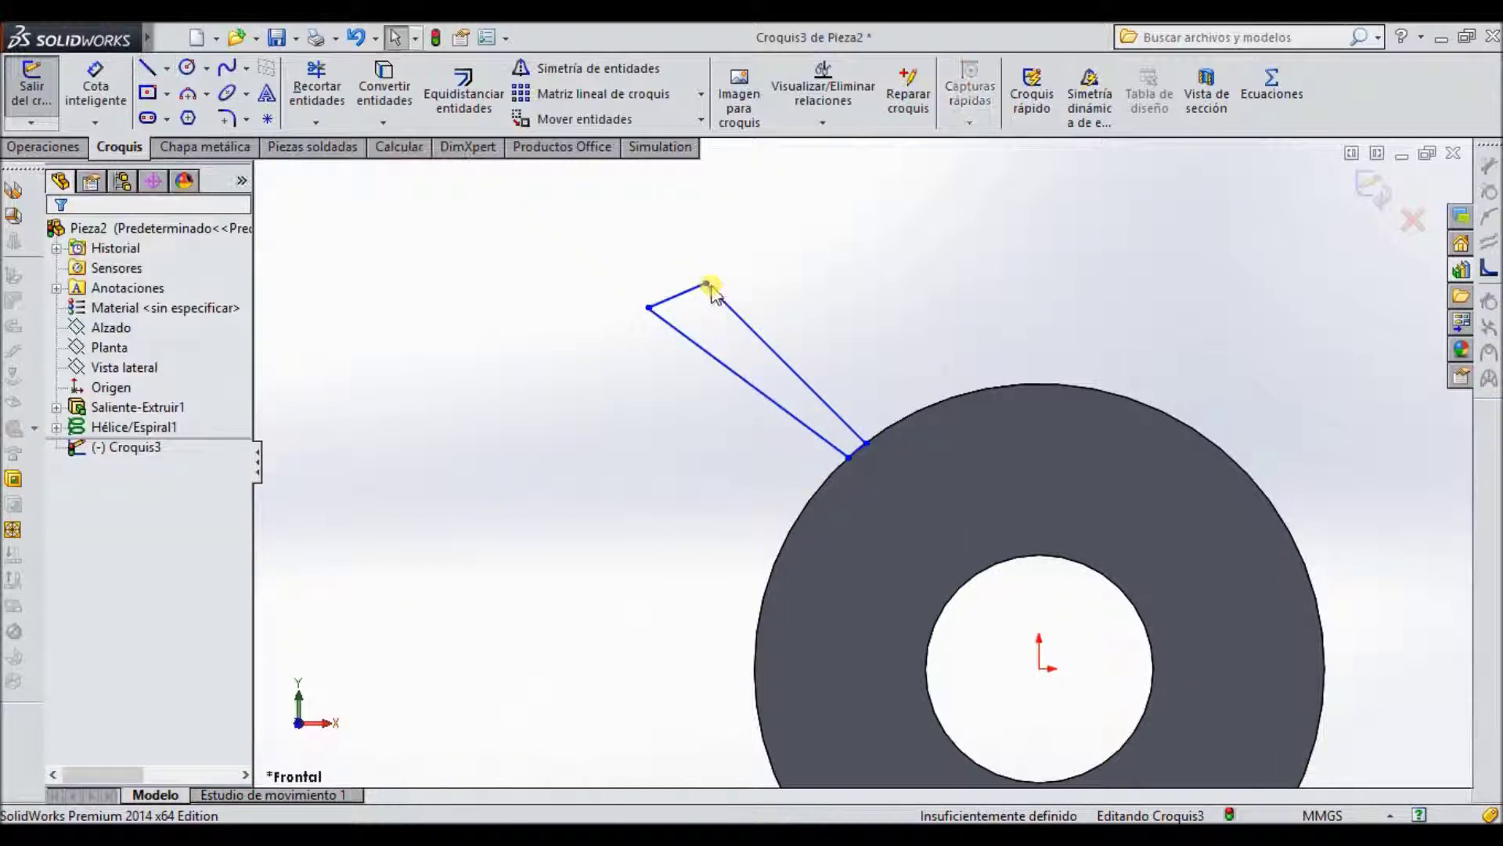
Step: Select the outline's two short end lines, then clear the selection
left_click(685, 296)
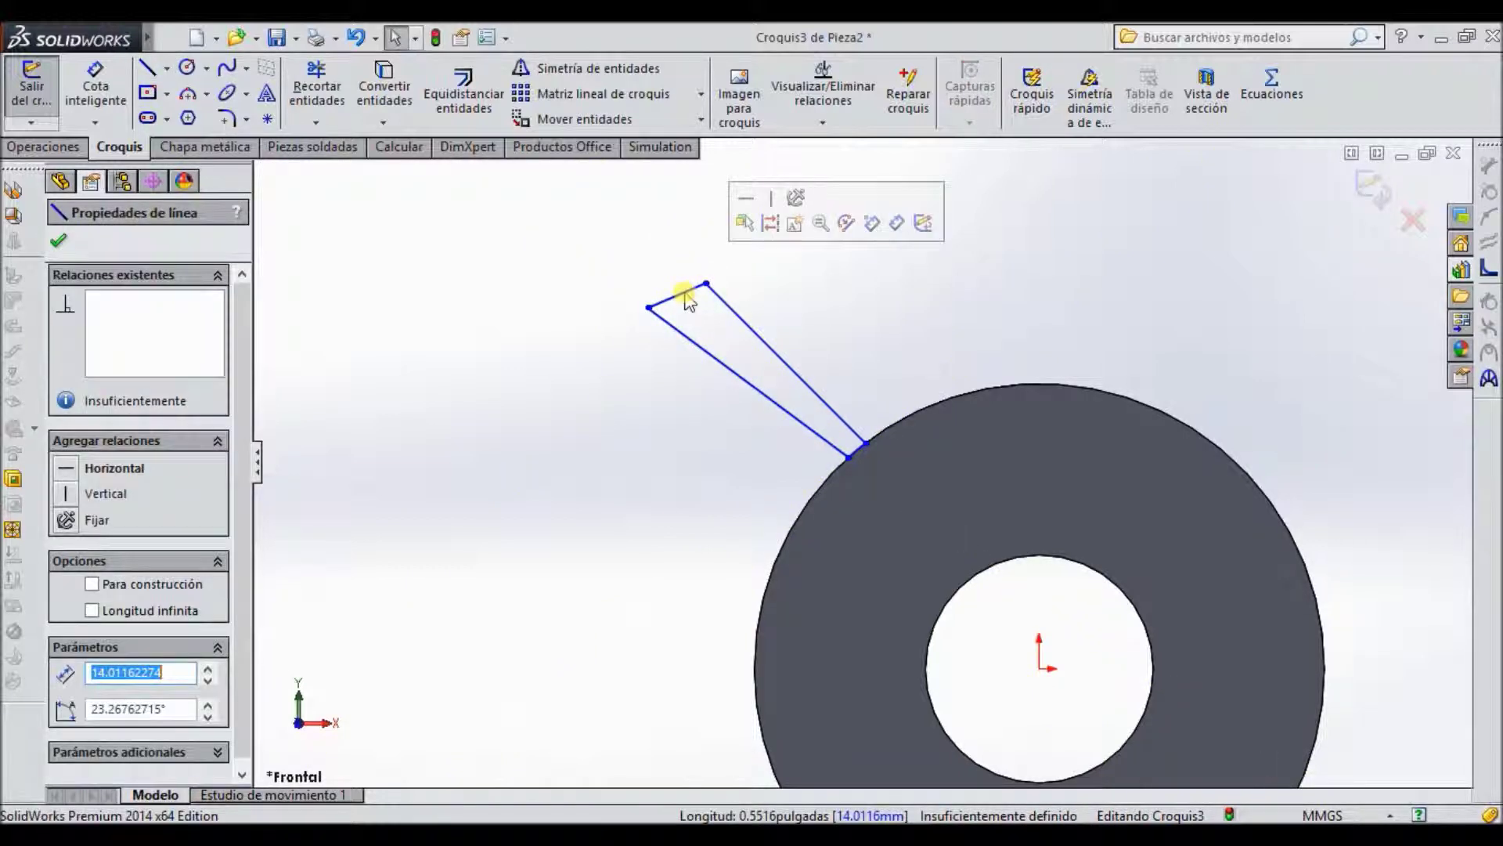
left_click(858, 453)
scroll(861, 458, "down", 3)
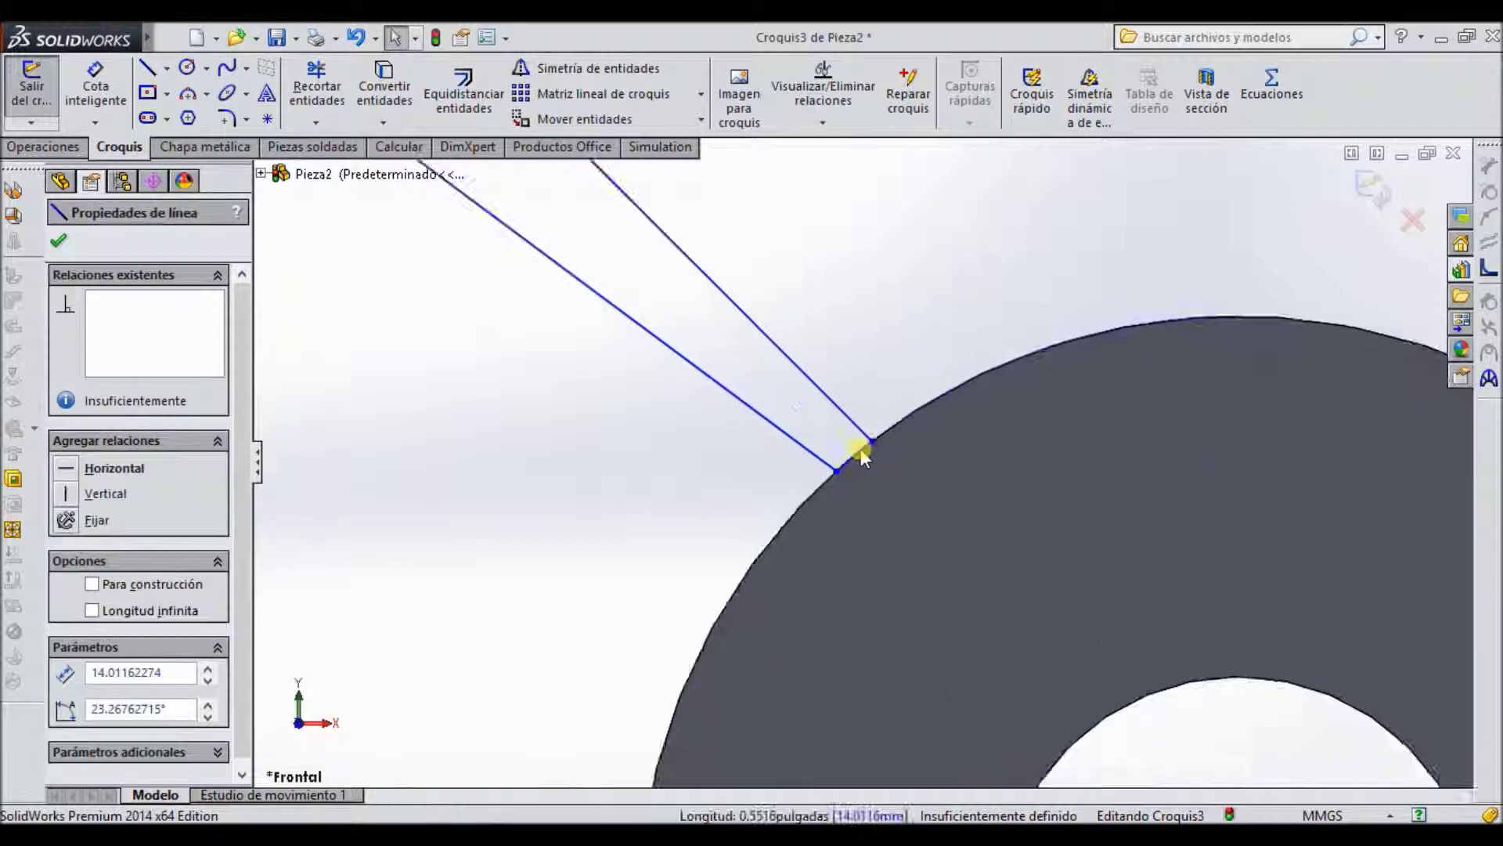
left_click(860, 452, "ctrl")
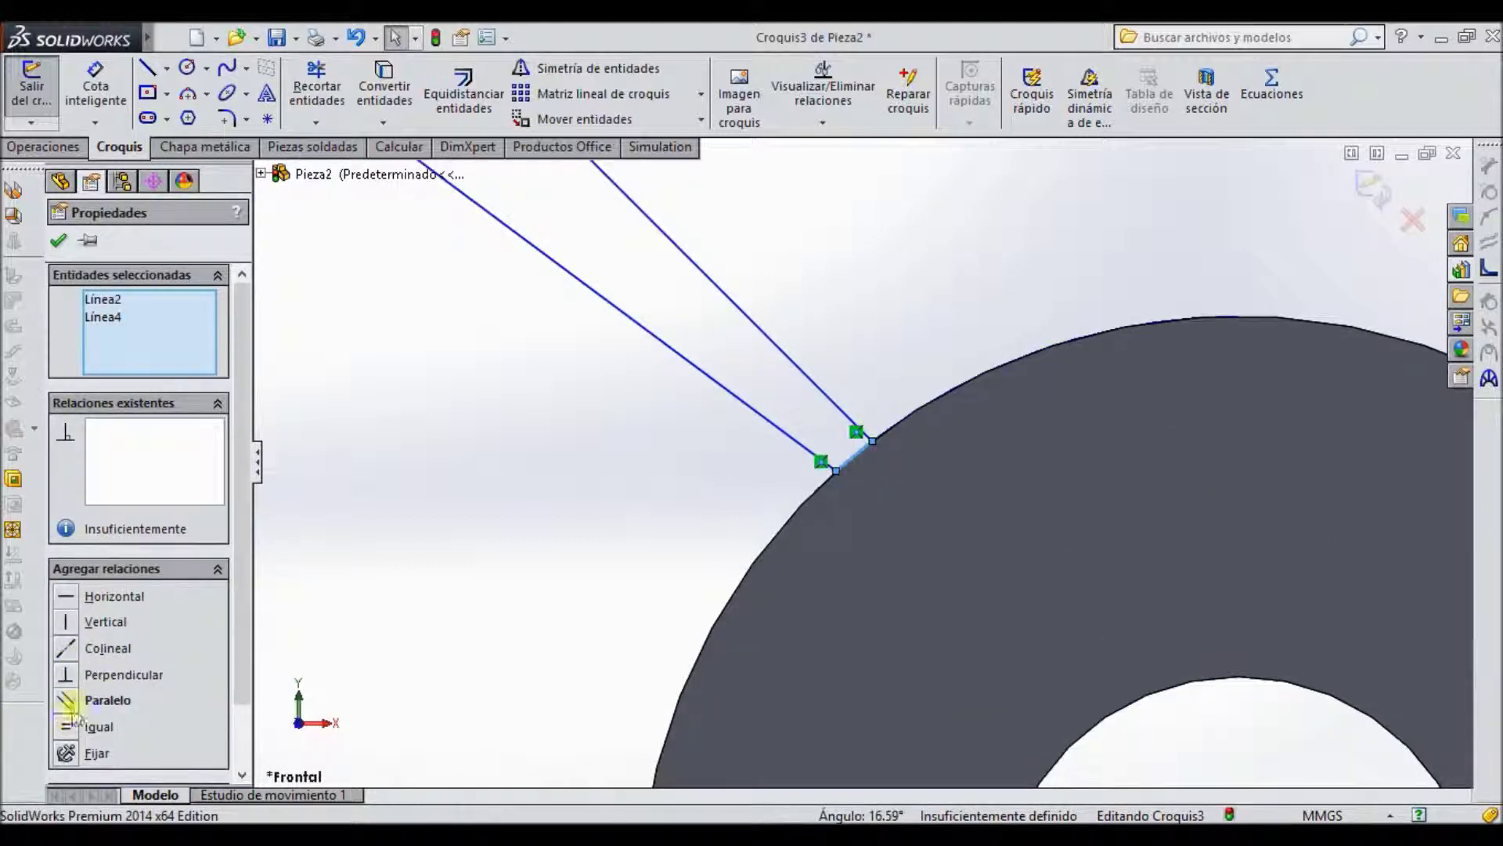
scroll(503, 480, "up", 3)
left_click(502, 403)
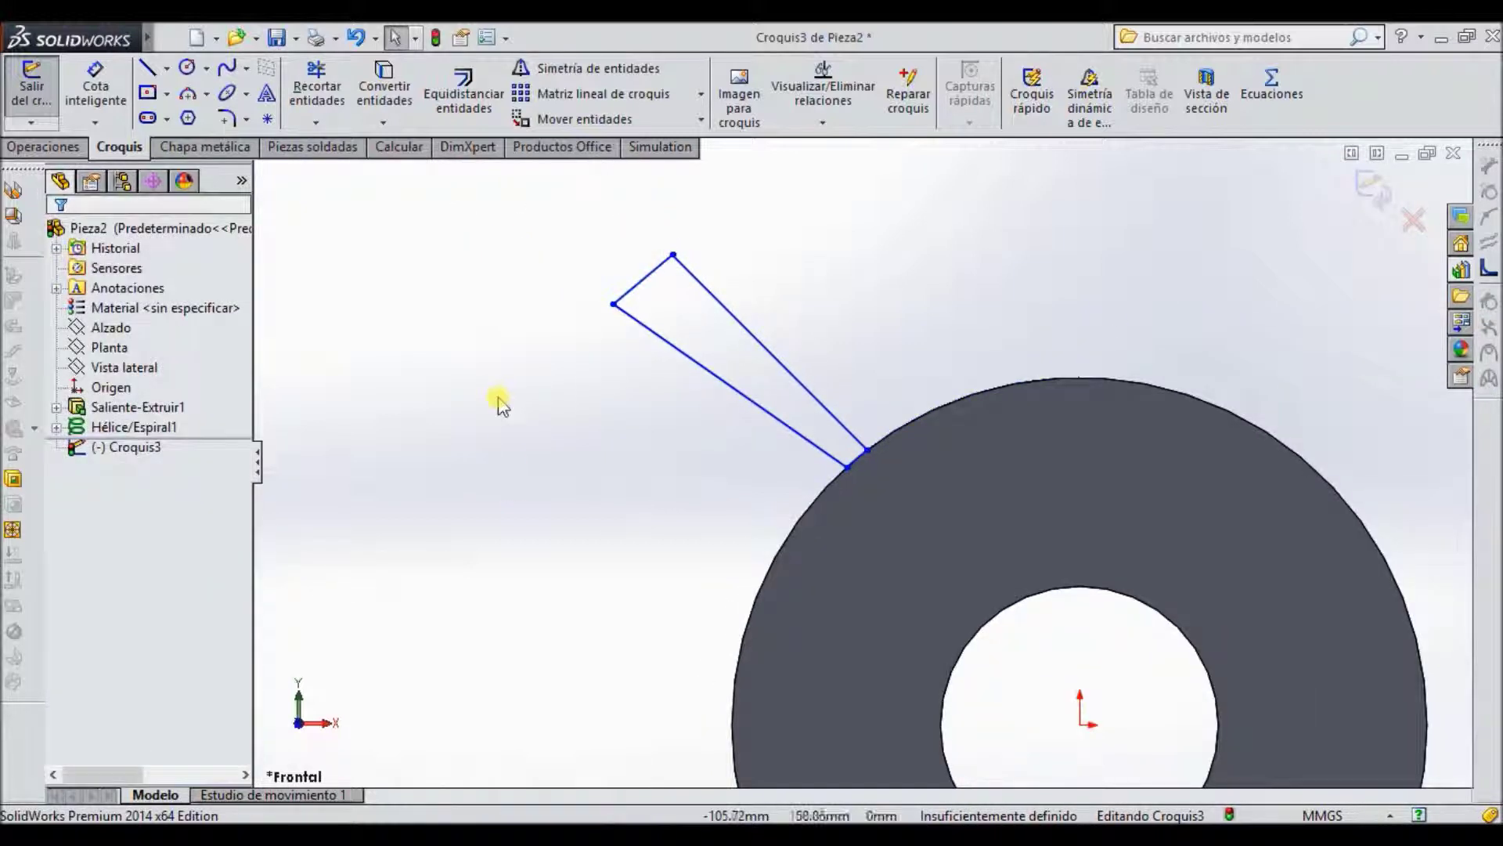
Step: Dimension the blade 1/4 in (6.35 mm) at the ring edge and 1/2 in (12.70 mm) at the outer end
left_click(95, 90)
scroll(818, 464, "down", 2)
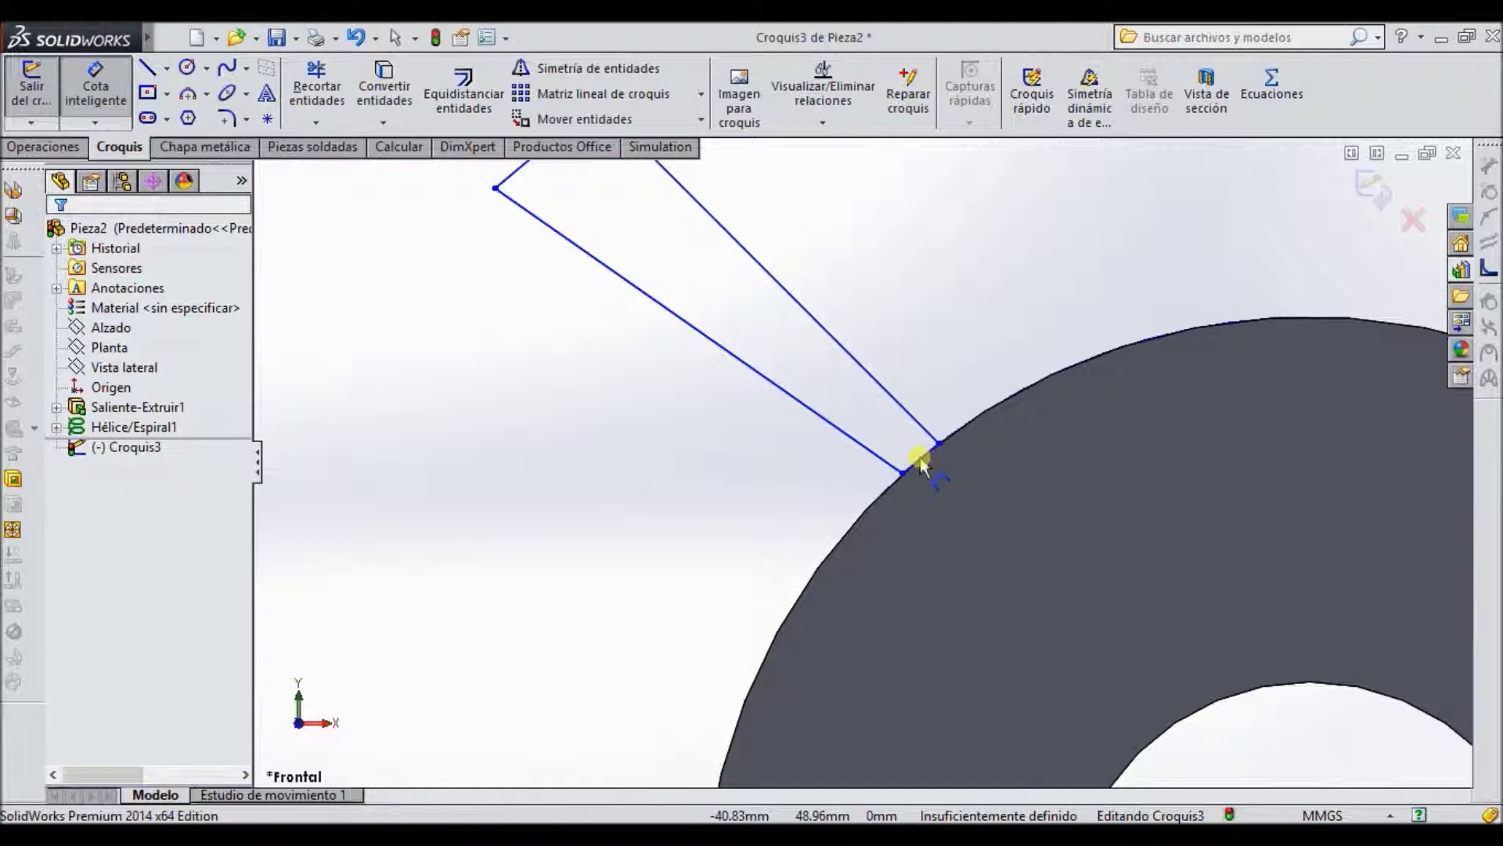
left_click(921, 455)
left_click(936, 466)
type("1/4in")
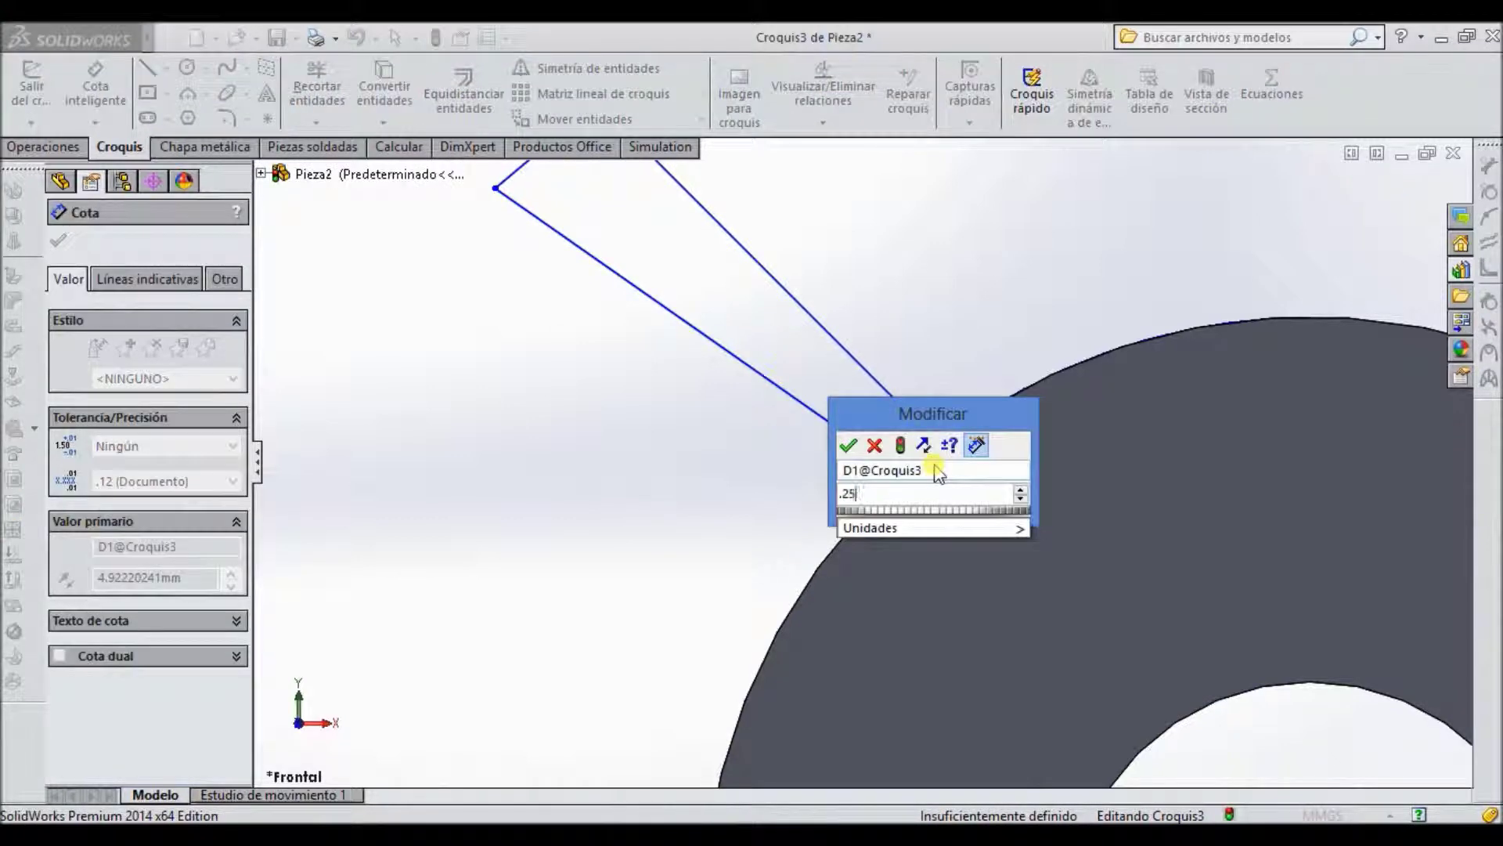
key("Return")
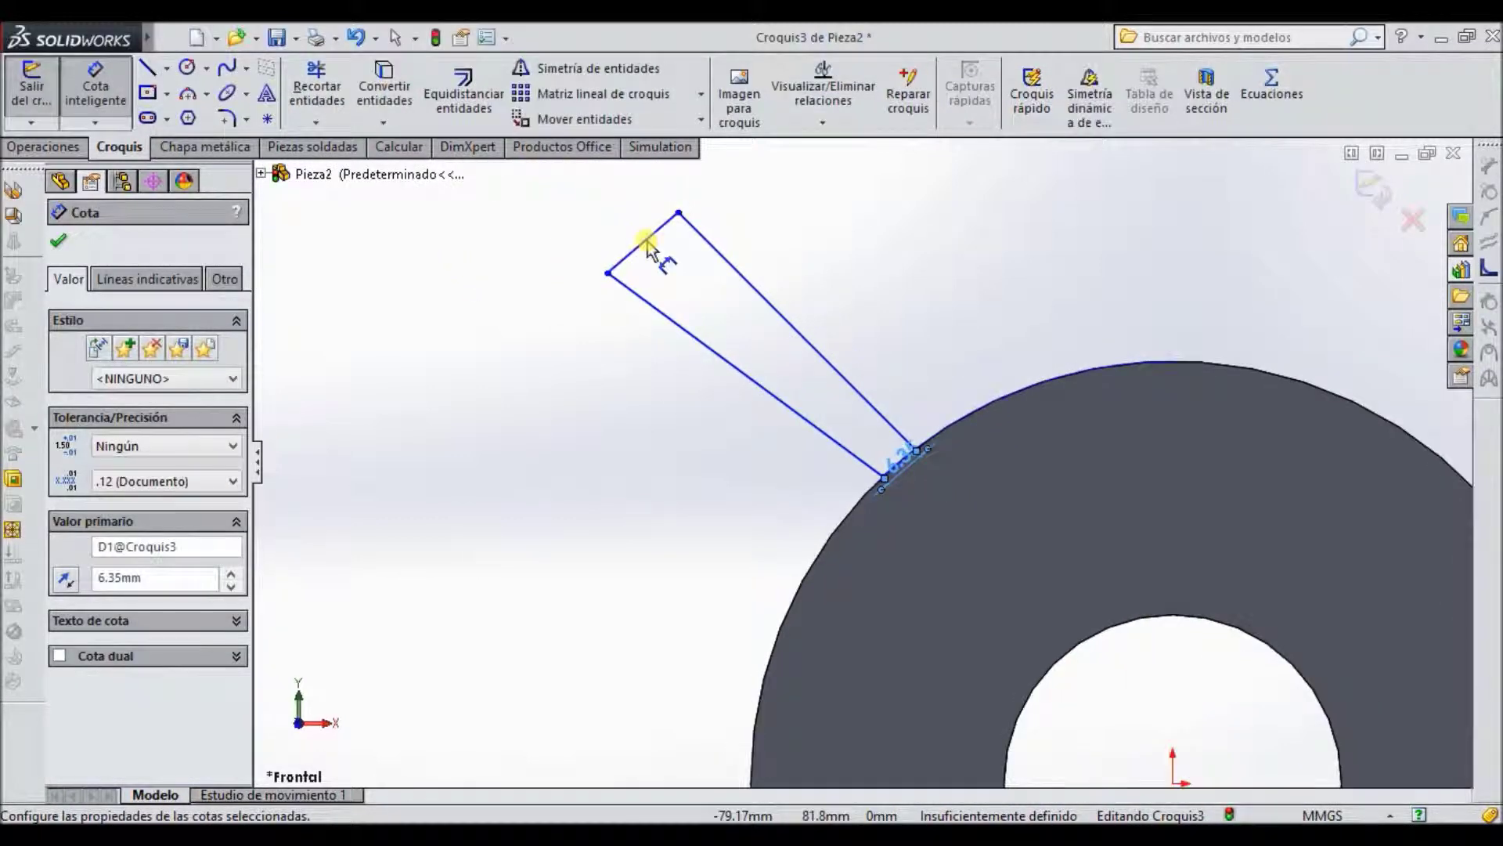
left_click(647, 240)
left_click(640, 225)
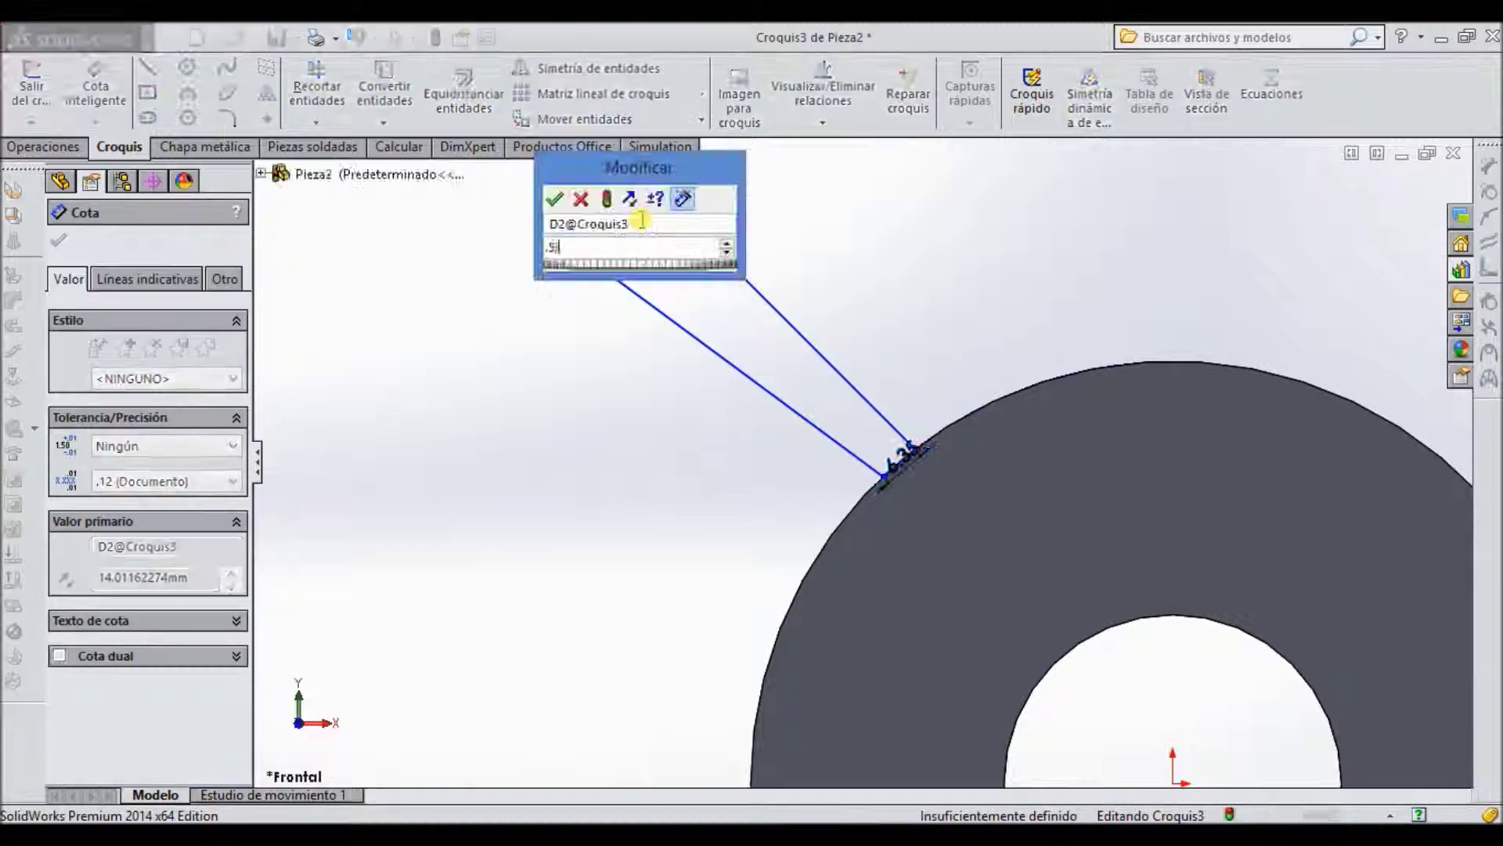
type("1/2in")
key("Return")
left_click(68, 248)
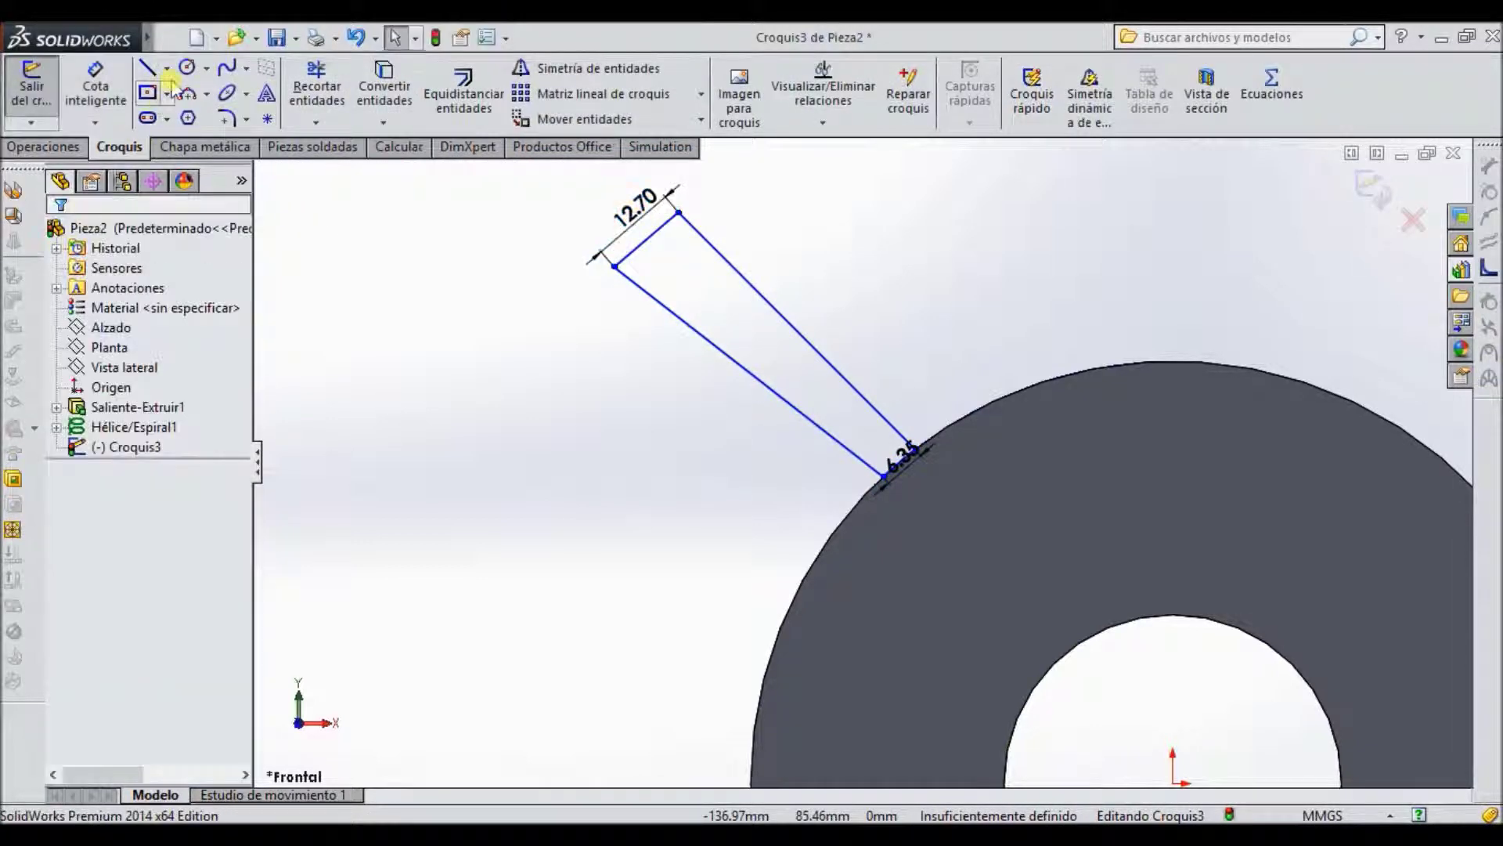
left_click(167, 69)
left_click(211, 110)
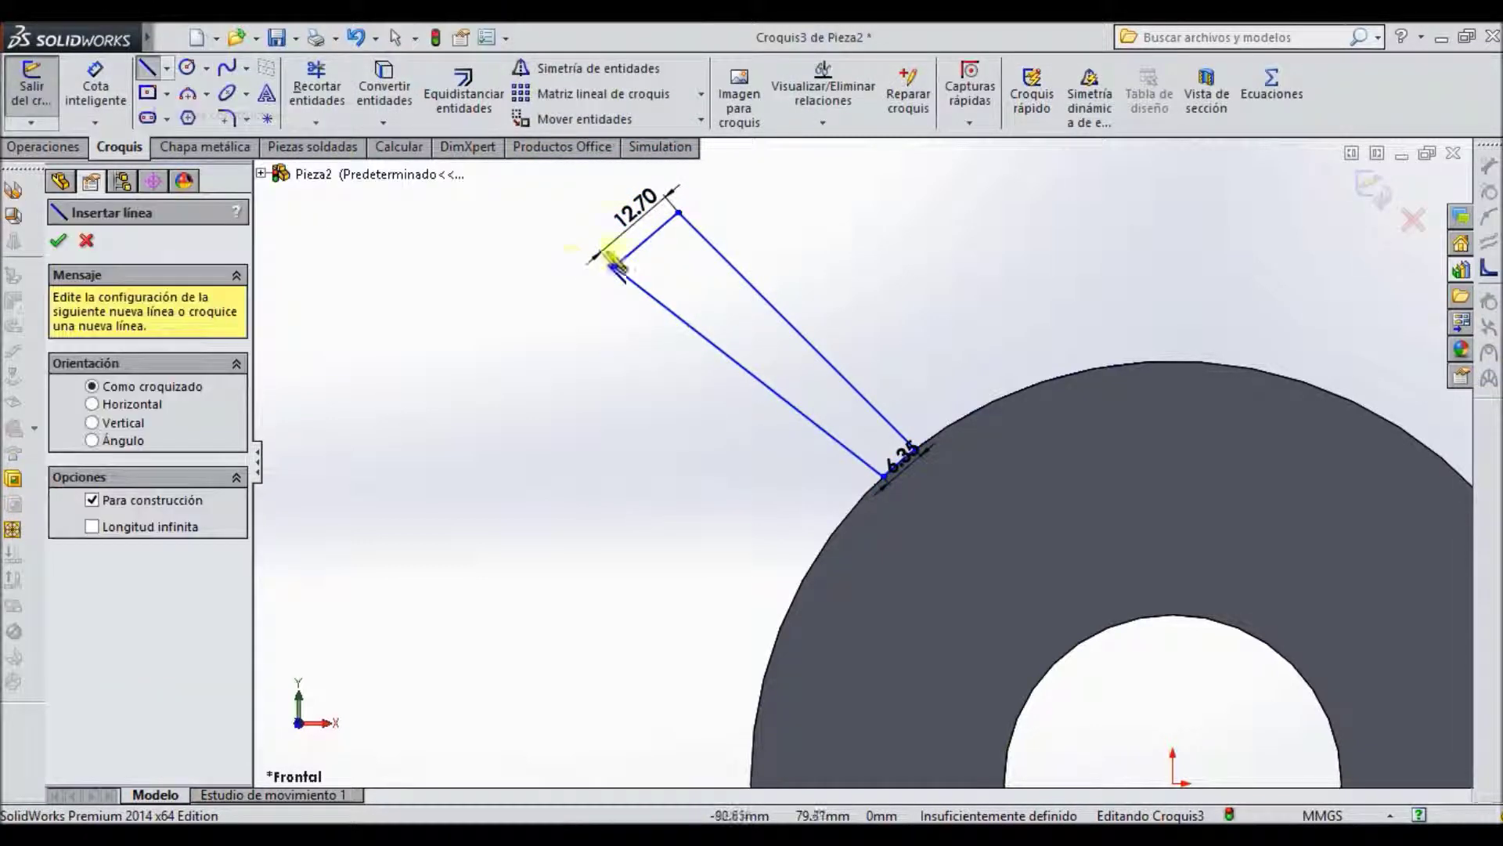
Step: Draw a construction centreline from the outer end's midpoint to the ring edge
left_click(647, 242)
scroll(896, 473, "down", 3)
scroll(899, 462, "down", 2)
scroll(916, 423, "down", 2)
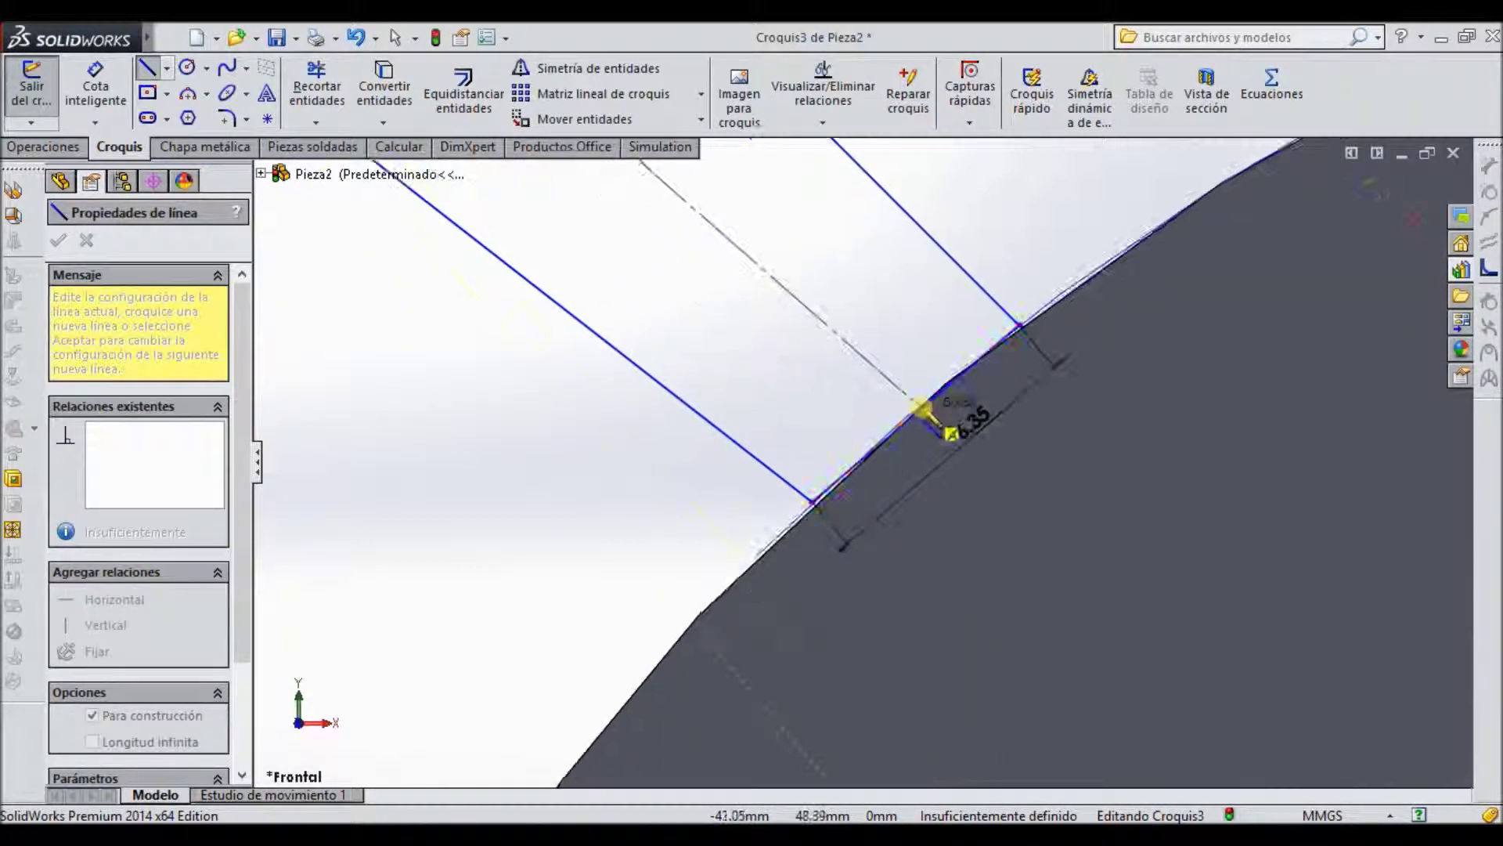
left_click(910, 412)
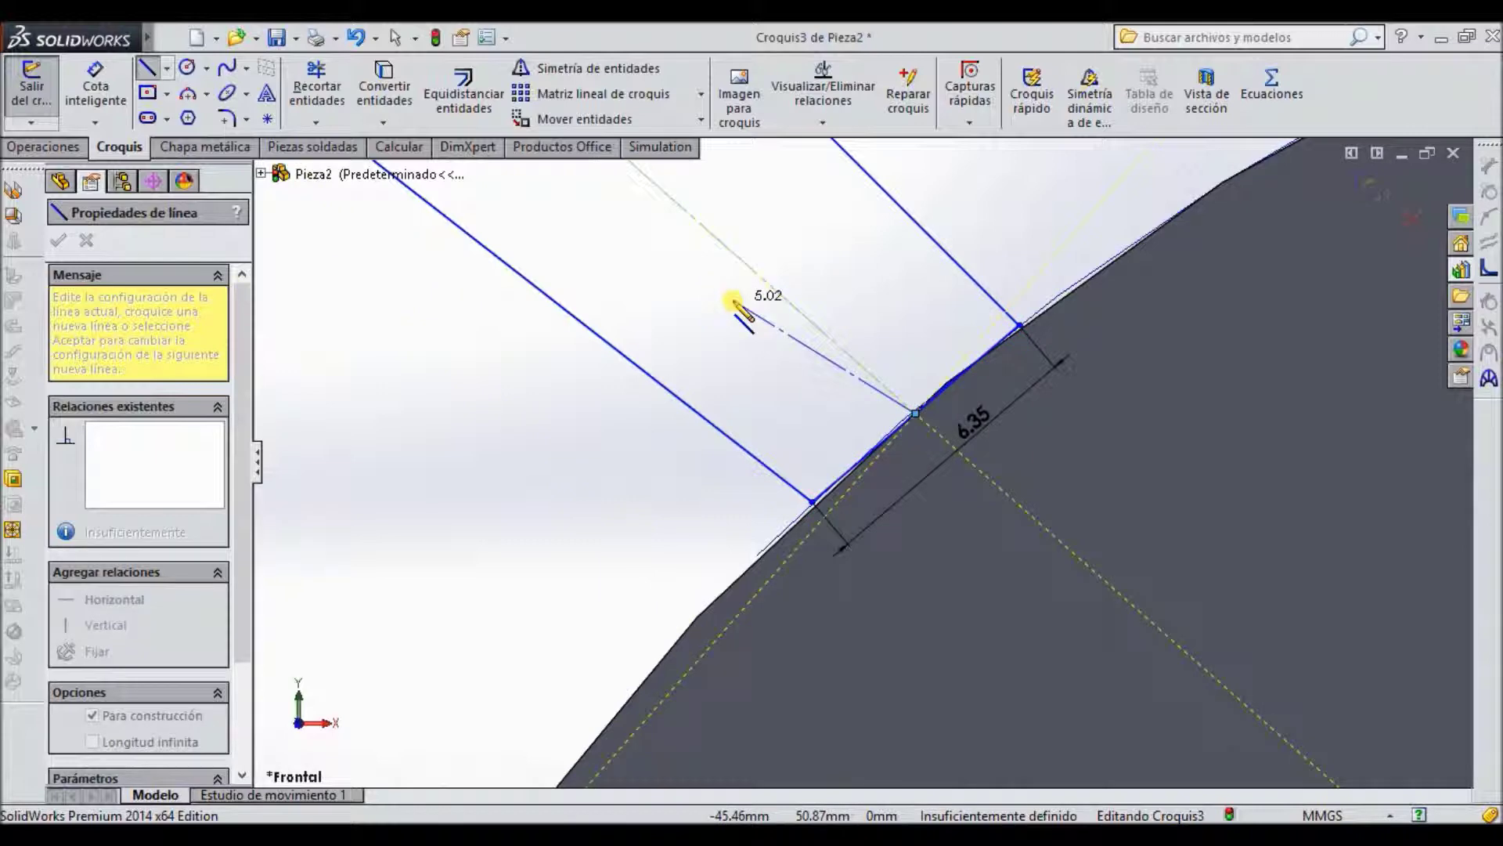
key("Escape")
scroll(732, 301, "up", 3)
scroll(732, 298, "up", 4)
scroll(732, 296, "up", 3)
Step: Dimension the centreline to 5 in (127 mm) long
left_click(96, 86)
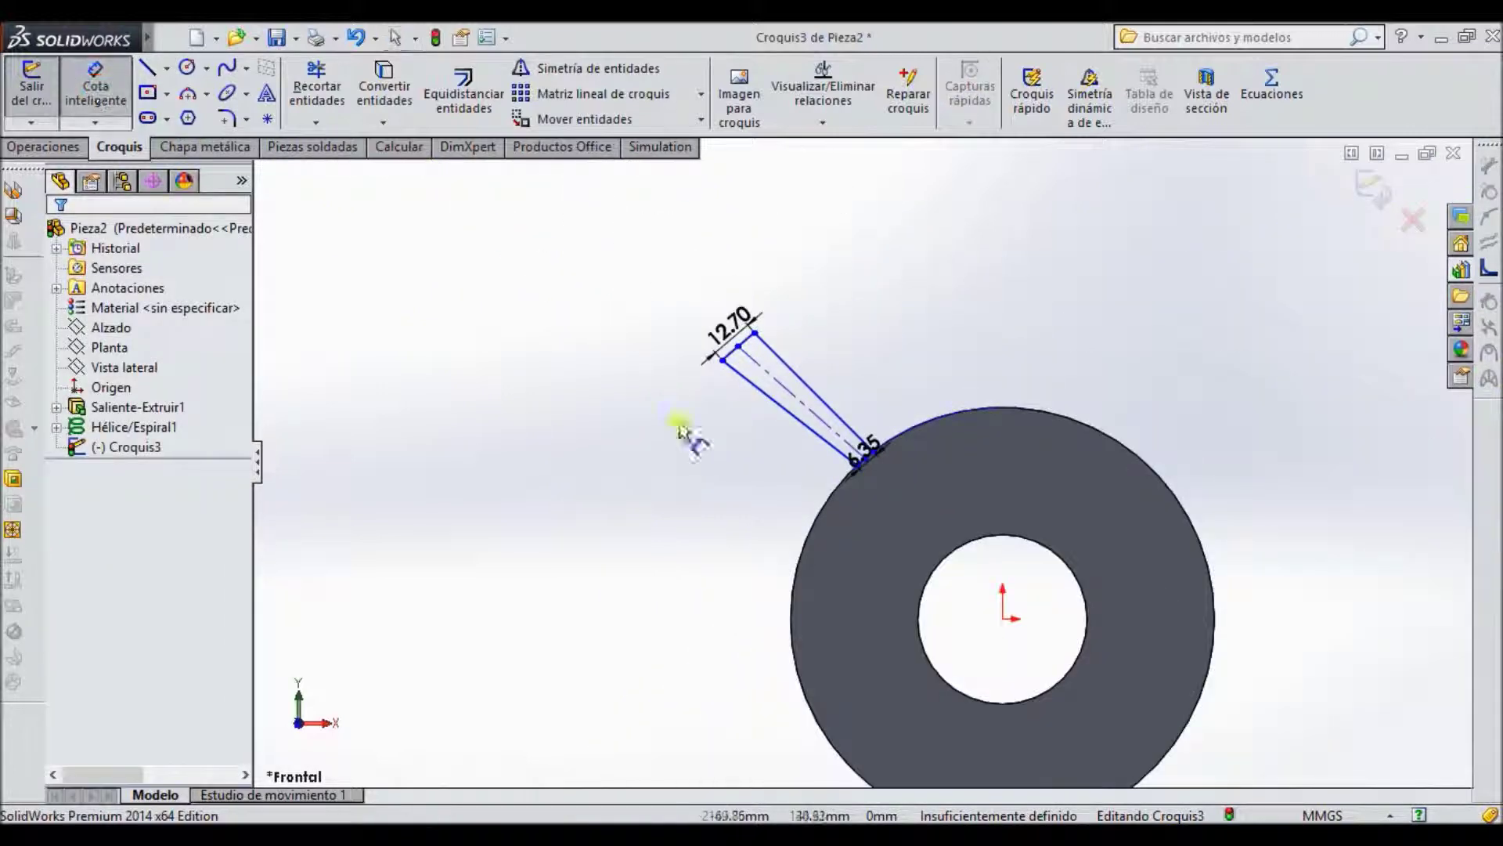
scroll(818, 415, "down", 2)
left_click(804, 417)
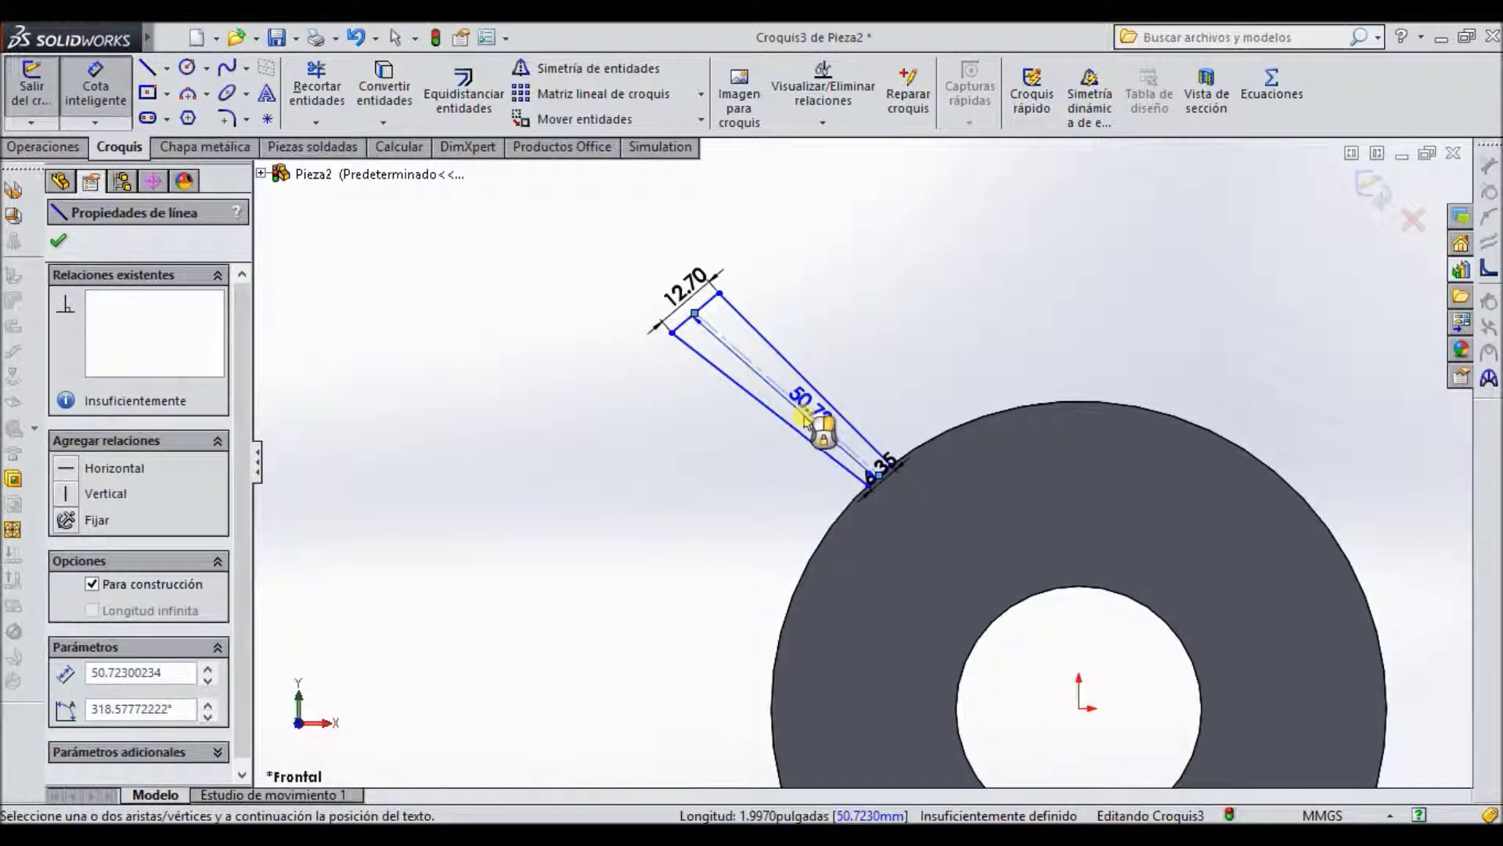
left_click(728, 462)
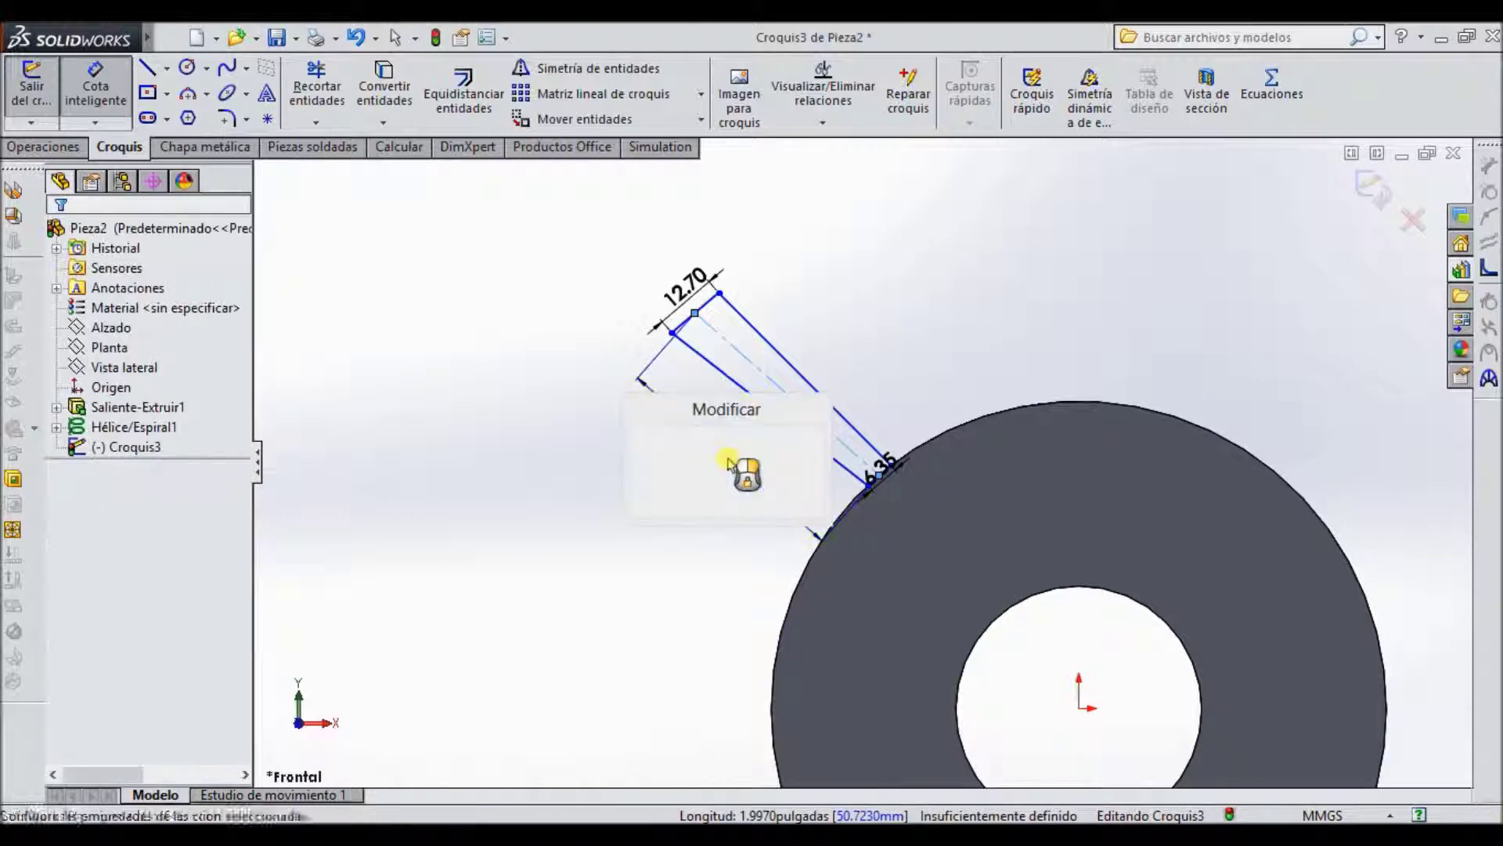
type("5in")
key("Return")
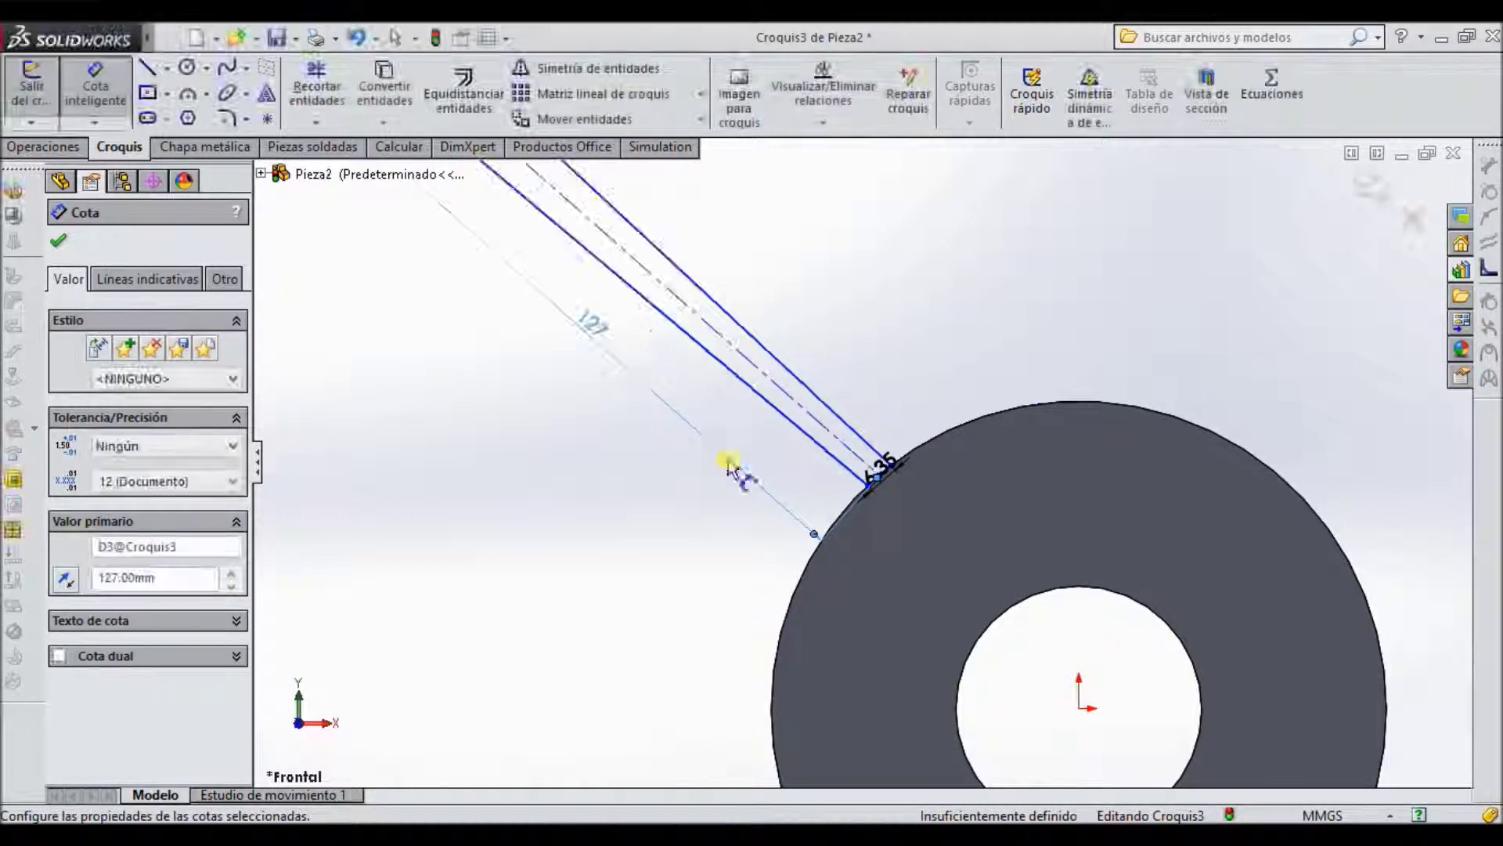
left_click(58, 241)
scroll(783, 470, "up", 3)
mouse_move(946, 496)
middle_mouse_down()
mouse_move(795, 490)
mouse_move(846, 540)
mouse_move(883, 521)
mouse_move(744, 611)
mouse_move(922, 383)
mouse_move(940, 624)
mouse_move(928, 423)
middle_mouse_up()
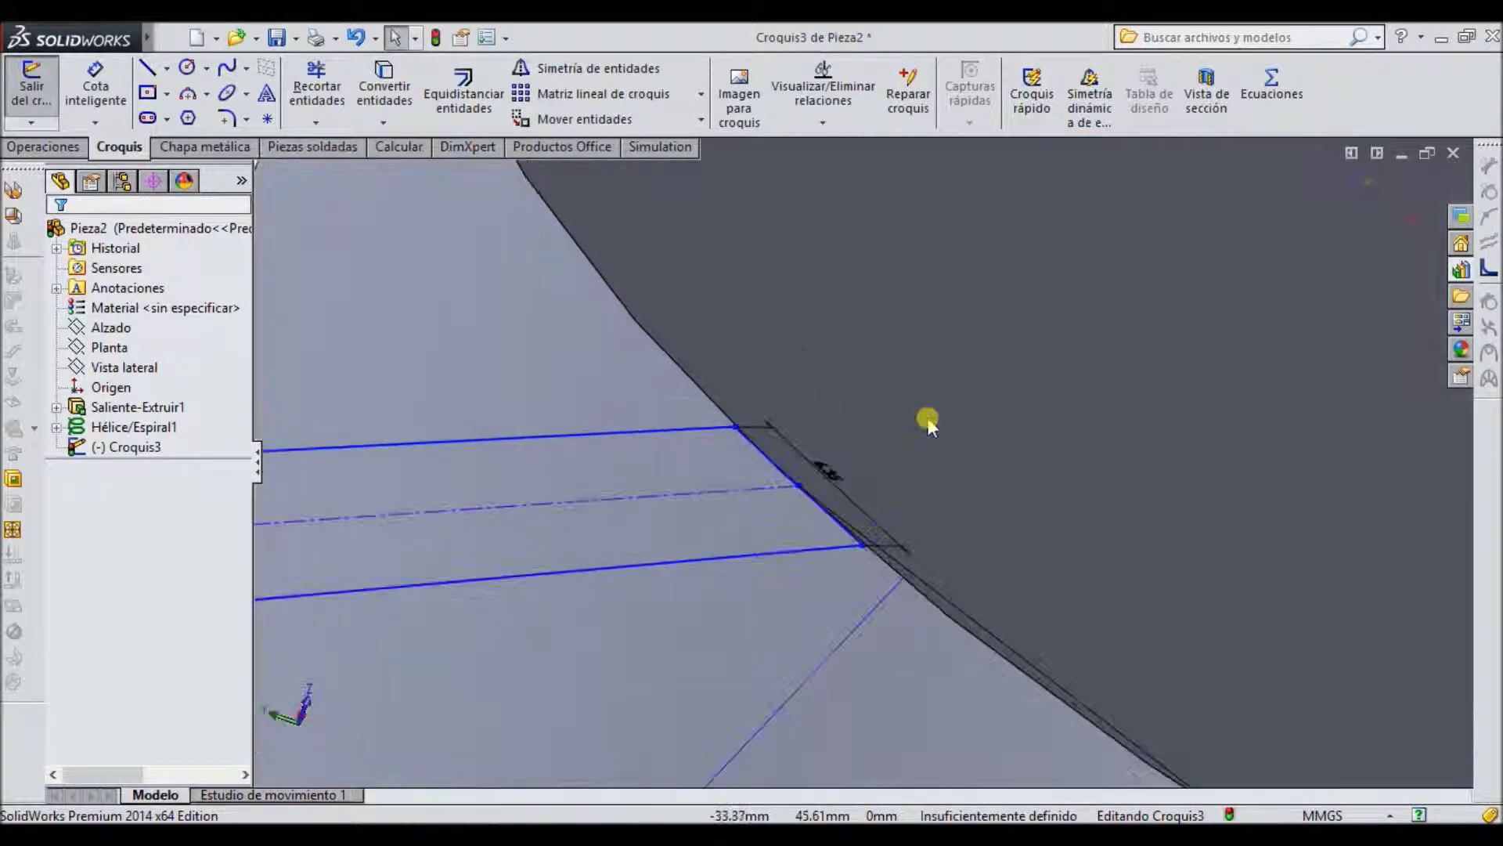
Step: Make the profile's corner point coincident with the hub's outer edge
left_click(859, 552)
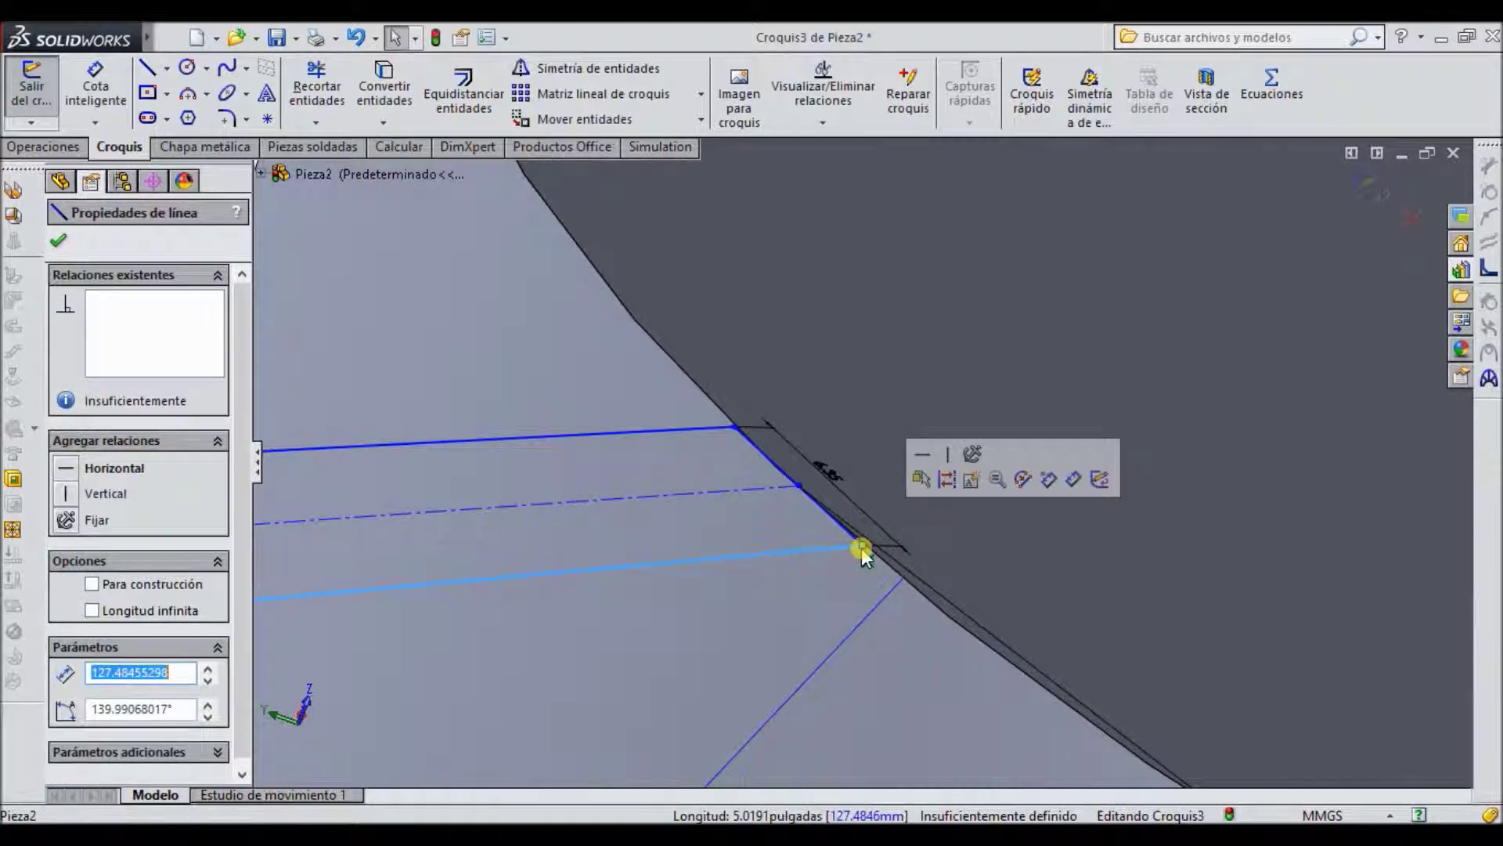
left_click(879, 577)
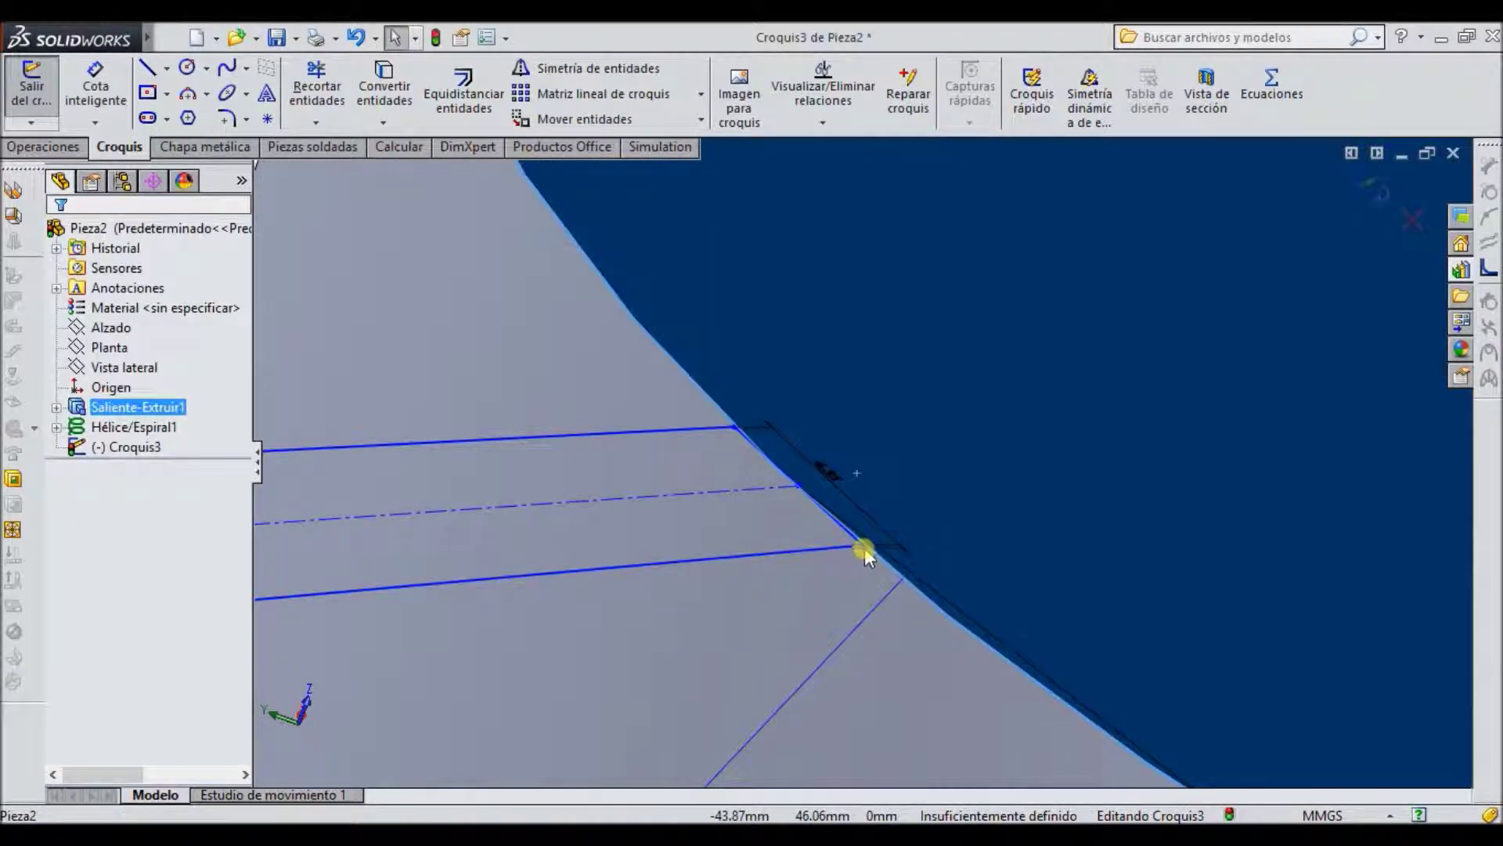
left_click(863, 548)
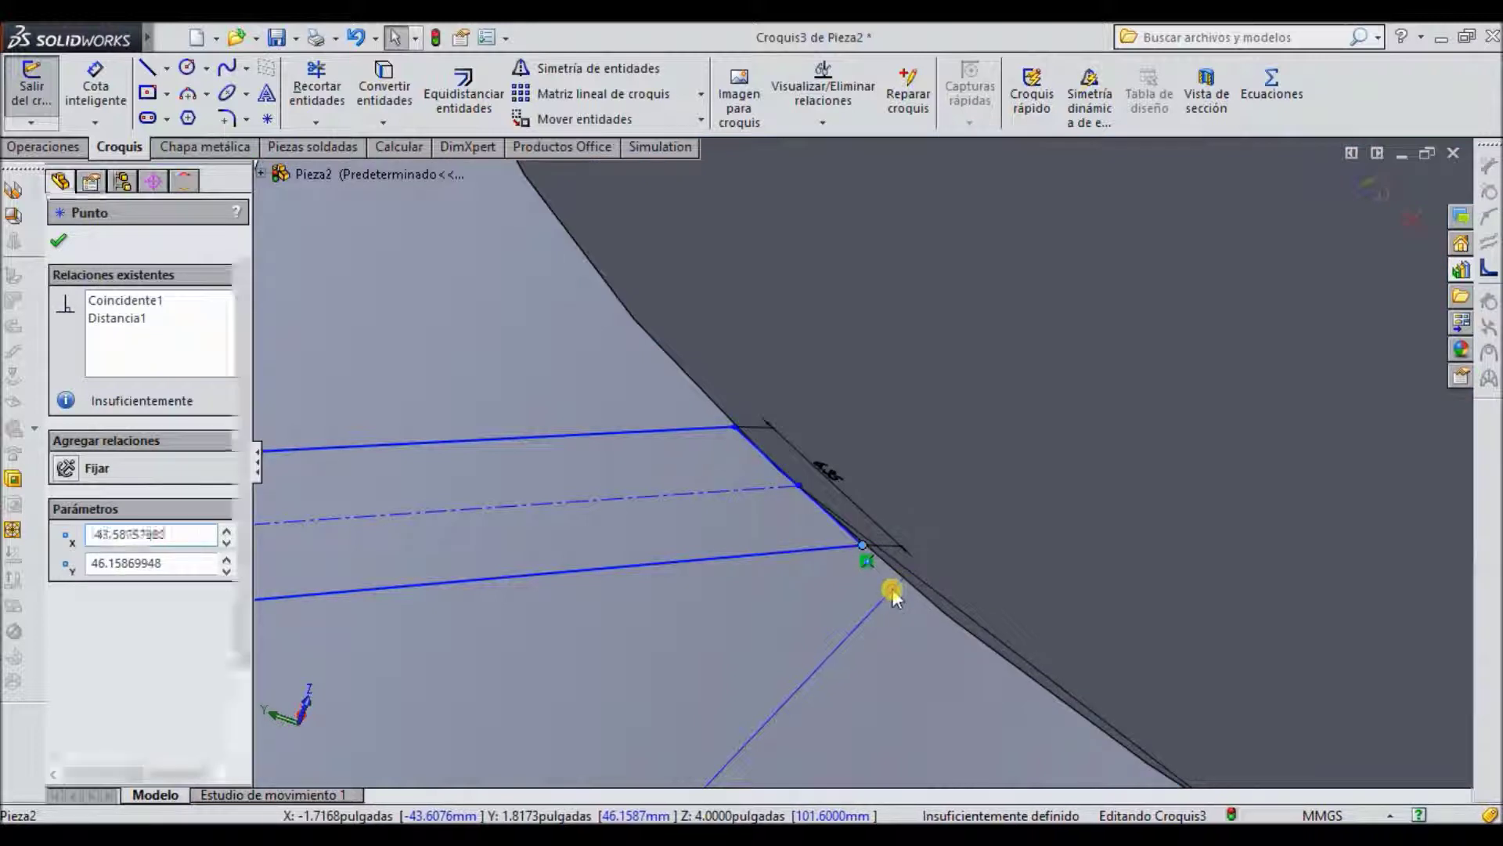
left_click(893, 593, "ctrl")
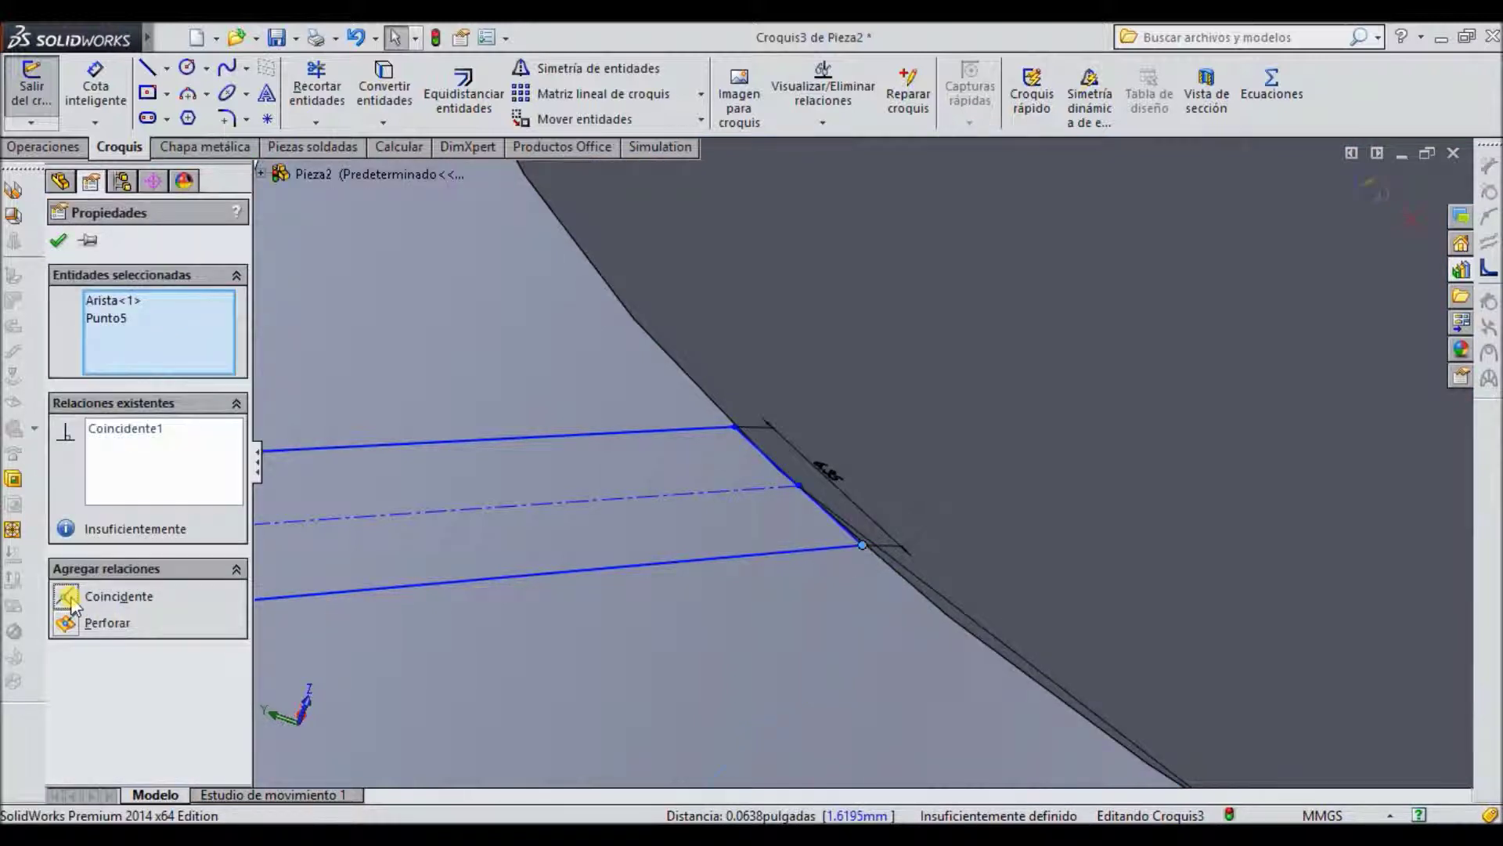
left_click(60, 243)
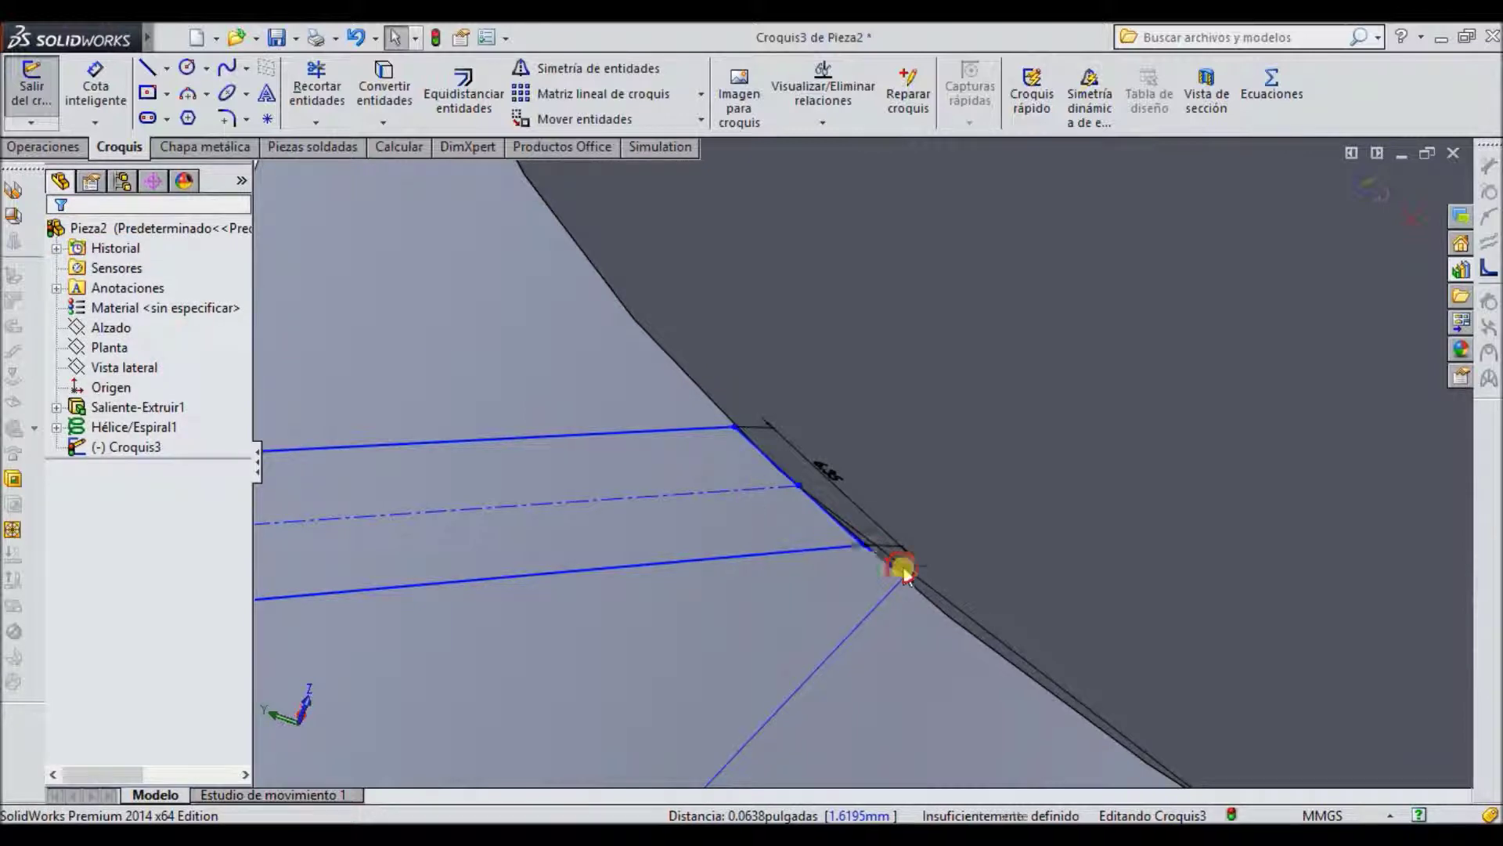
Step: Reorient to a straight-on front view of the blade sketch
left_click(875, 548)
scroll(865, 536, "up", 1)
scroll(859, 525, "up", 2)
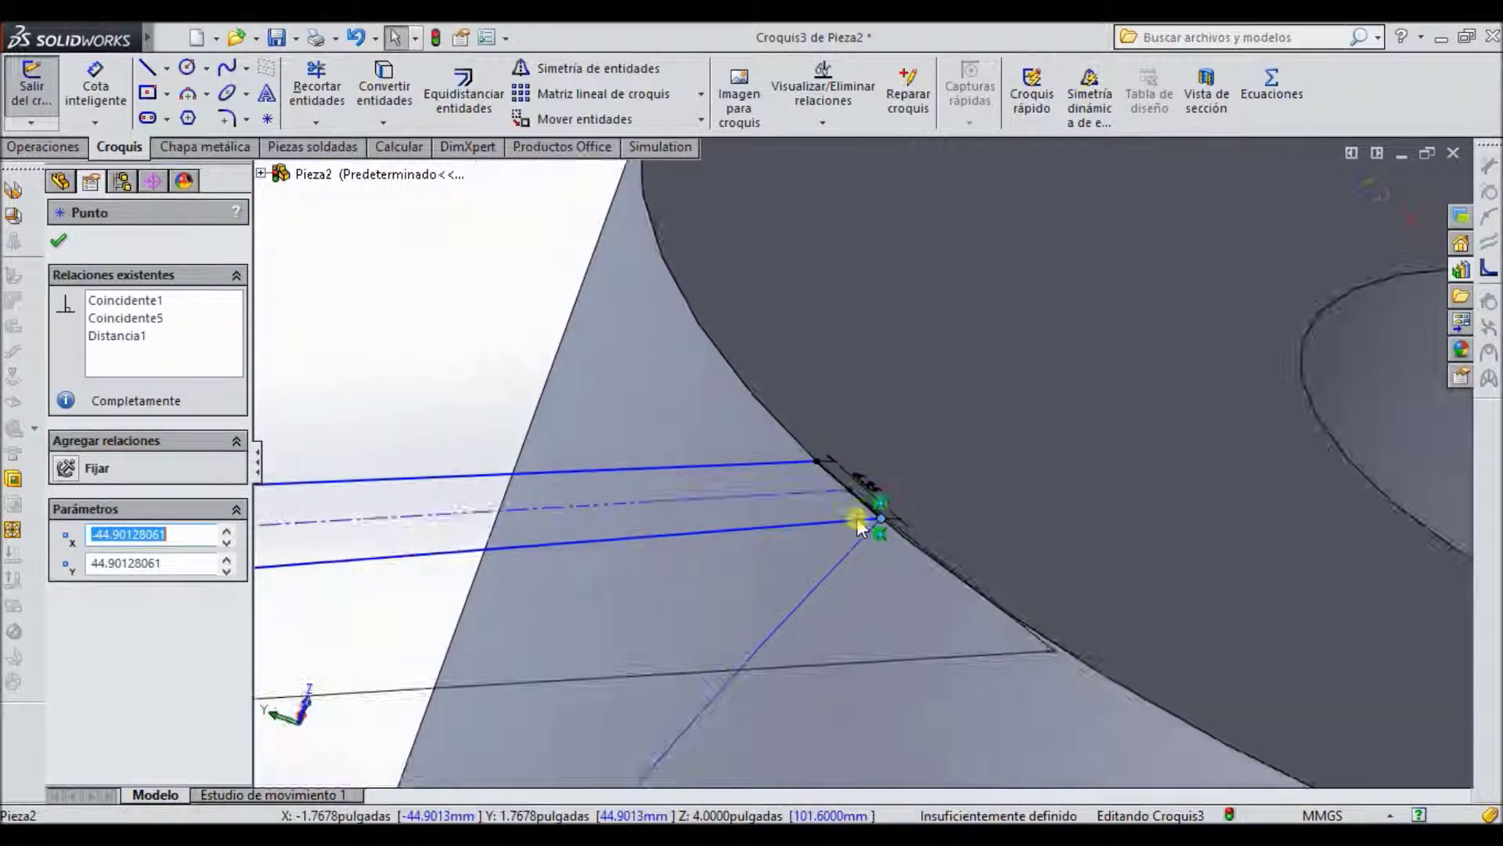
key("f")
key("space")
key("Escape")
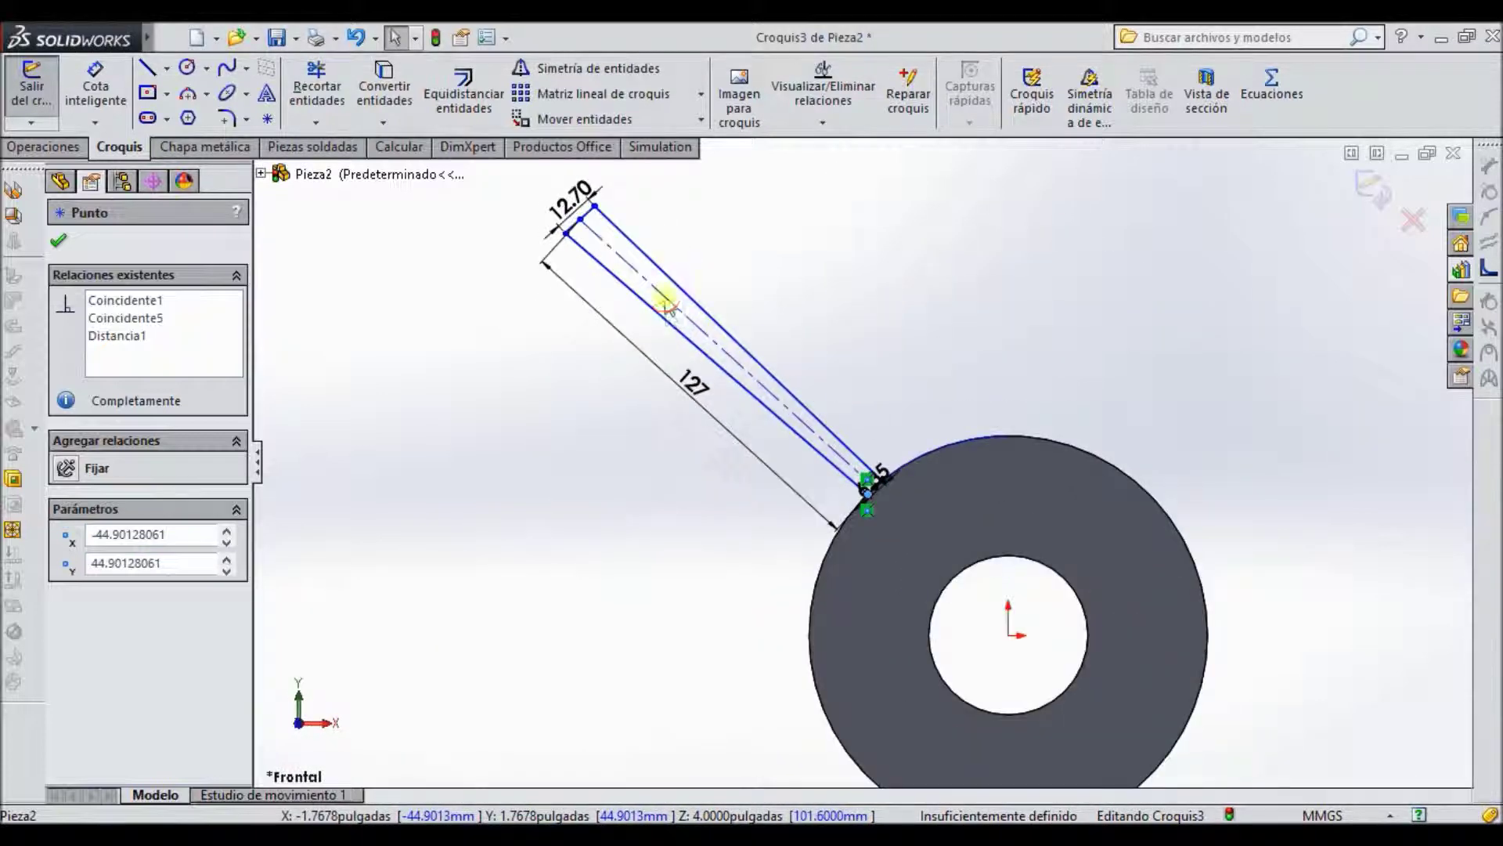
Step: Make the construction centreline coincident with the part origin and exit the sketch
left_click(666, 306)
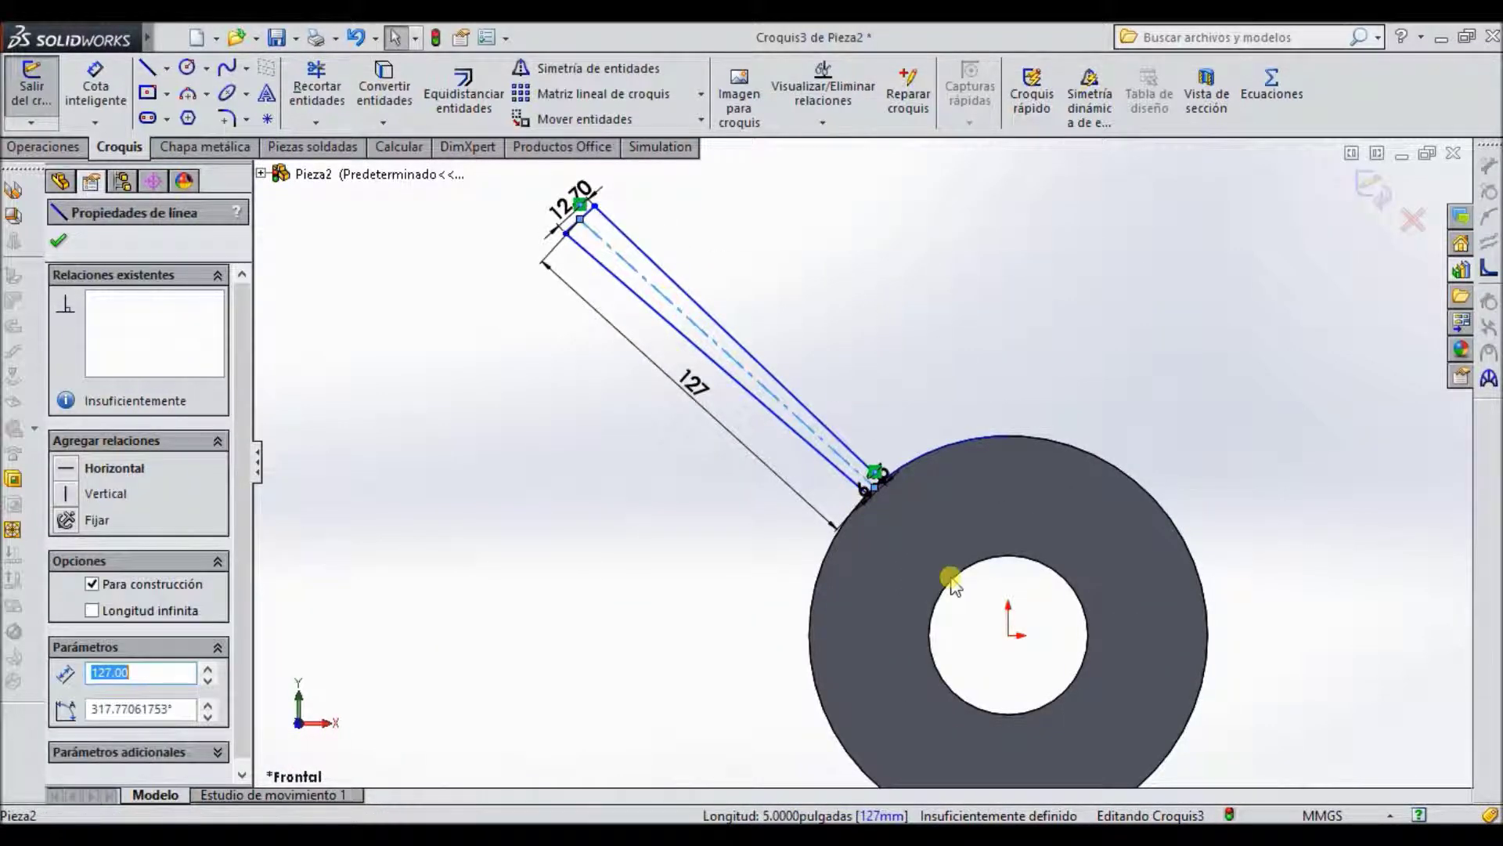
left_click(1010, 634, "ctrl")
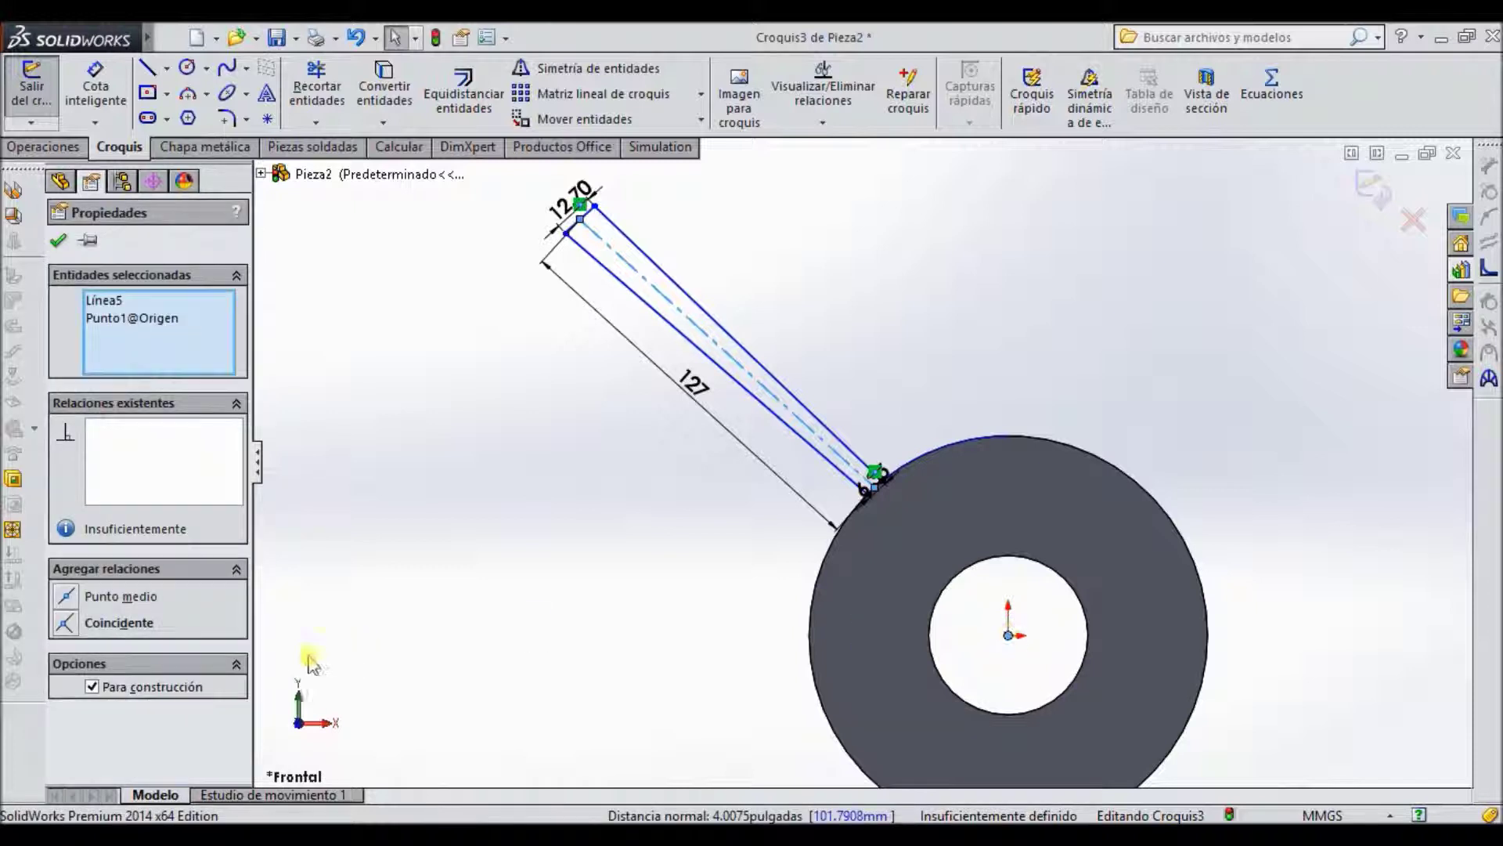
left_click(68, 622)
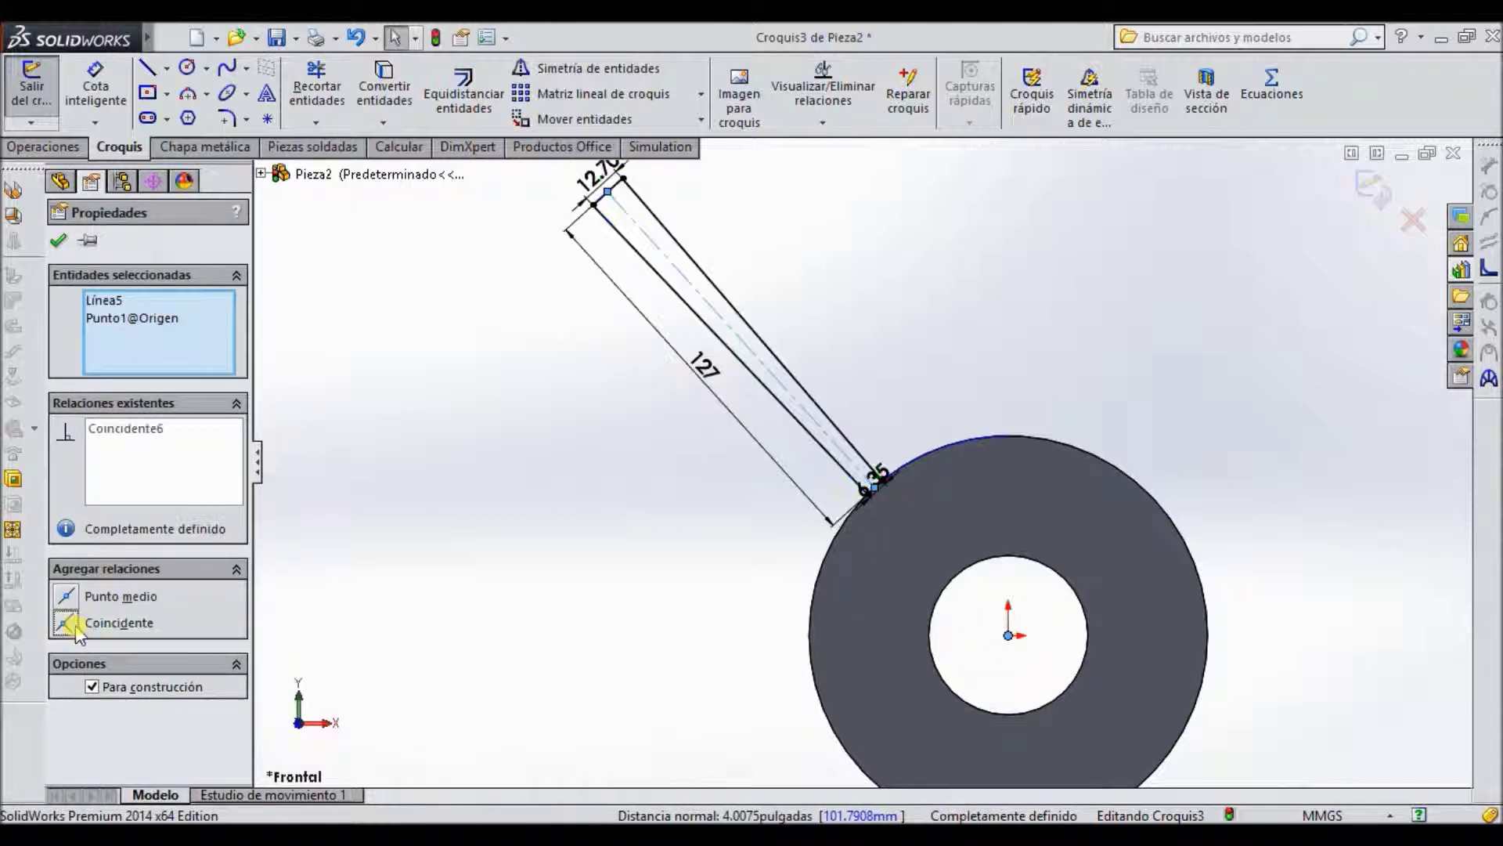
left_click(64, 245)
scroll(864, 465, "up", 3)
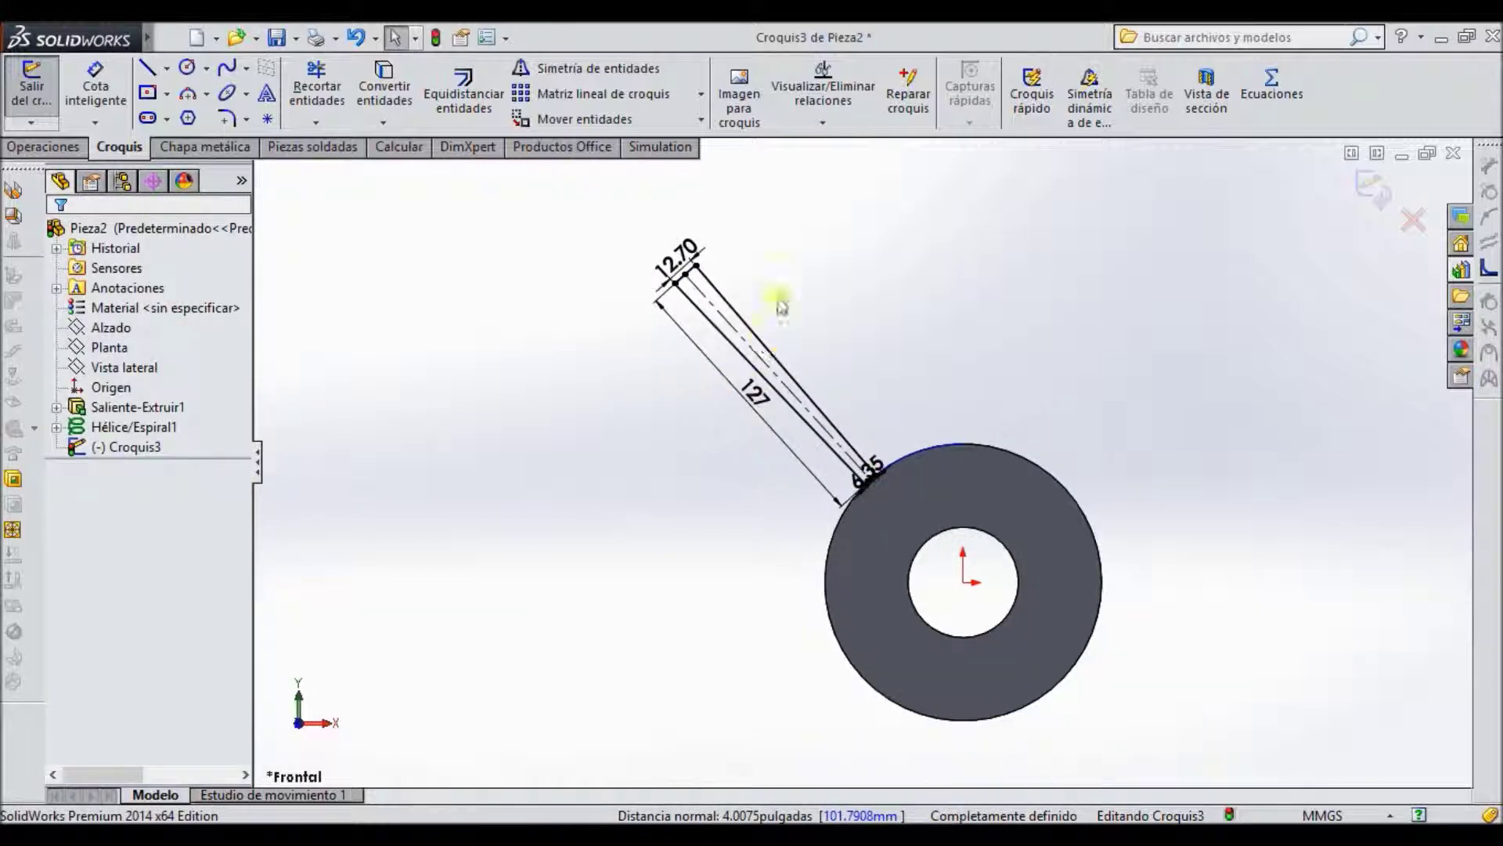
left_click(32, 86)
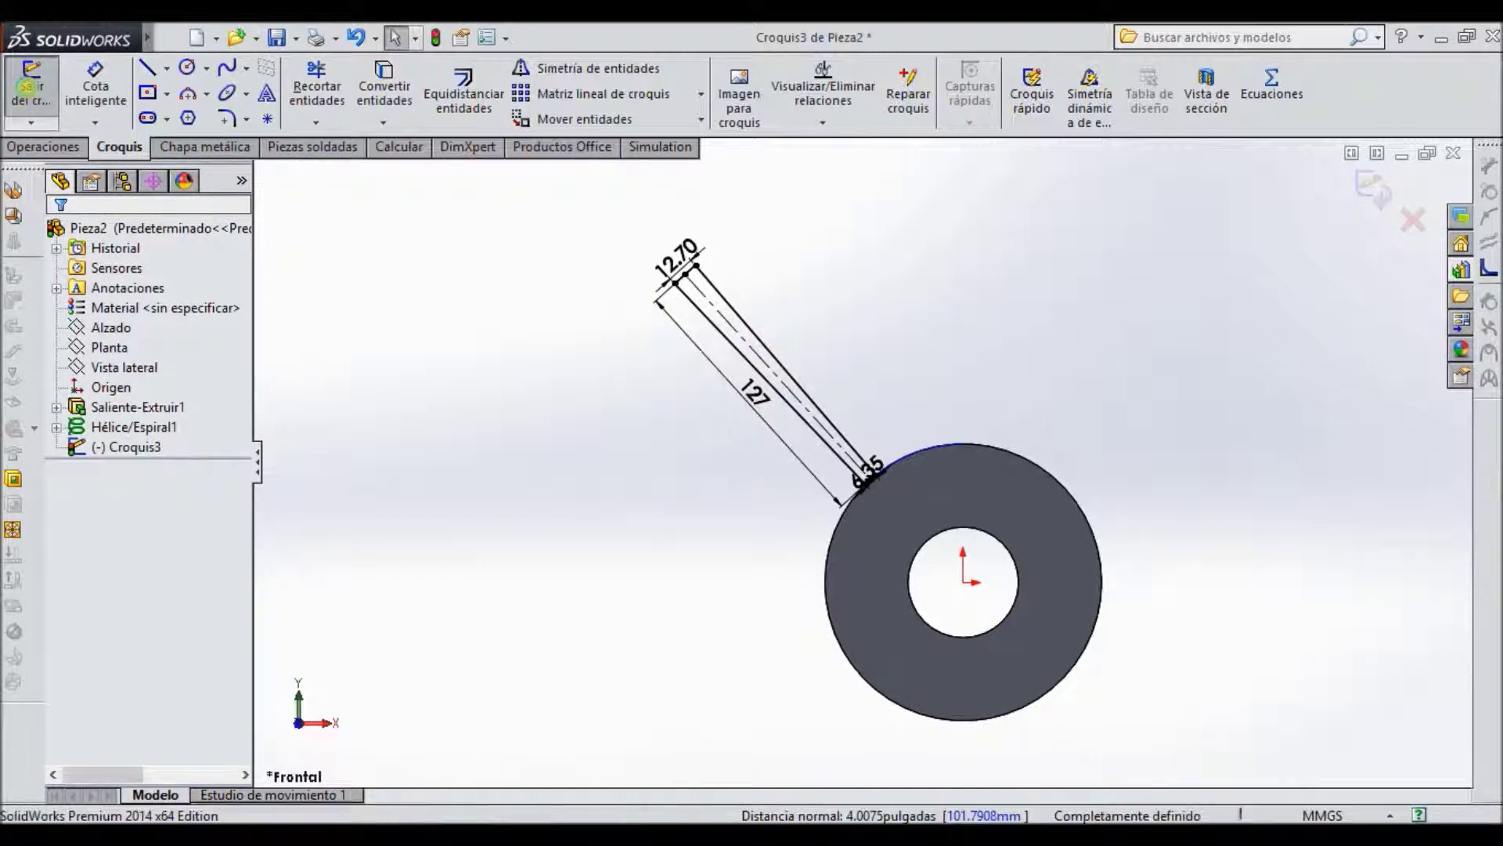
Step: Sweep the Croquis3 blade profile along Hélice/Espiral1, creating the first blade Barrer1
left_click(45, 149)
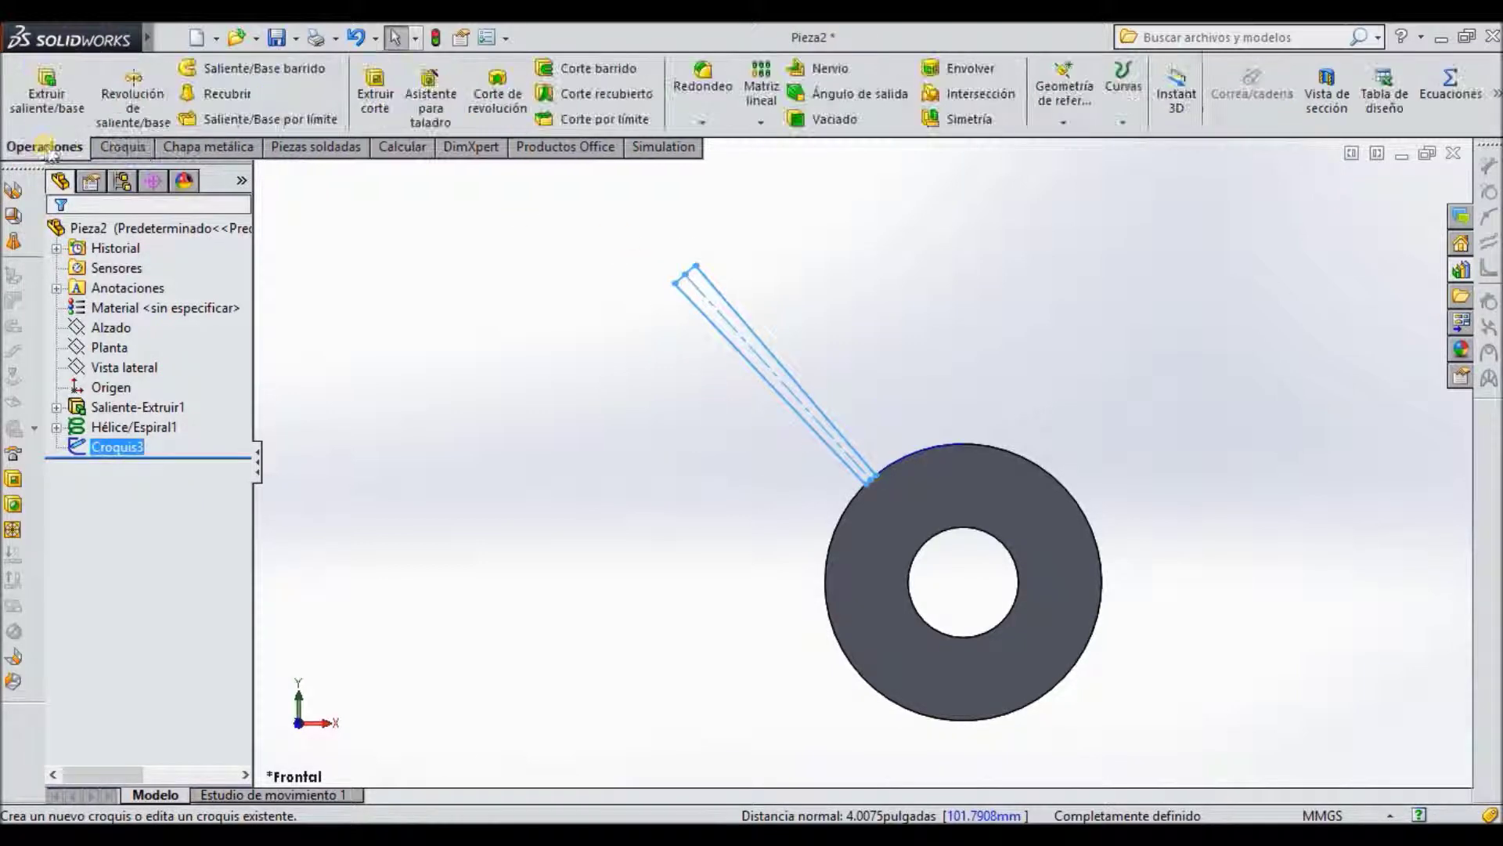
left_click(224, 76)
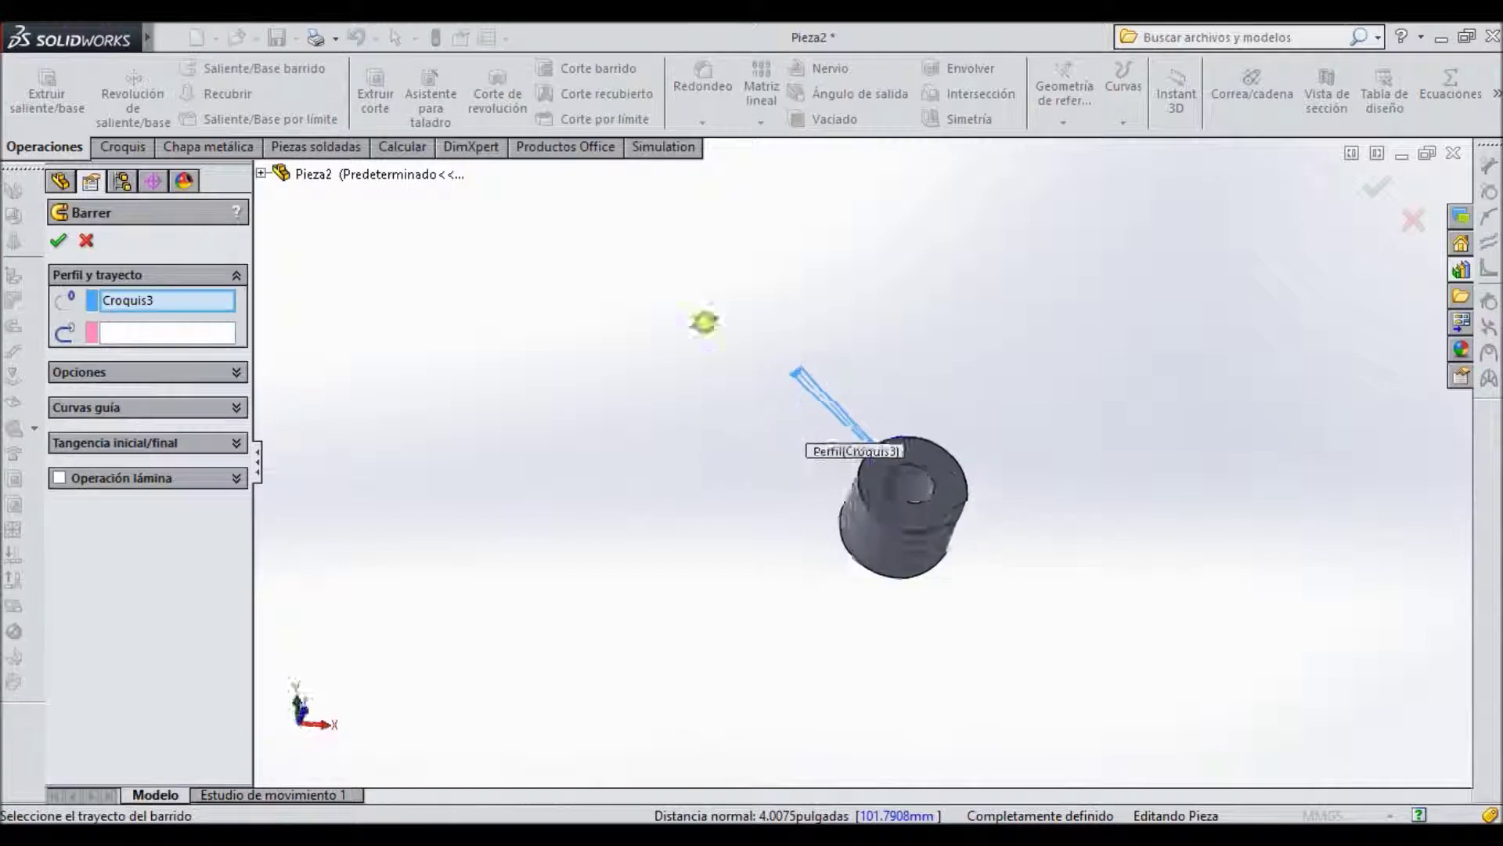
middle_click_drag(879, 277, 884, 309)
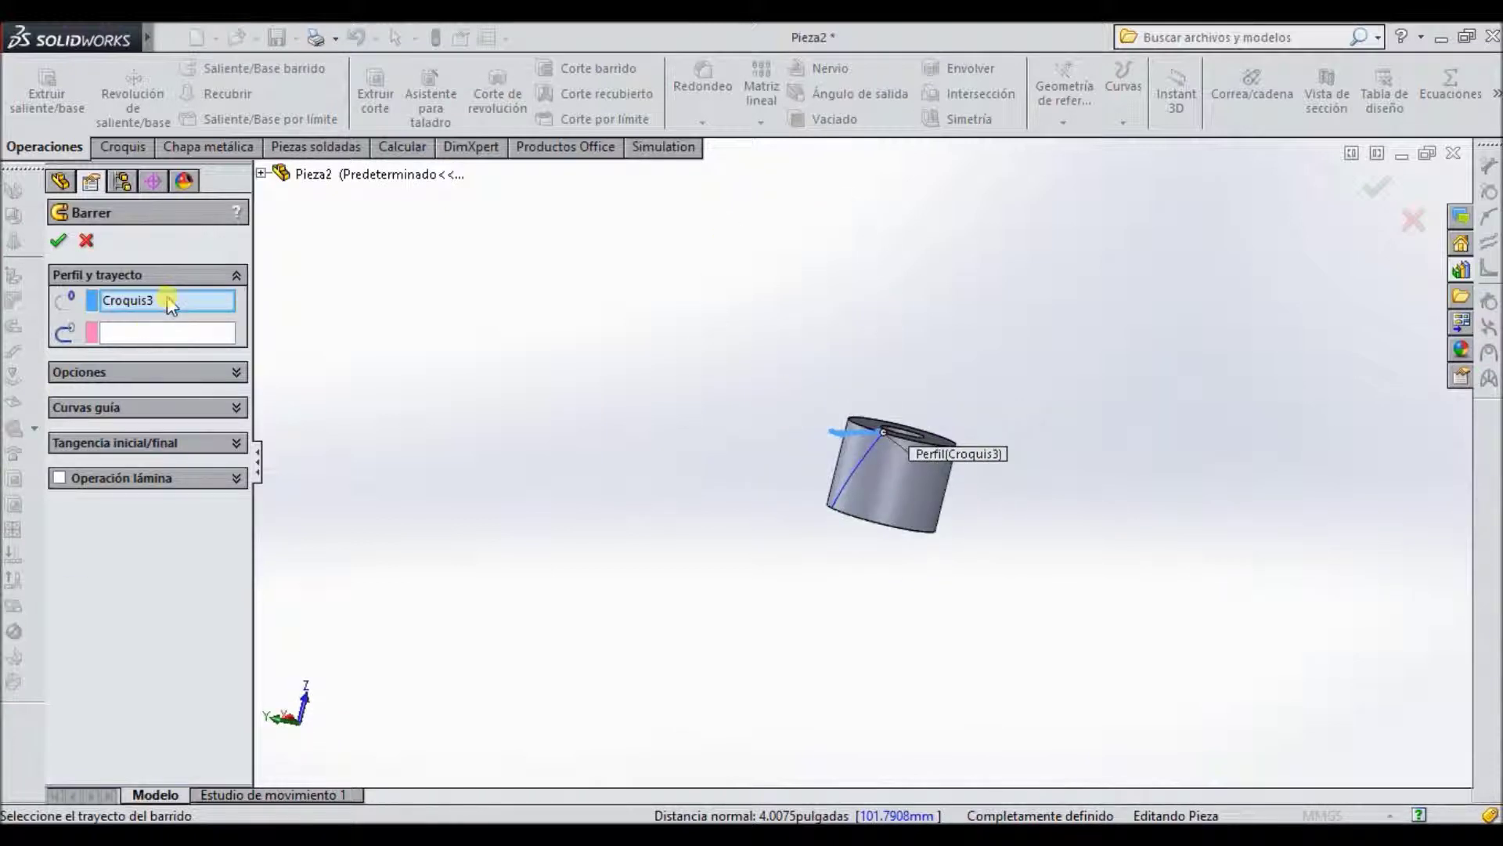
scroll(735, 465, "down", 2)
scroll(923, 479, "down", 3)
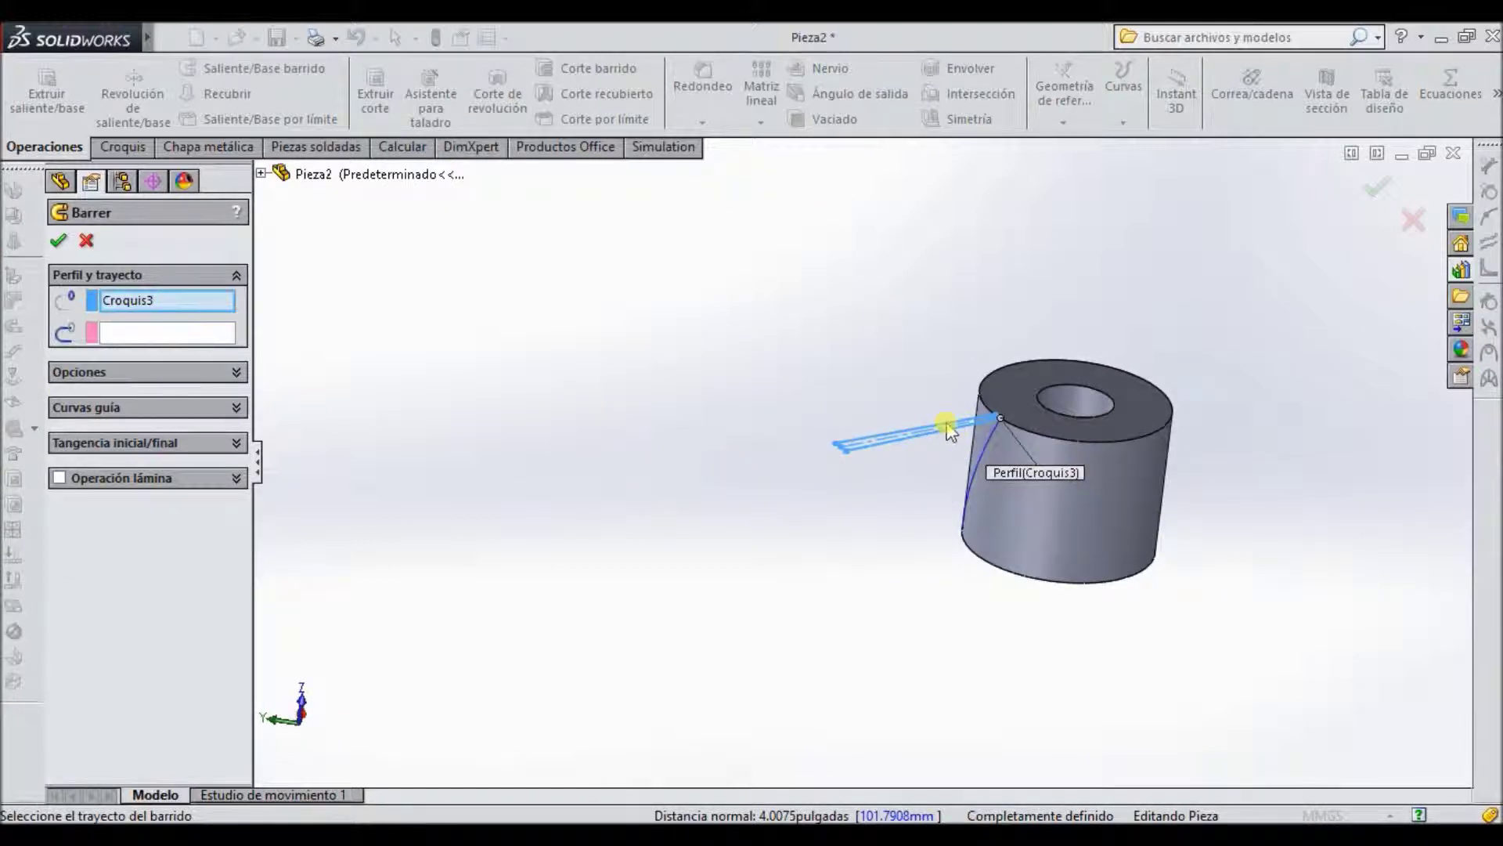
left_click(151, 336)
scroll(1000, 463, "down", 2)
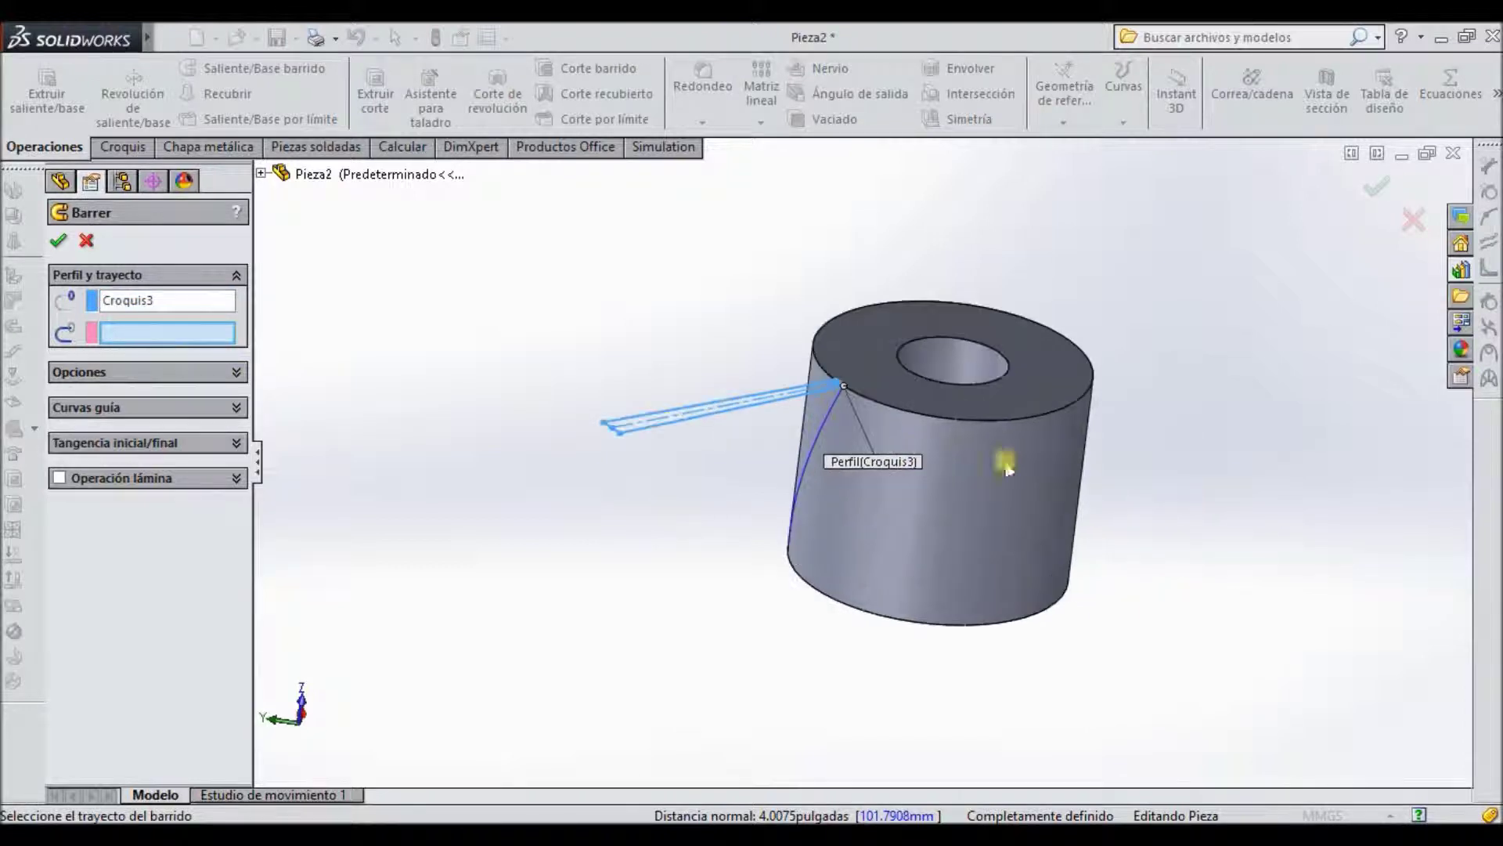
scroll(845, 419, "down", 2)
left_click(788, 391)
mouse_move(796, 396)
middle_mouse_down()
mouse_move(974, 523)
mouse_move(955, 499)
middle_mouse_up()
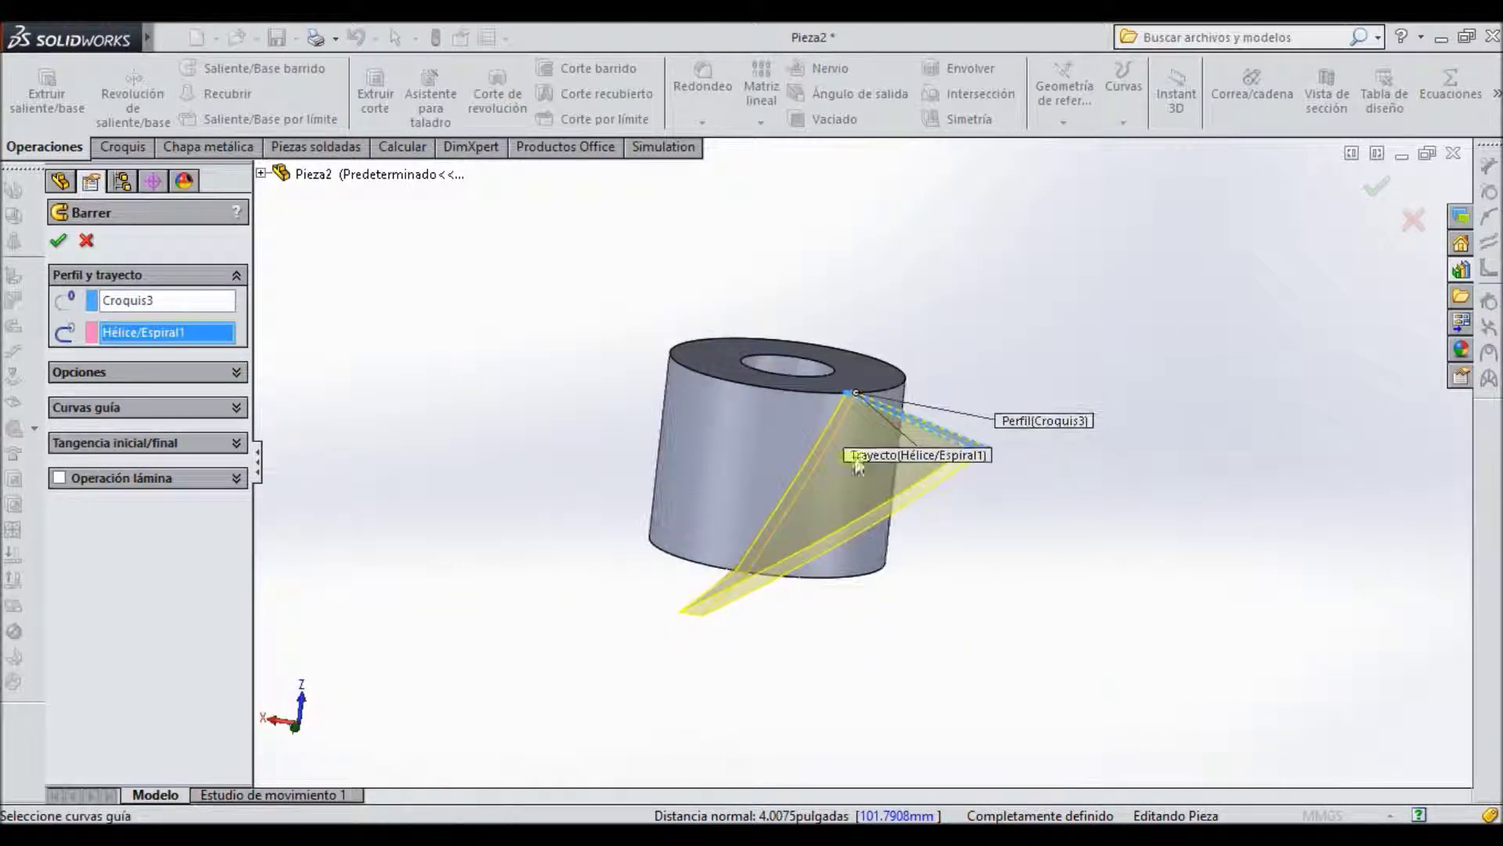
left_click(55, 243)
mouse_move(627, 322)
middle_mouse_down()
mouse_move(814, 464)
mouse_move(765, 480)
mouse_move(755, 392)
mouse_move(742, 430)
mouse_move(842, 321)
middle_mouse_up()
left_click(760, 122)
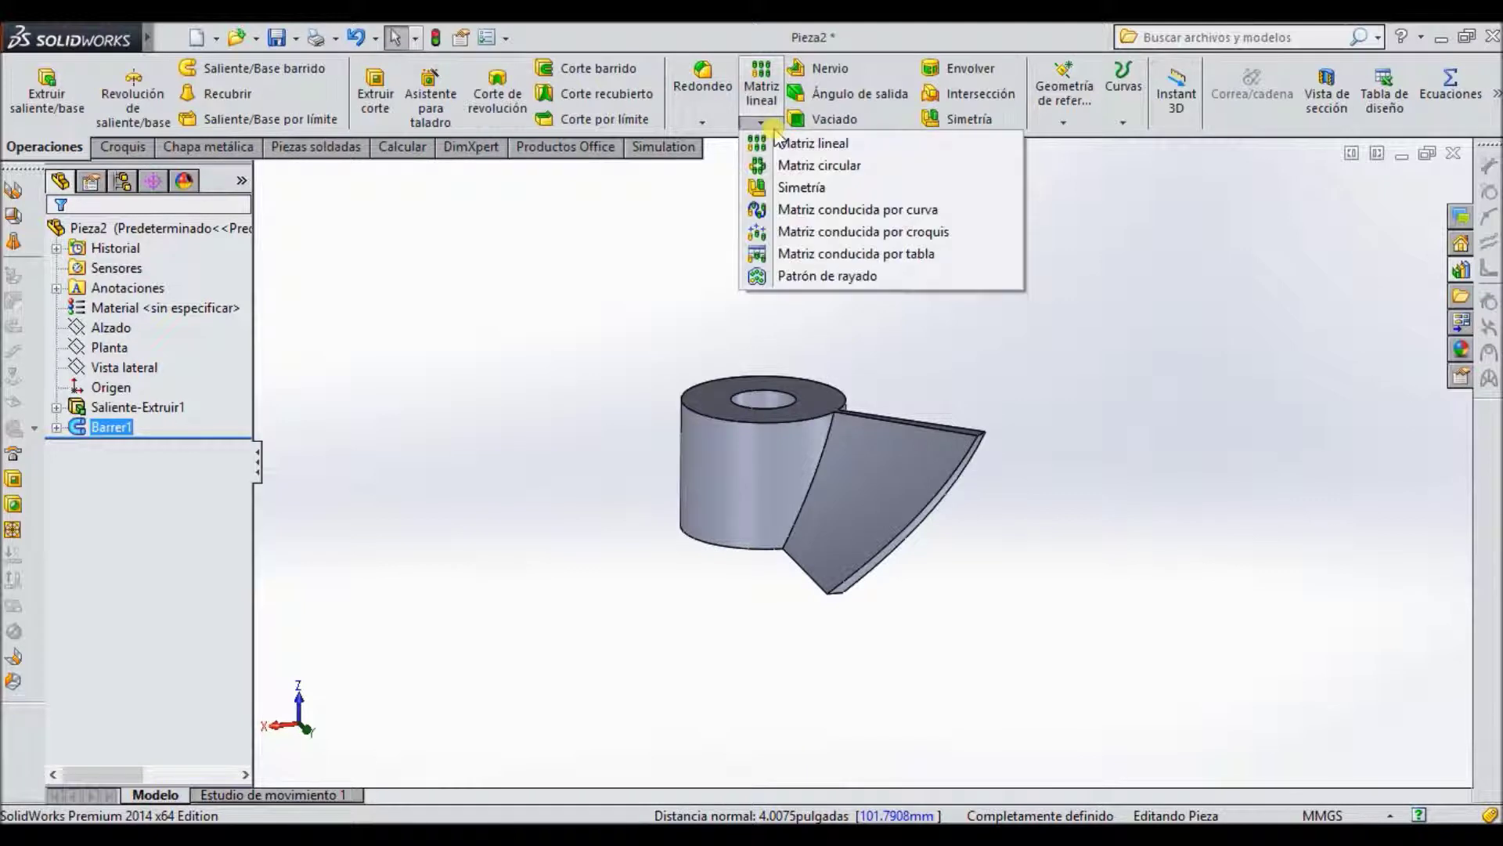
Step: Circularly pattern Barrer1 into 8 instances over 360° about the hub's top circular edge
left_click(786, 169)
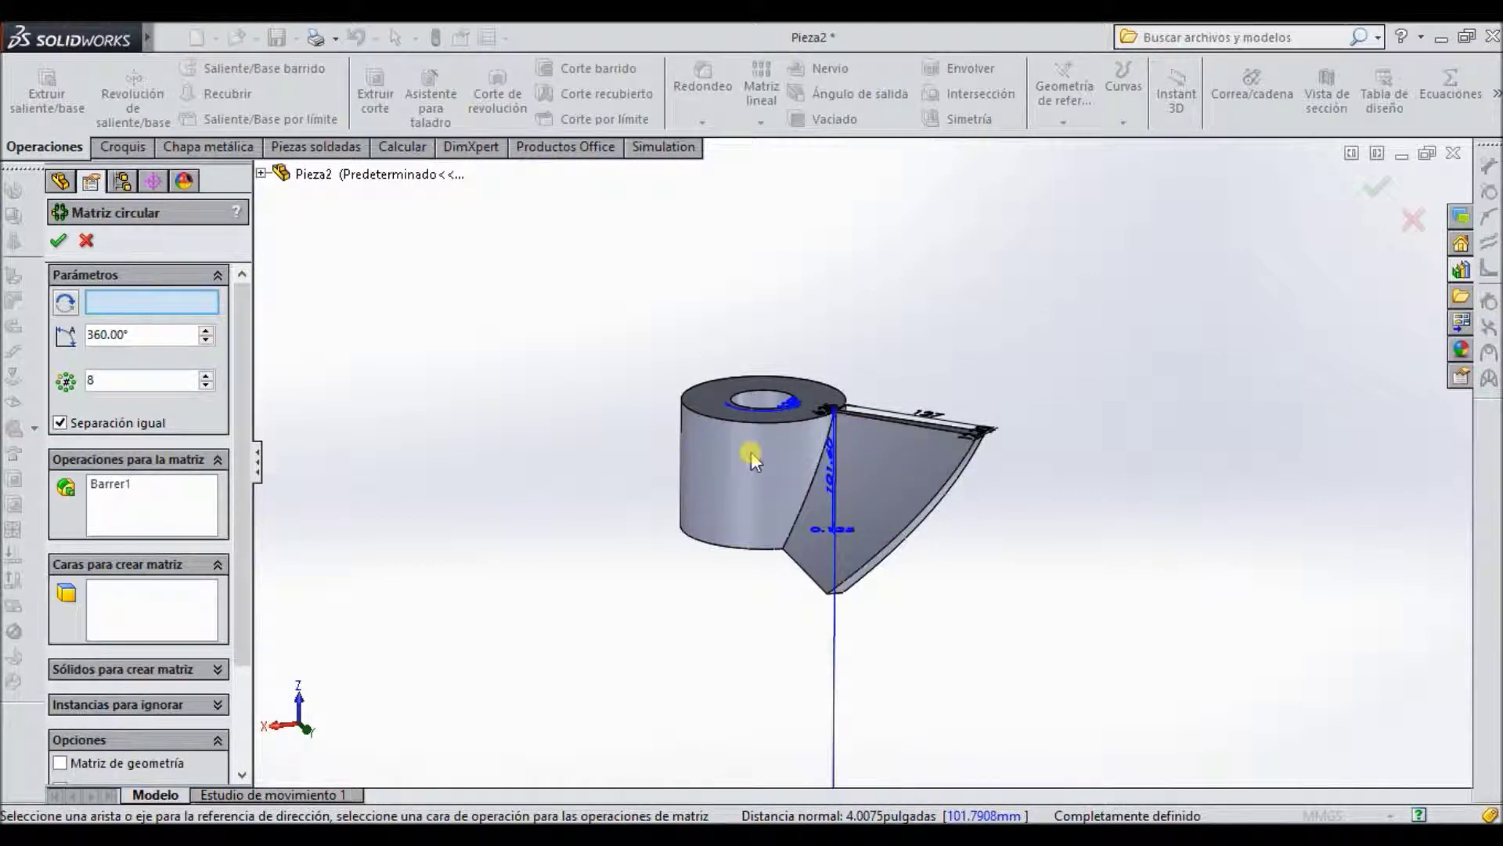
left_click(736, 429)
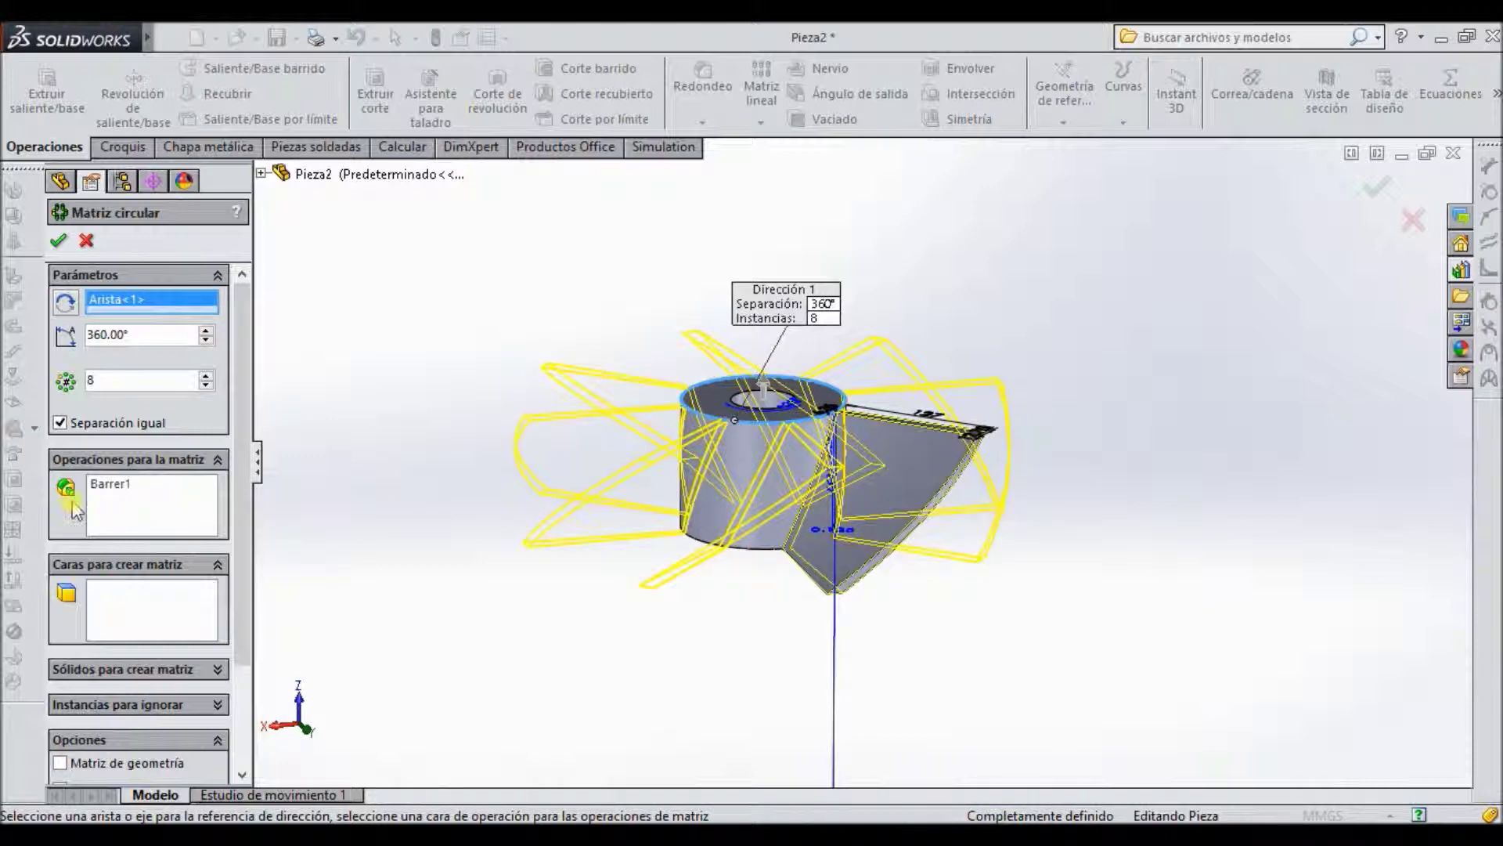
middle_click_drag(824, 374, 822, 486)
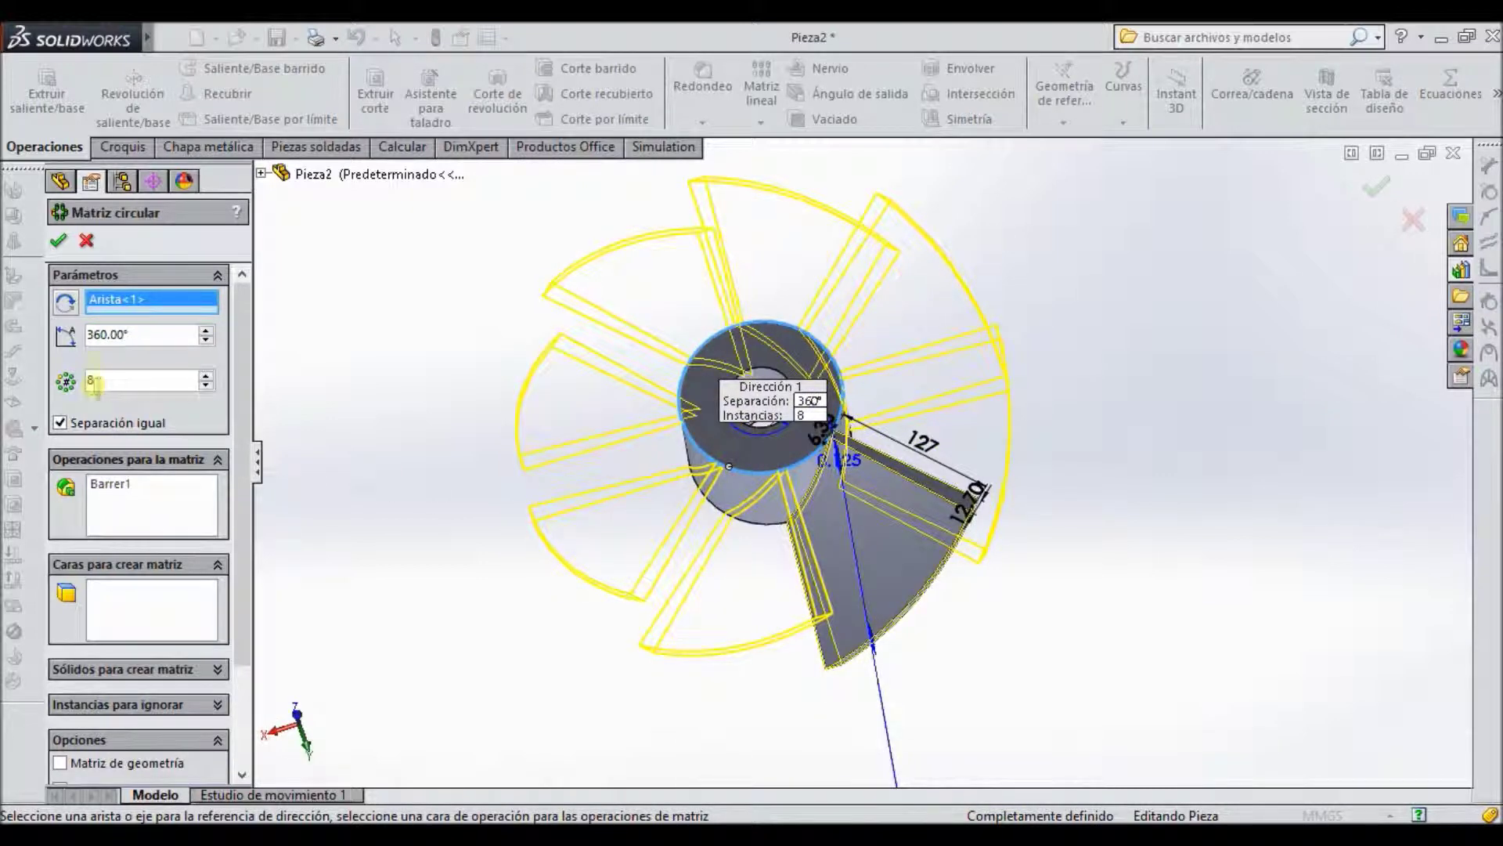
left_click(59, 242)
left_click(387, 301)
key("space")
left_click(697, 426)
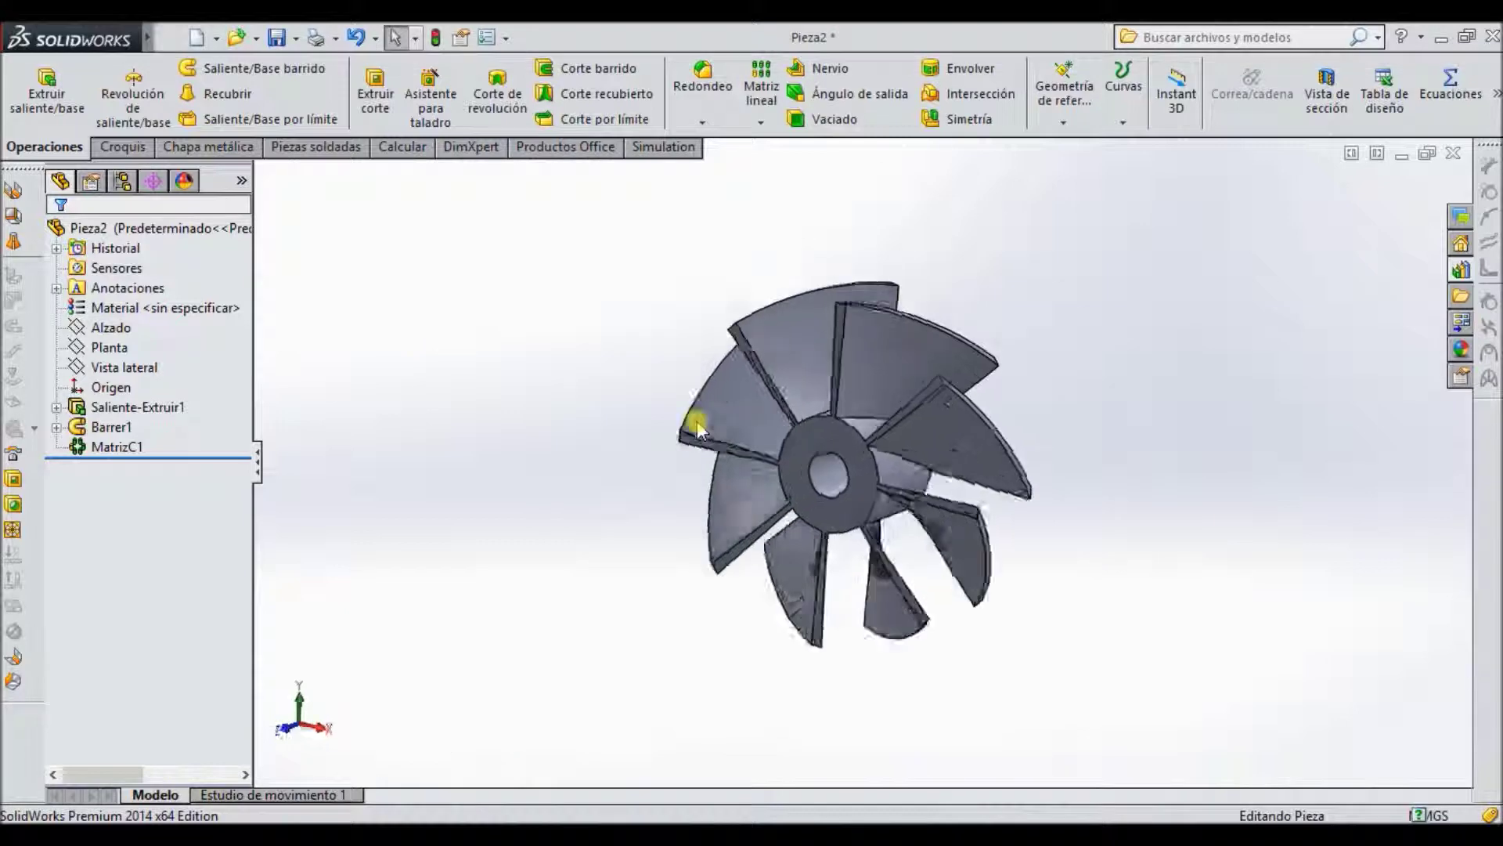
Step: Save the impeller as the part file 'helice de aspas planas' (*.sldprt)
mouse_move(920, 452)
middle_mouse_down()
mouse_move(1009, 505)
mouse_move(906, 608)
middle_mouse_up()
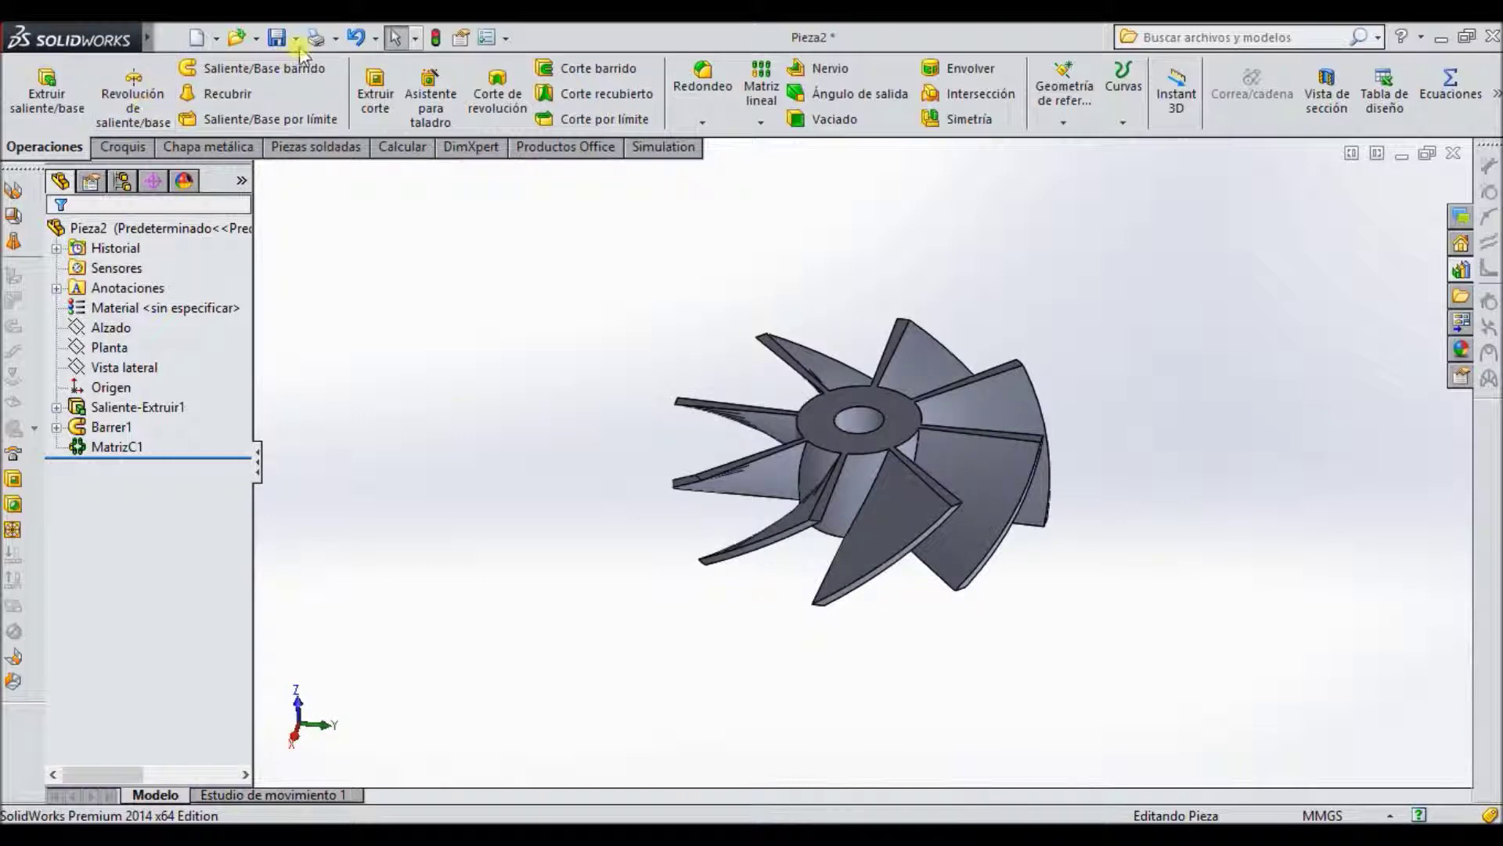
left_click(274, 36)
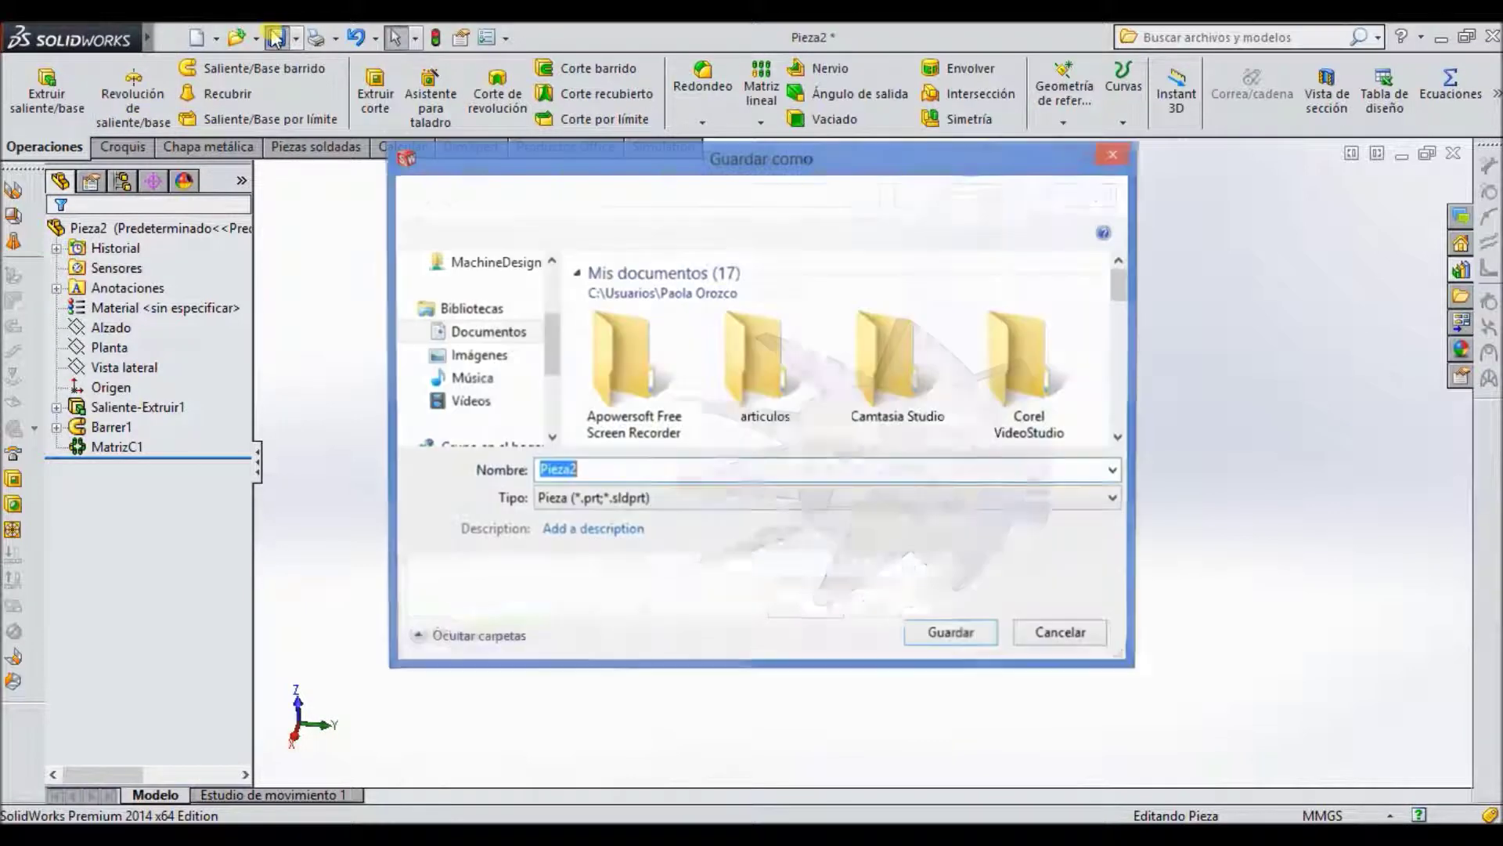
type("heli")
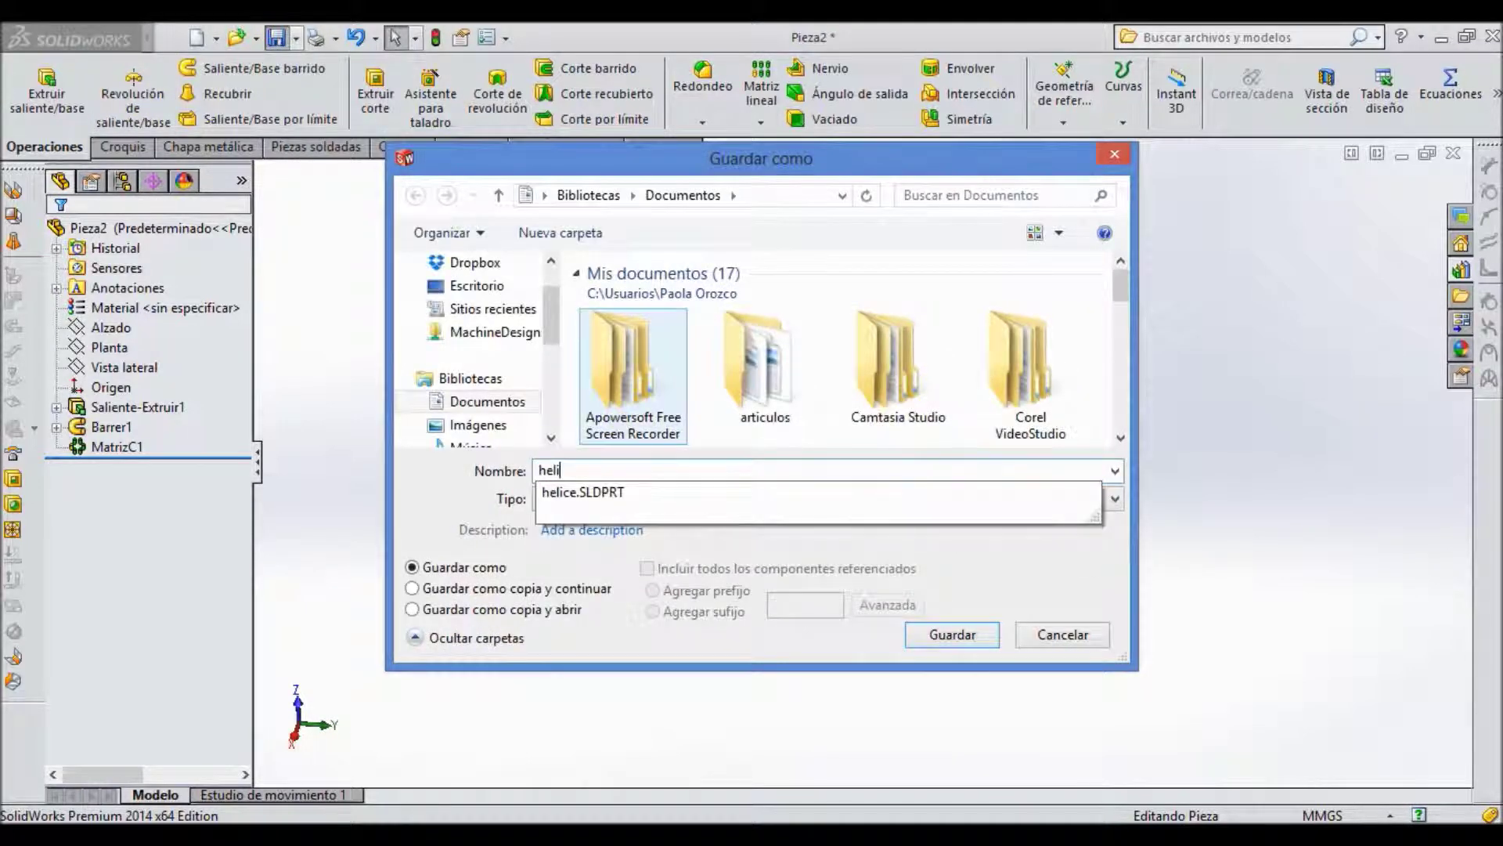
type("ce de aspas planas")
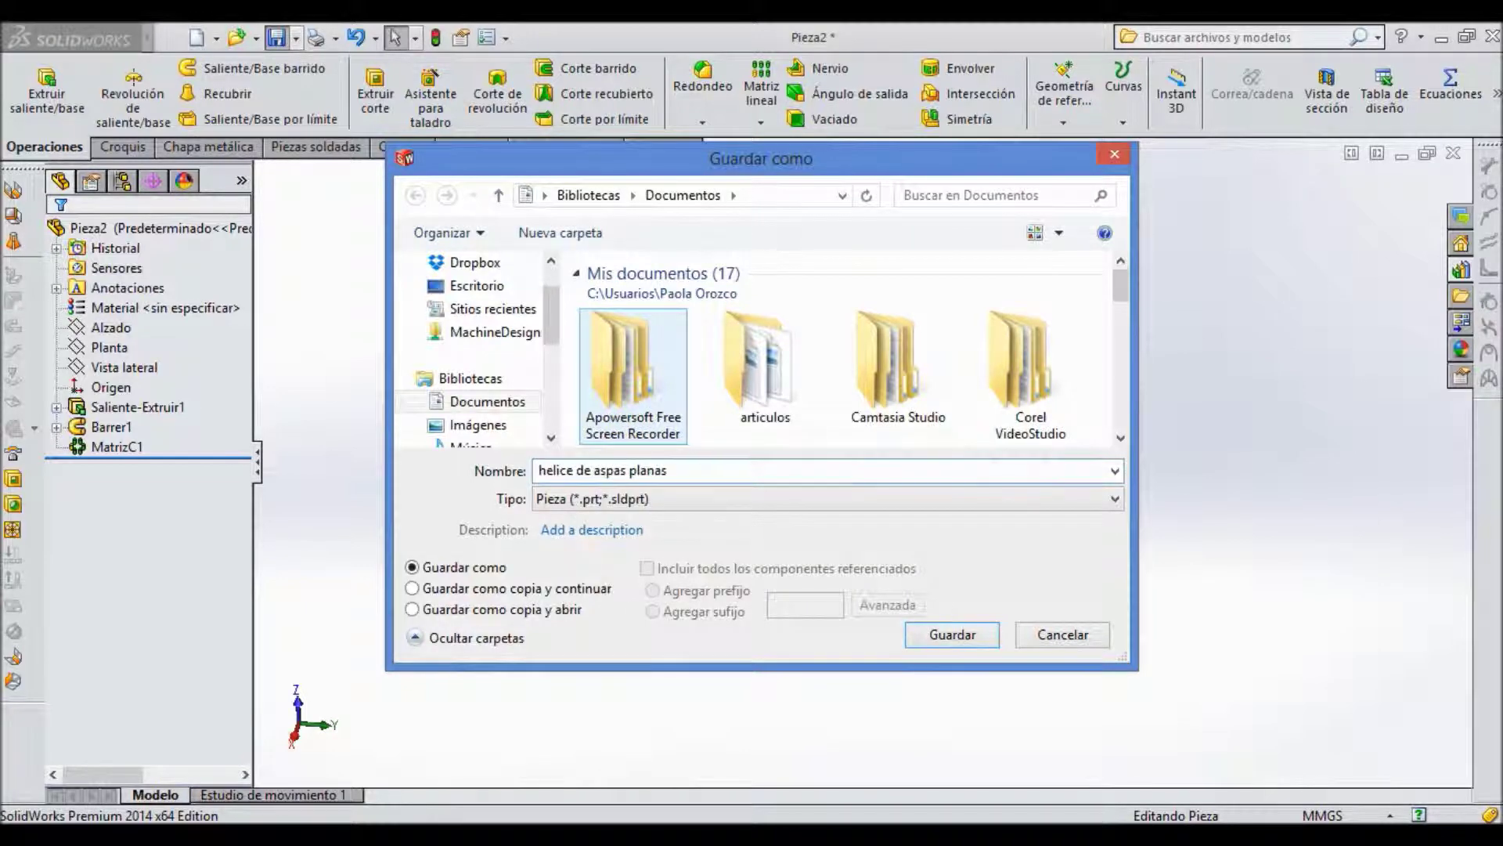
key("Return")
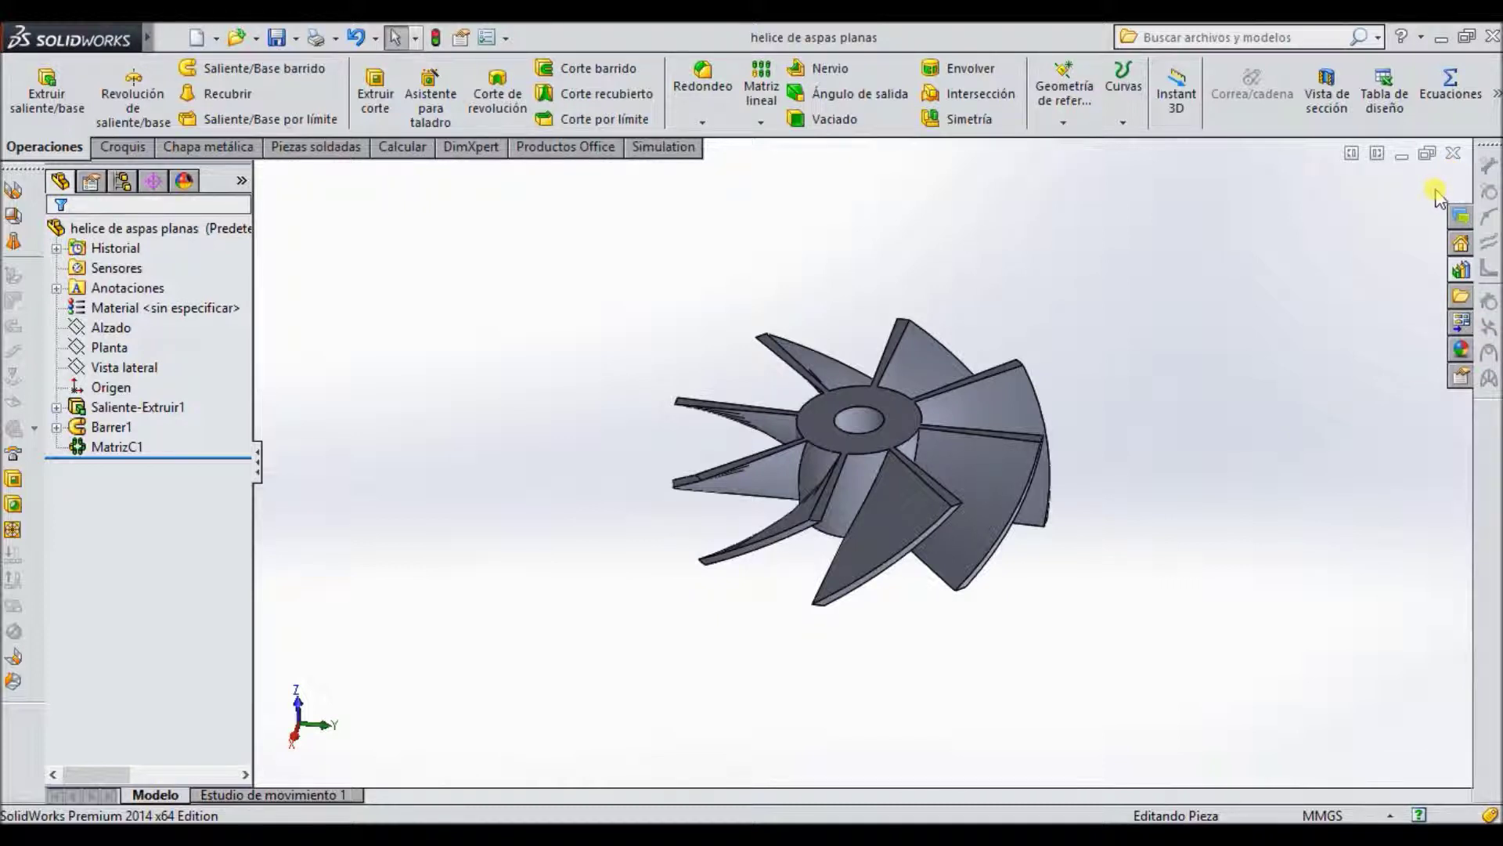
Step: Close the saved 'helice de aspas planas' part window
left_click(1453, 155)
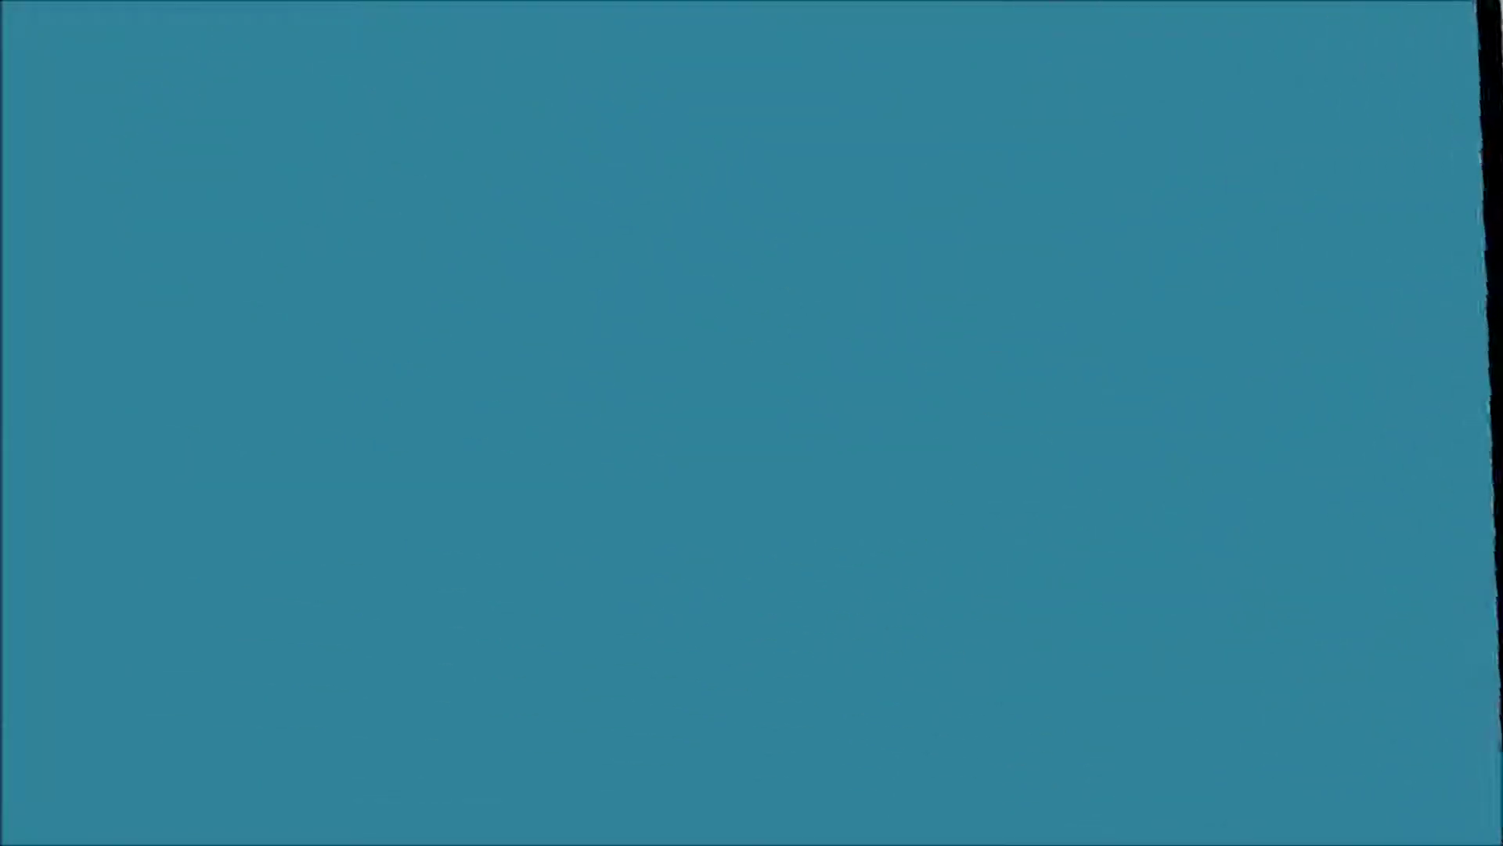